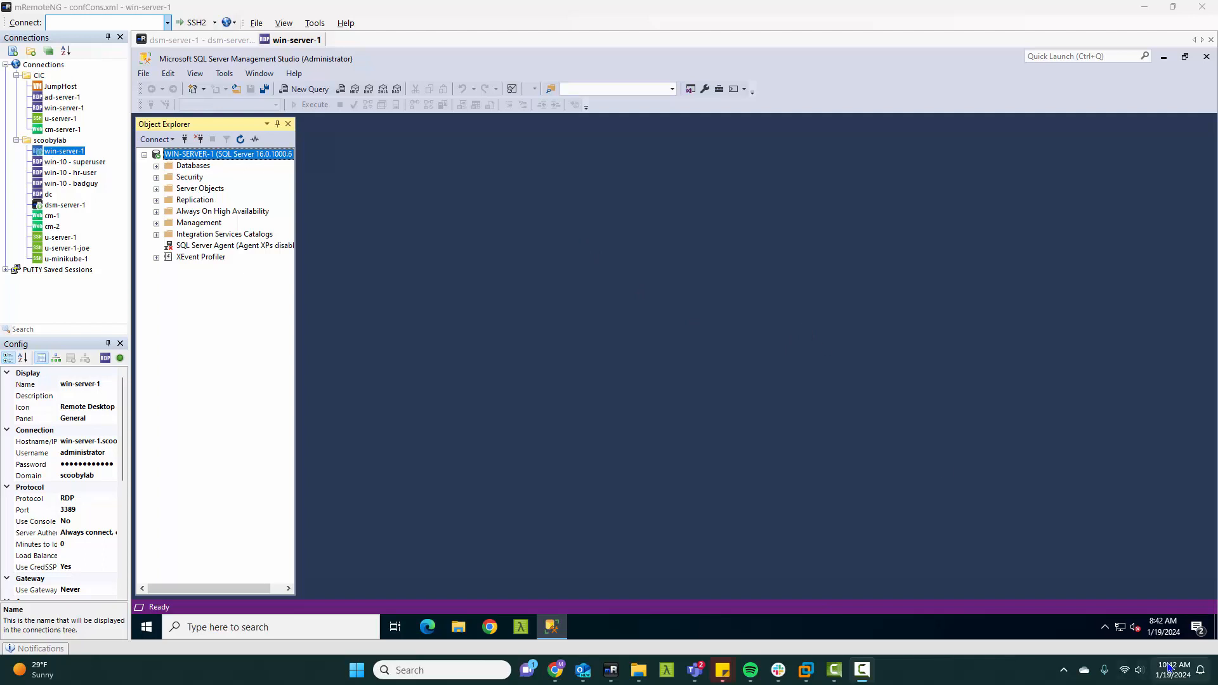
Step: Check the version of the Vormetric Encryption Expert and Key Agent installed on win-server-1
{"action": "left_click", "coordinate": [1107, 628]}
{"action": "right_click", "coordinate": [1124, 576]}
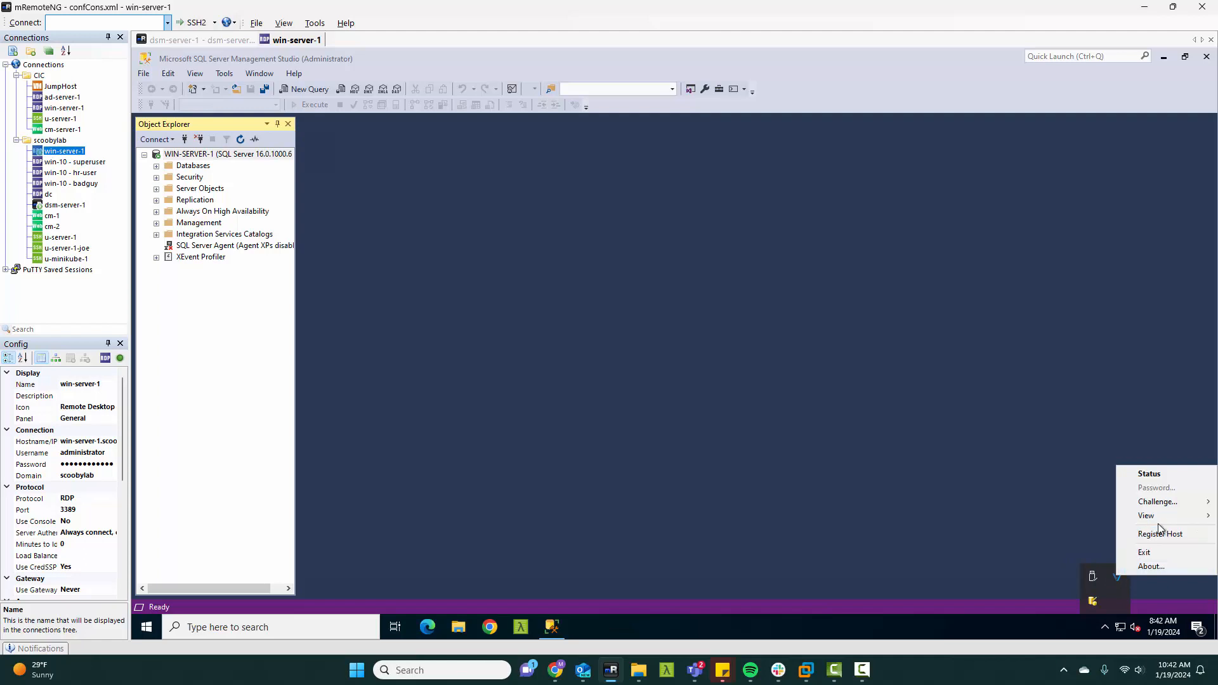
{"action": "left_click", "coordinate": [1153, 568]}
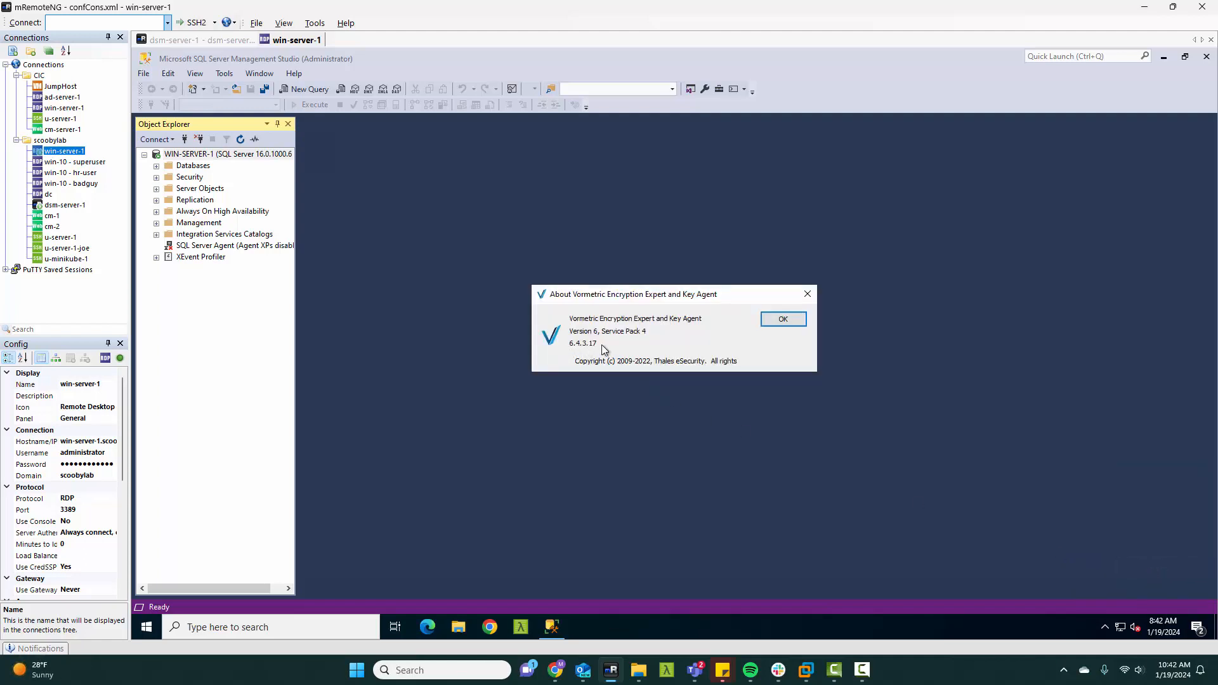
{"action": "left_click", "coordinate": [790, 320]}
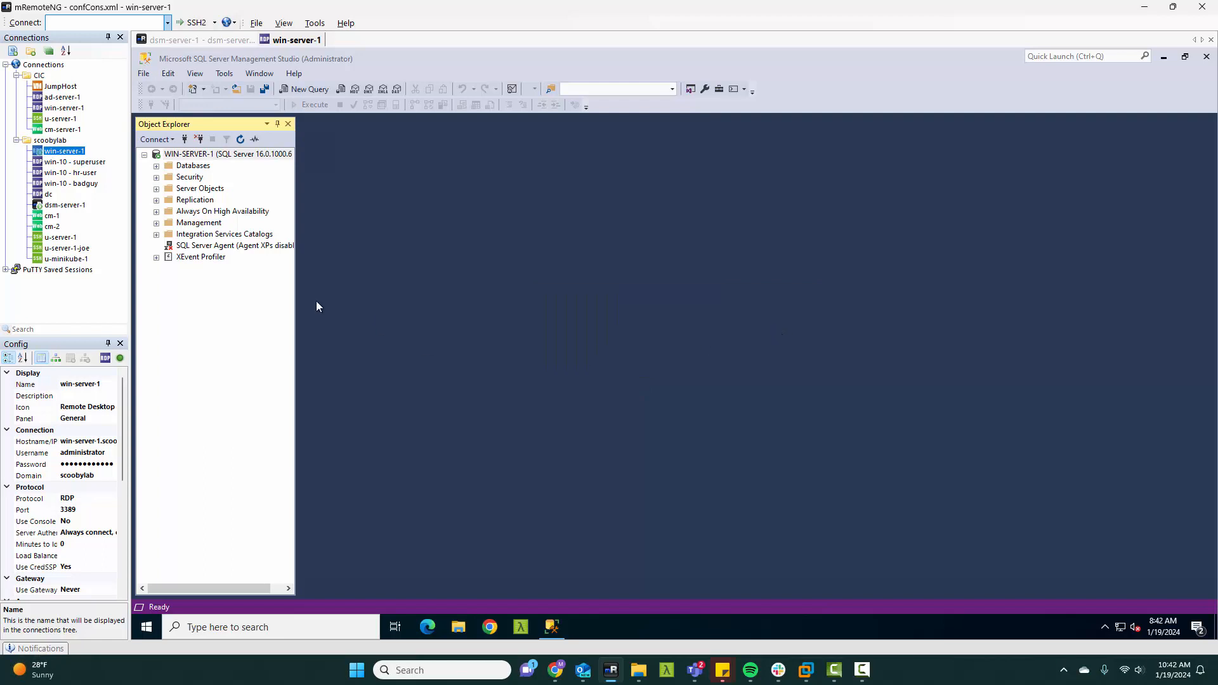
Step: Show the top 1000 rows of the dbo.category table in the Credit database
{"action": "left_click", "coordinate": [157, 167]}
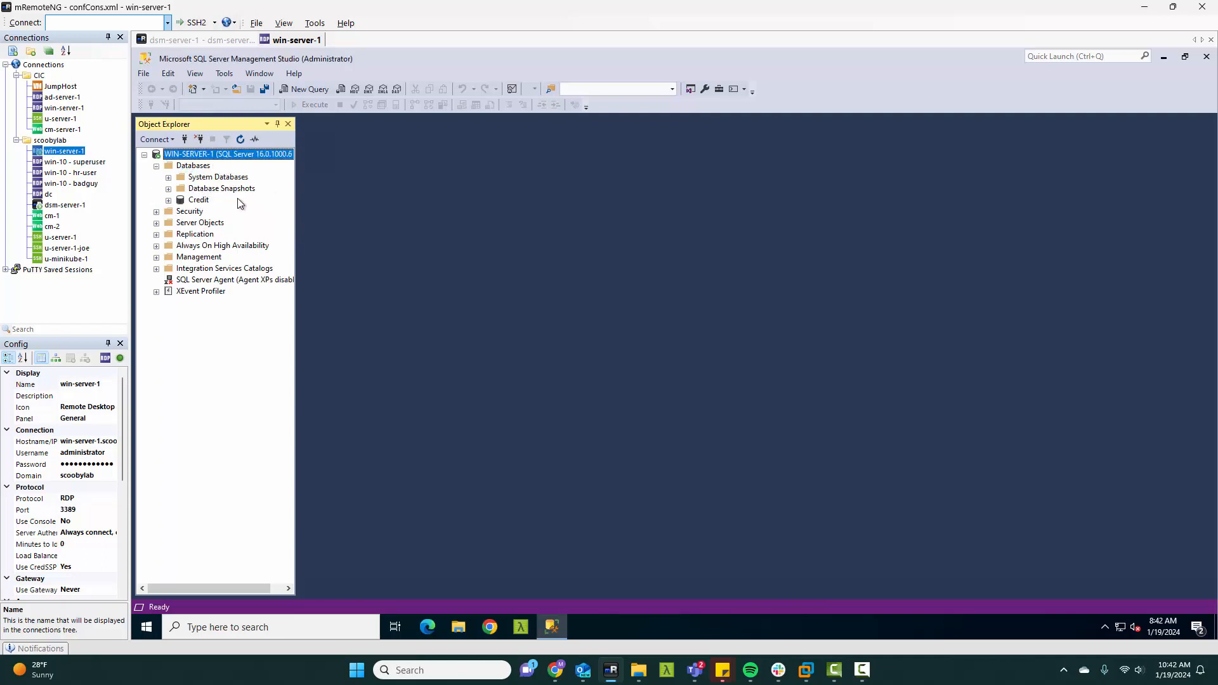
{"action": "left_click", "coordinate": [168, 200]}
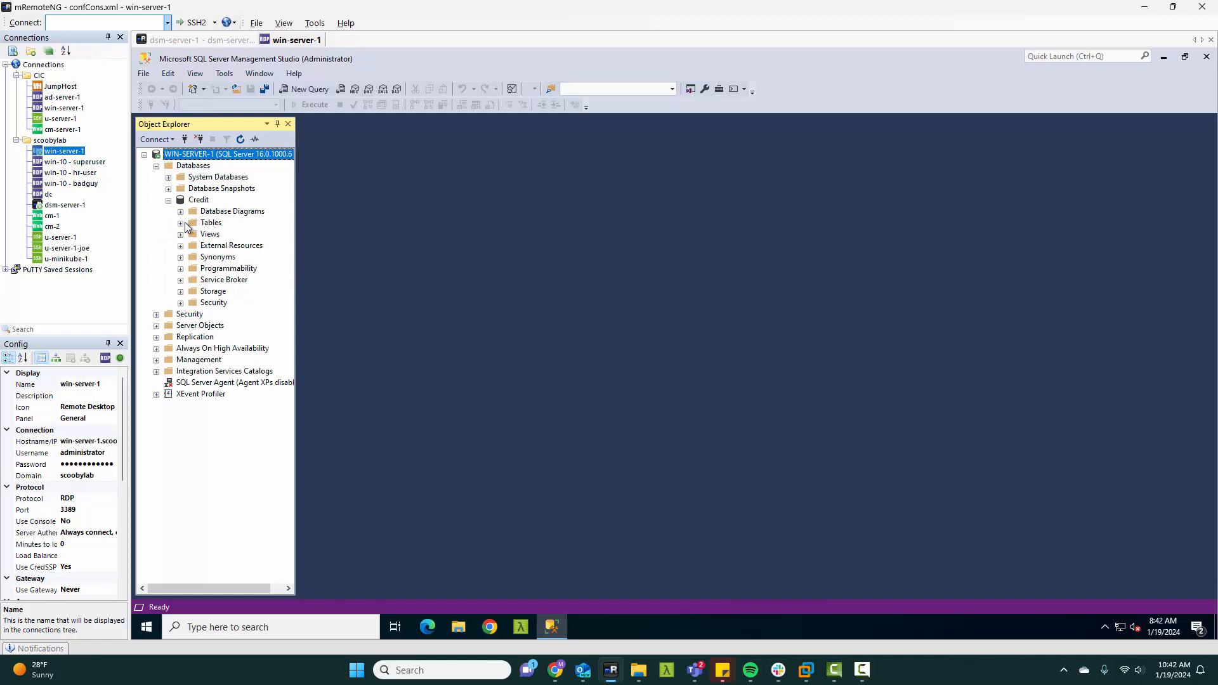
{"action": "left_click", "coordinate": [181, 224]}
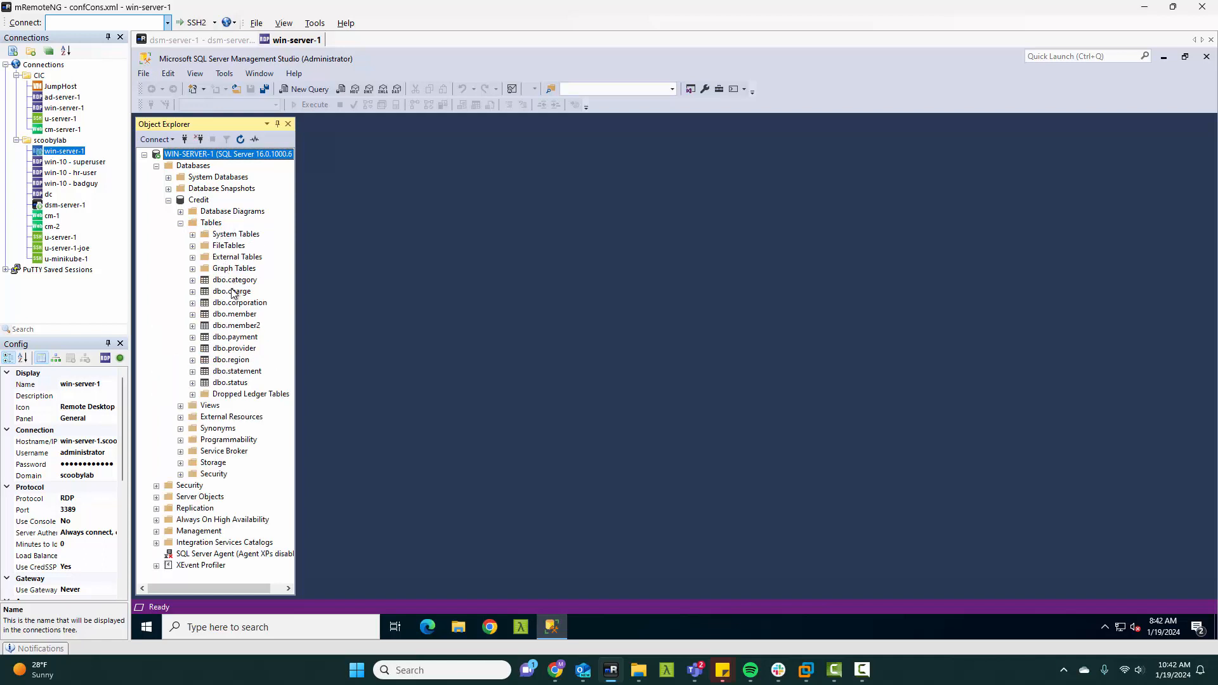
{"action": "right_click", "coordinate": [238, 281]}
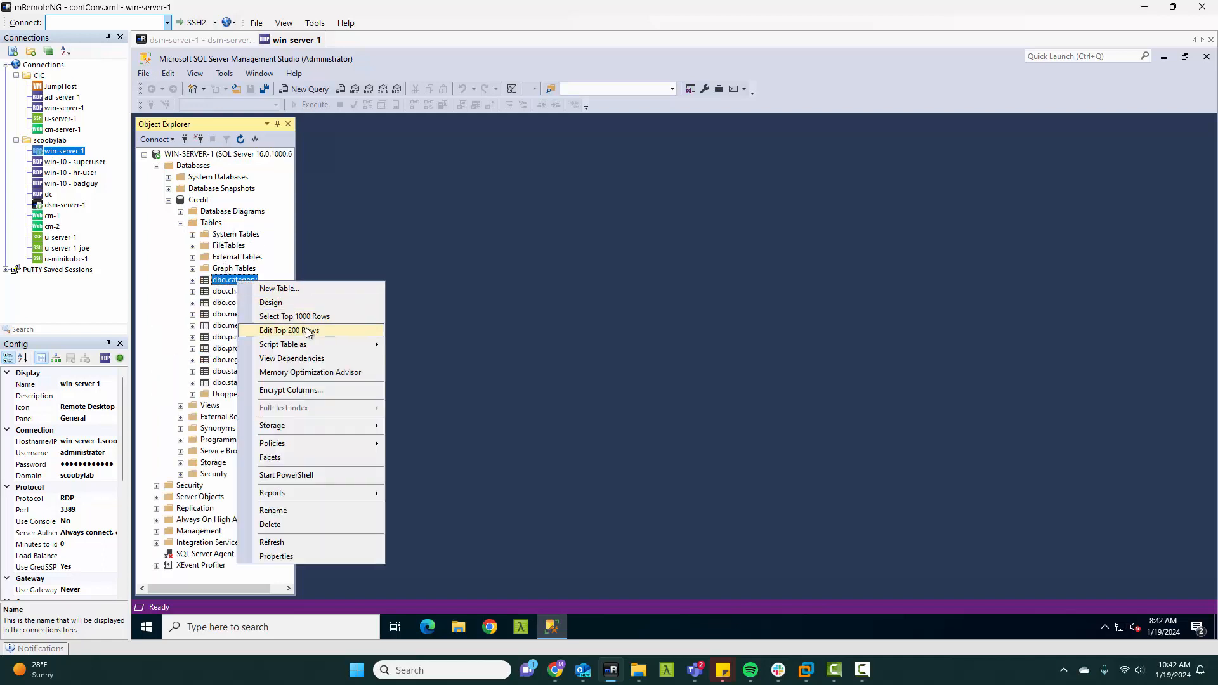
{"action": "left_click", "coordinate": [305, 317]}
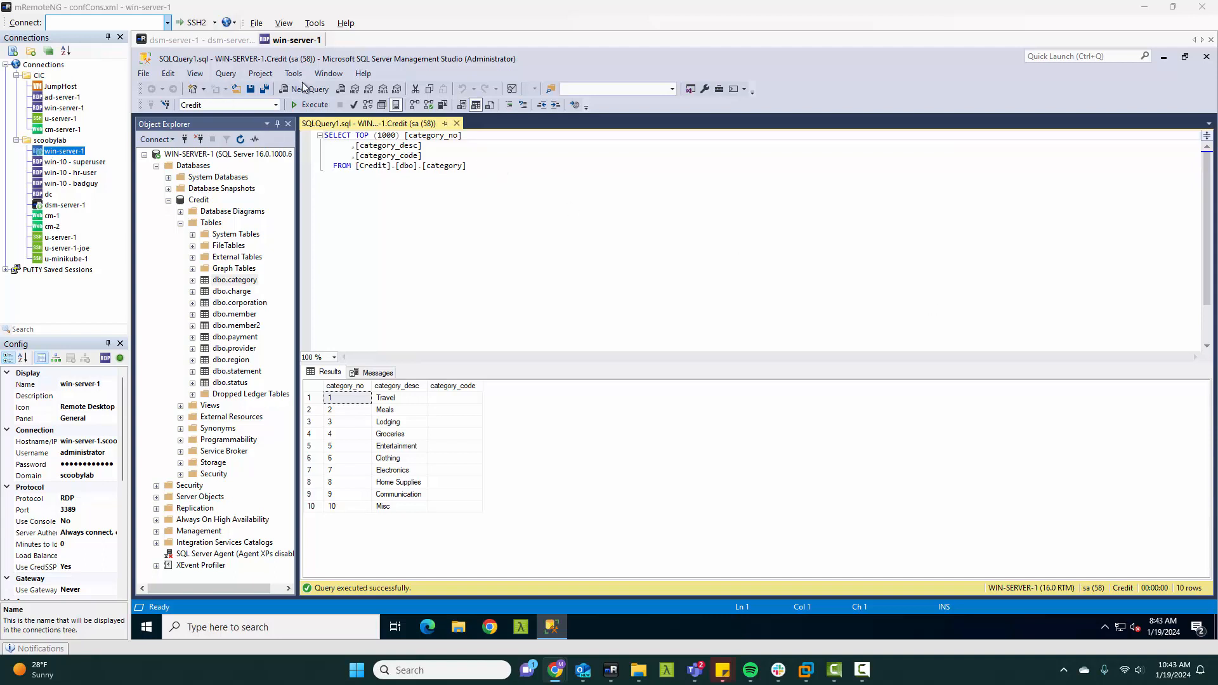
Step: Paste the encryption-state query on sys.dm_database_encryption_keys, joined with master.sys.asymmetric_keys, into a new query and execute it
{"action": "left_click", "coordinate": [305, 89]}
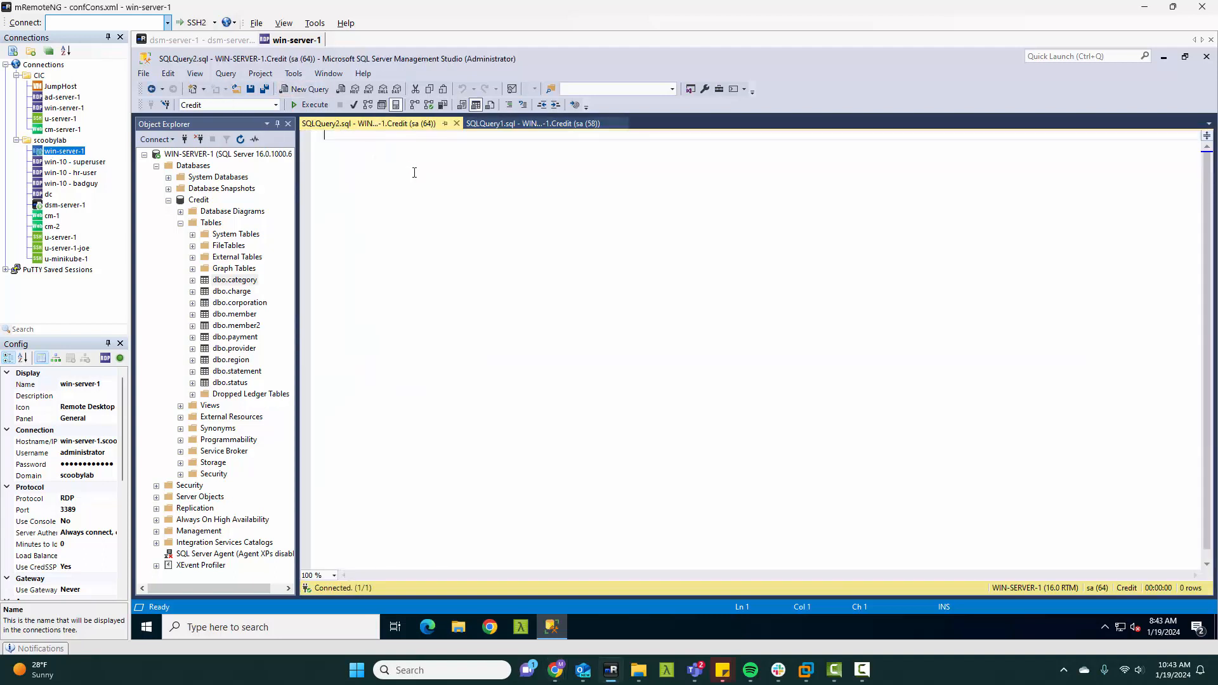
{"action": "type", "text": "Use Master; SELECT DB_NAME(e.database_id) AS DatabaseName, e.database_id, e.encryption_state, CASE e.encryption_state   WHEN 0 THEN 'No database encryption key present, no encryption'   WHEN 1 THEN 'Unencrypted'   WHEN 2 THEN 'Encryption in progress'   WHEN 3 THEN 'Encrypted'   WHEN 4 THEN 'Key change in progress'   WHEN 5 THEN 'Decryption in progress' END AS encryption_state_desc, c.name AS asym_key_name, e.percent_complete FROM sys.dm_database_encryption_keys AS e LEFT JOIN master.sys.asymmetric_keys AS c ON e.encryptor_thumbprint = c.thumbprint; GO"}
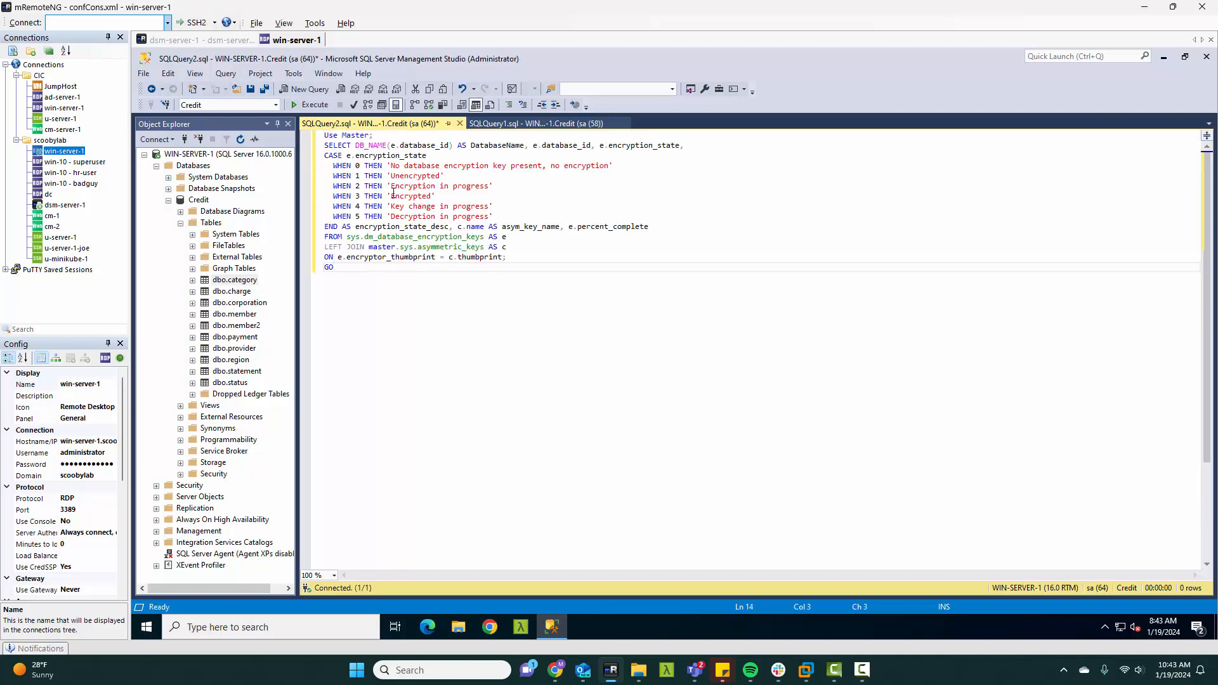
{"action": "left_click_drag", "start_coordinate": [362, 268], "coordinate": [305, 133]}
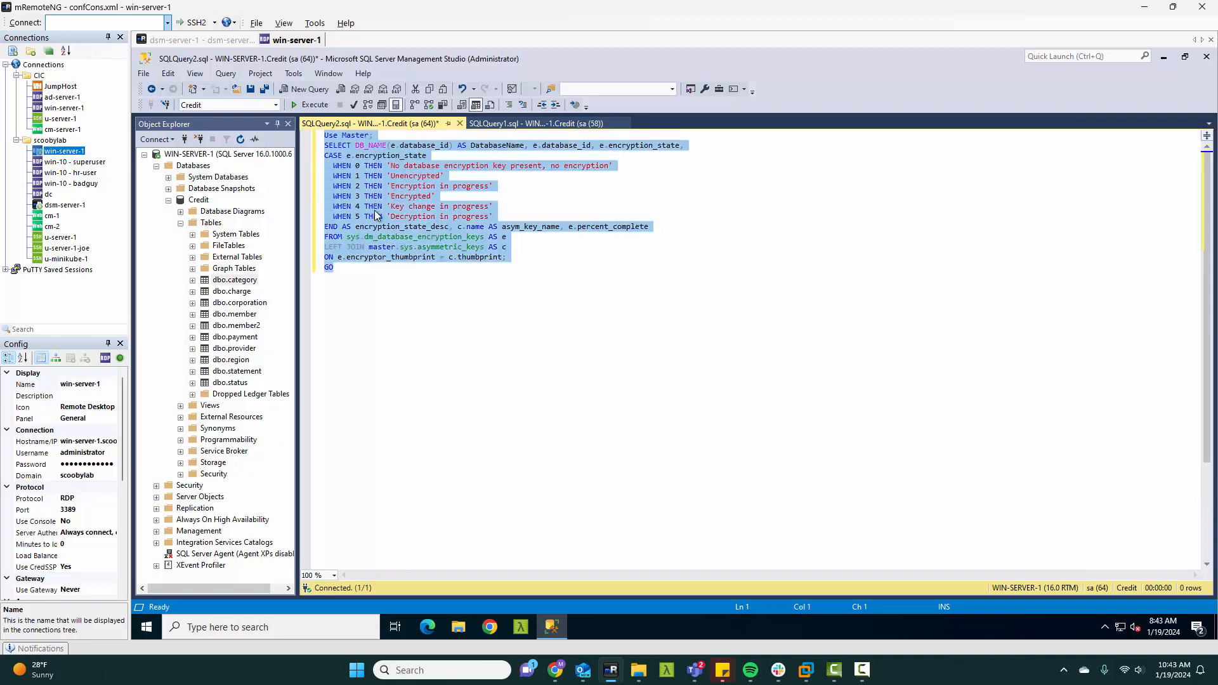
{"action": "right_click", "coordinate": [375, 211]}
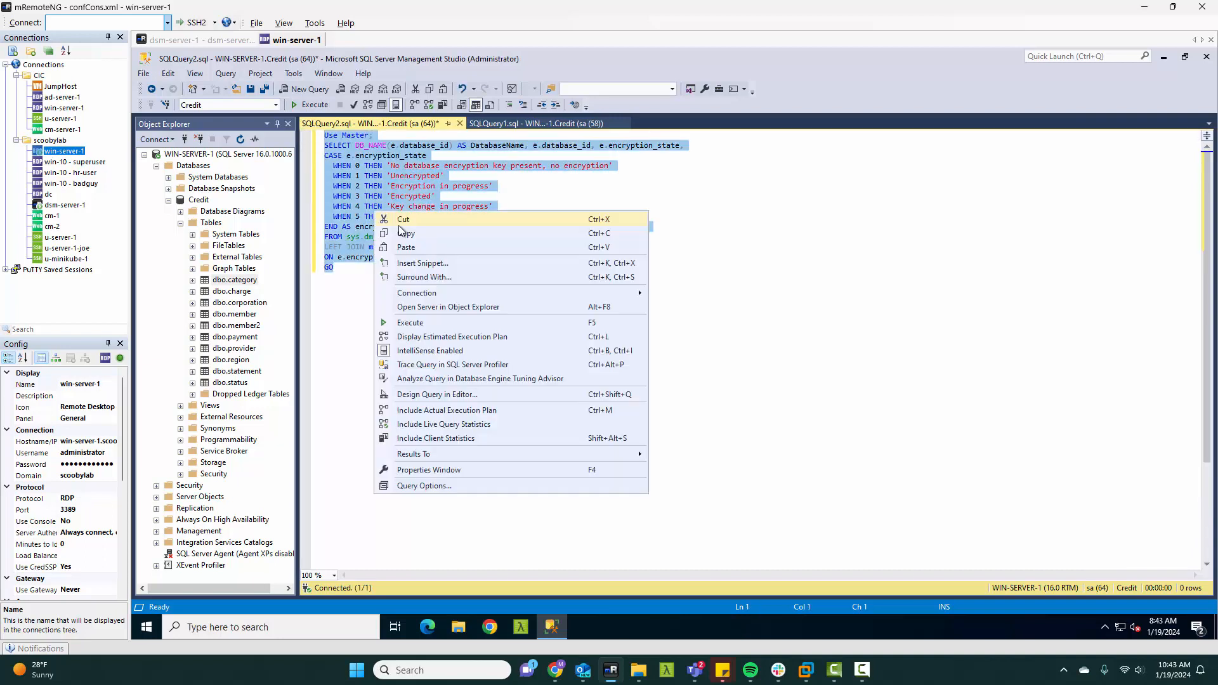
{"action": "left_click", "coordinate": [414, 324]}
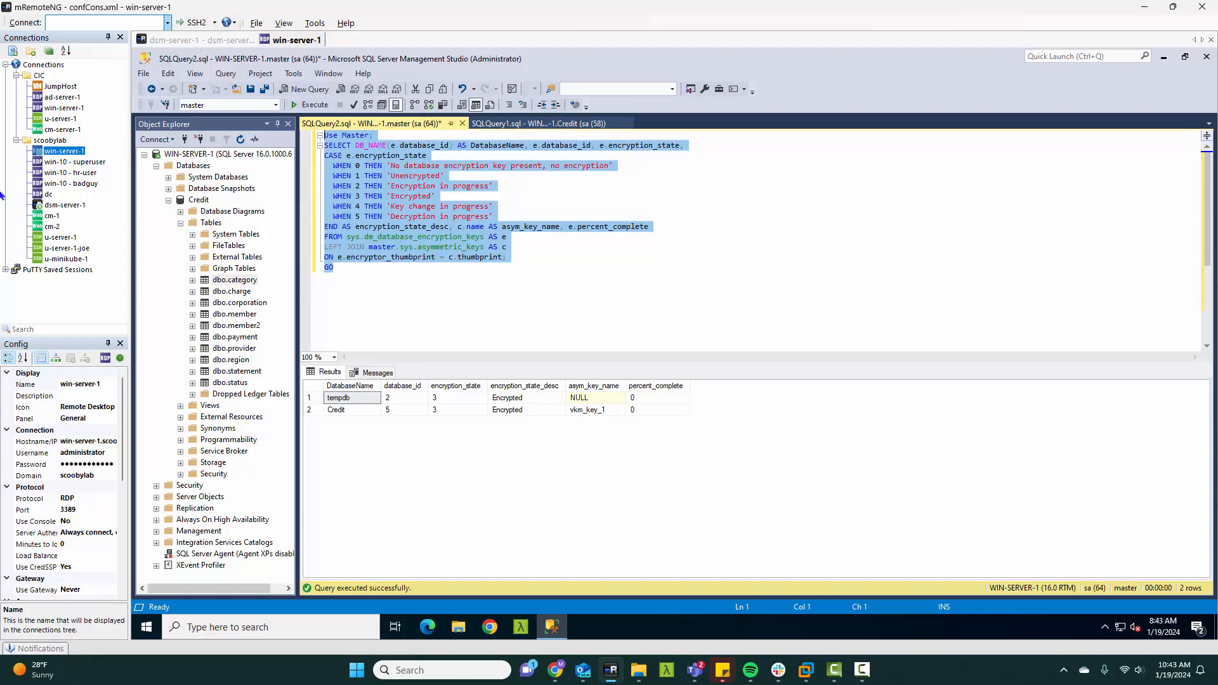
Step: Switch to the dsm-server-1 connection and log in to Vormetric Data Security Manager as superuser with the account password
{"action": "left_click", "coordinate": [66, 206]}
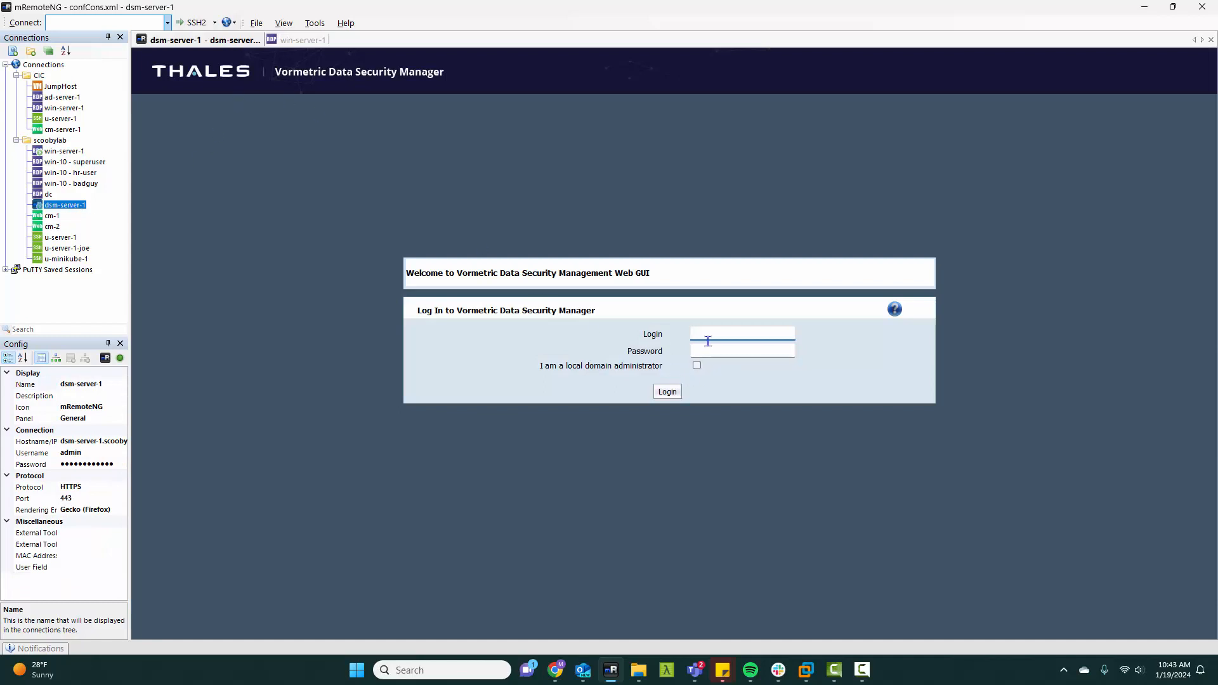
{"action": "type", "text": "superuser"}
{"action": "key", "text": "Tab"}
{"action": "type", "text": "••••••"}
{"action": "key", "text": "Return"}
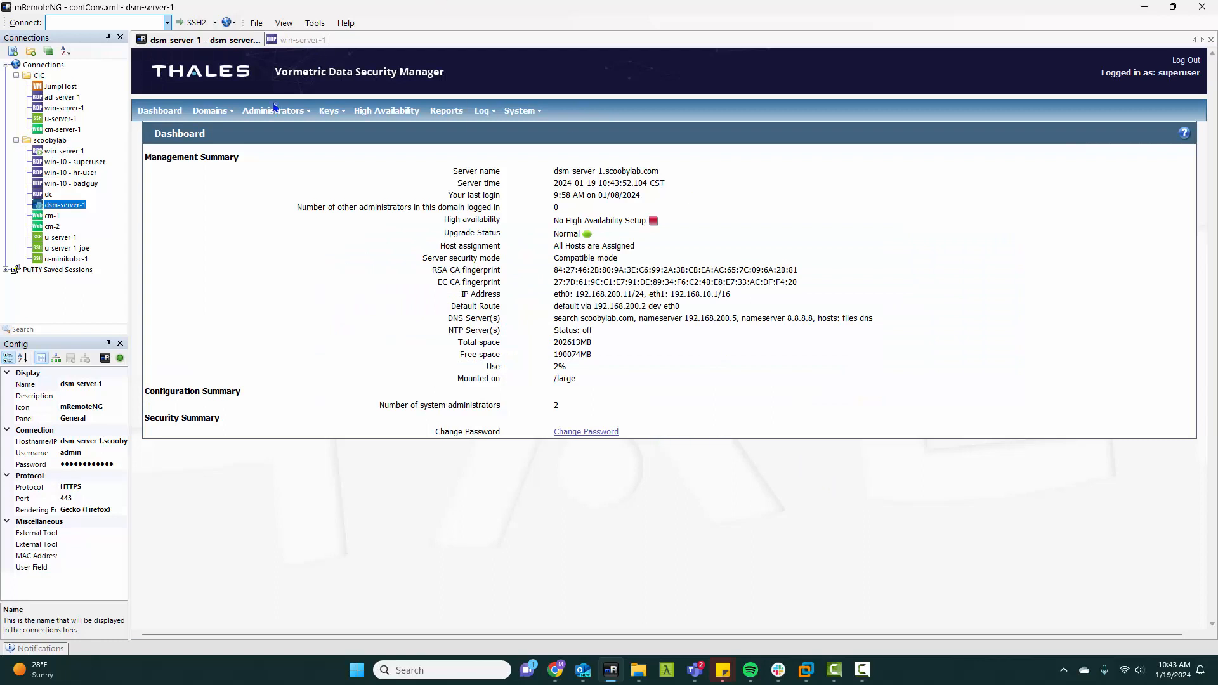
Step: Switch to the domain testdomain and open its Agent Keys list
{"action": "mouse_move", "coordinate": [218, 113]}
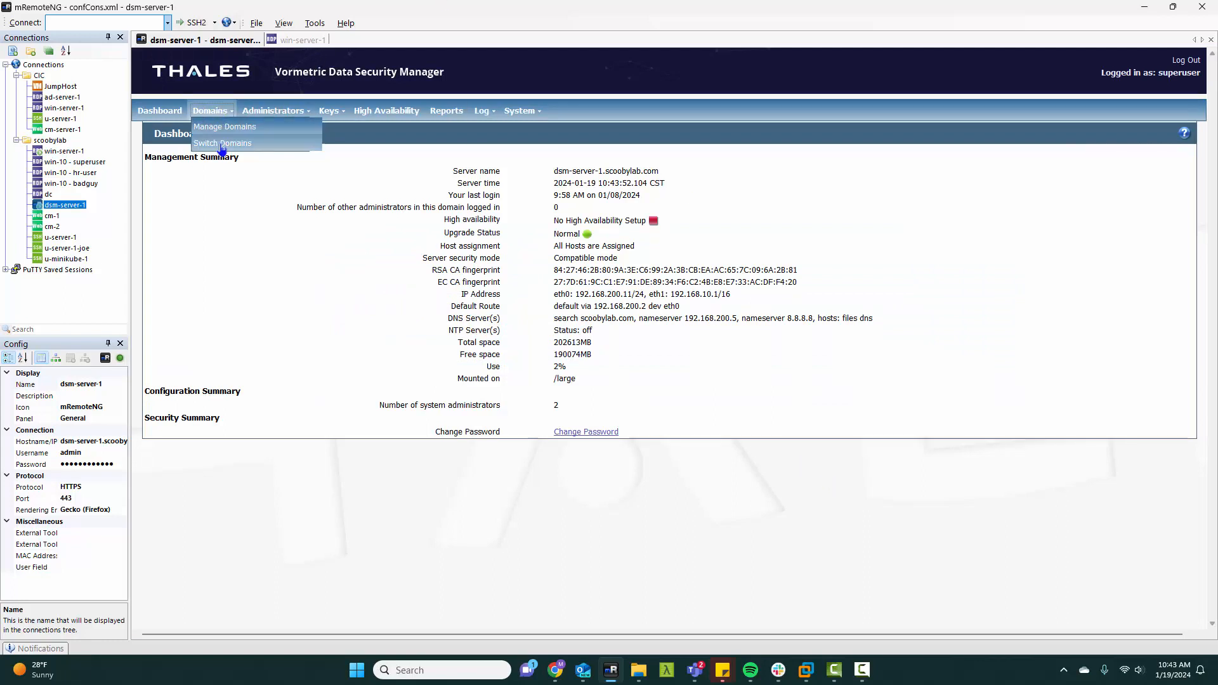
{"action": "left_click", "coordinate": [215, 128]}
{"action": "mouse_move", "coordinate": [213, 115]}
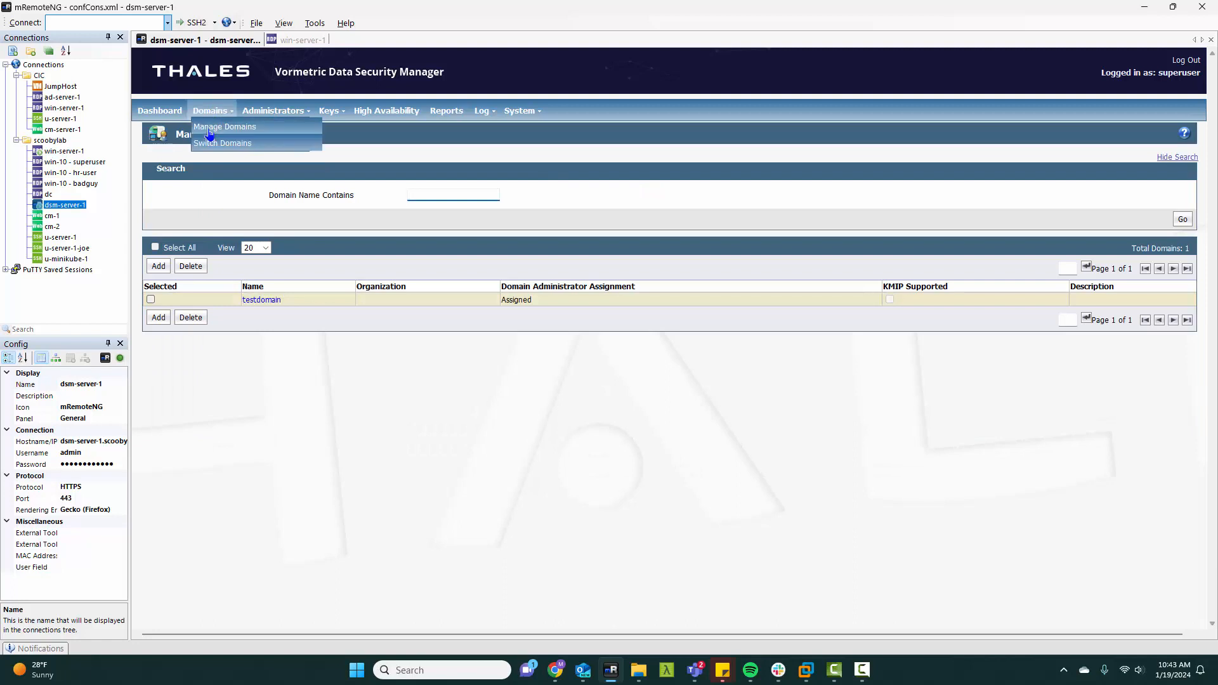
{"action": "left_click", "coordinate": [214, 146]}
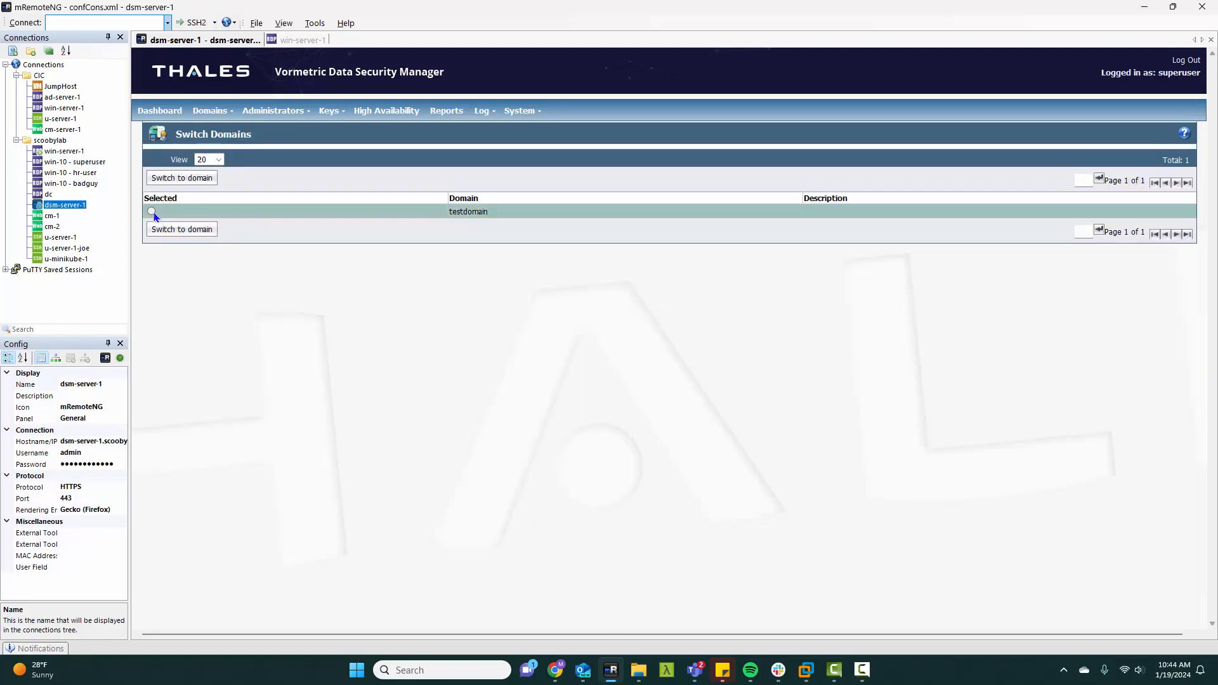
{"action": "left_click", "coordinate": [151, 212]}
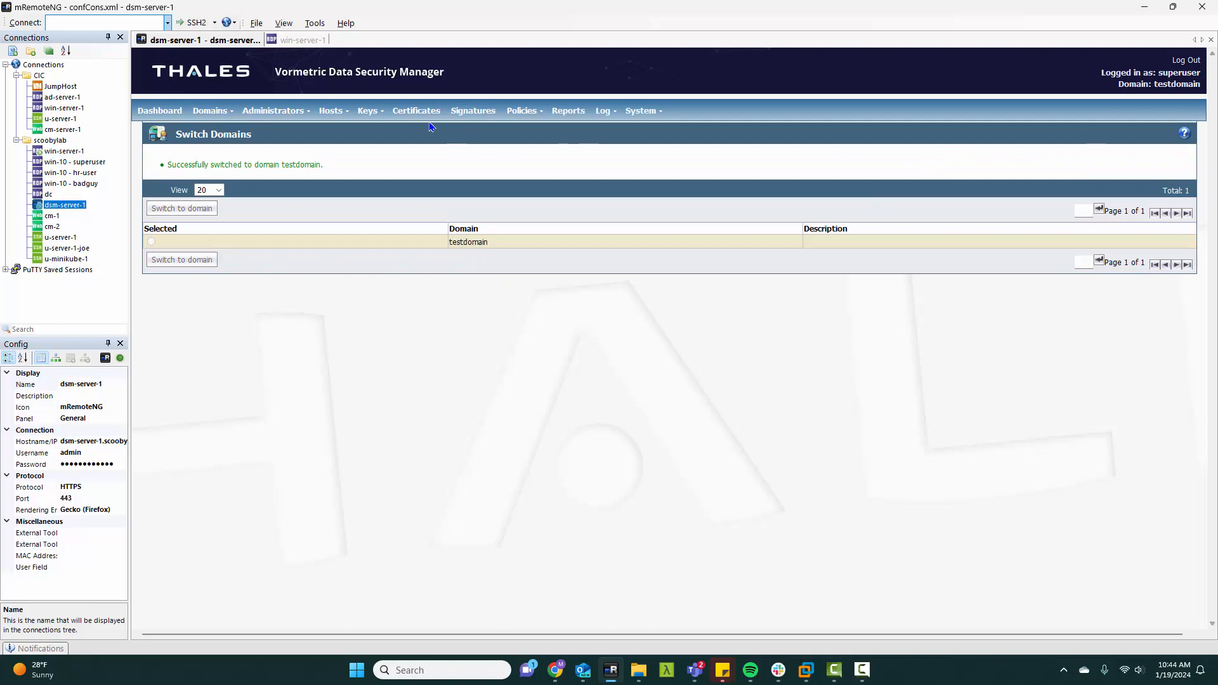
{"action": "left_click", "coordinate": [375, 125]}
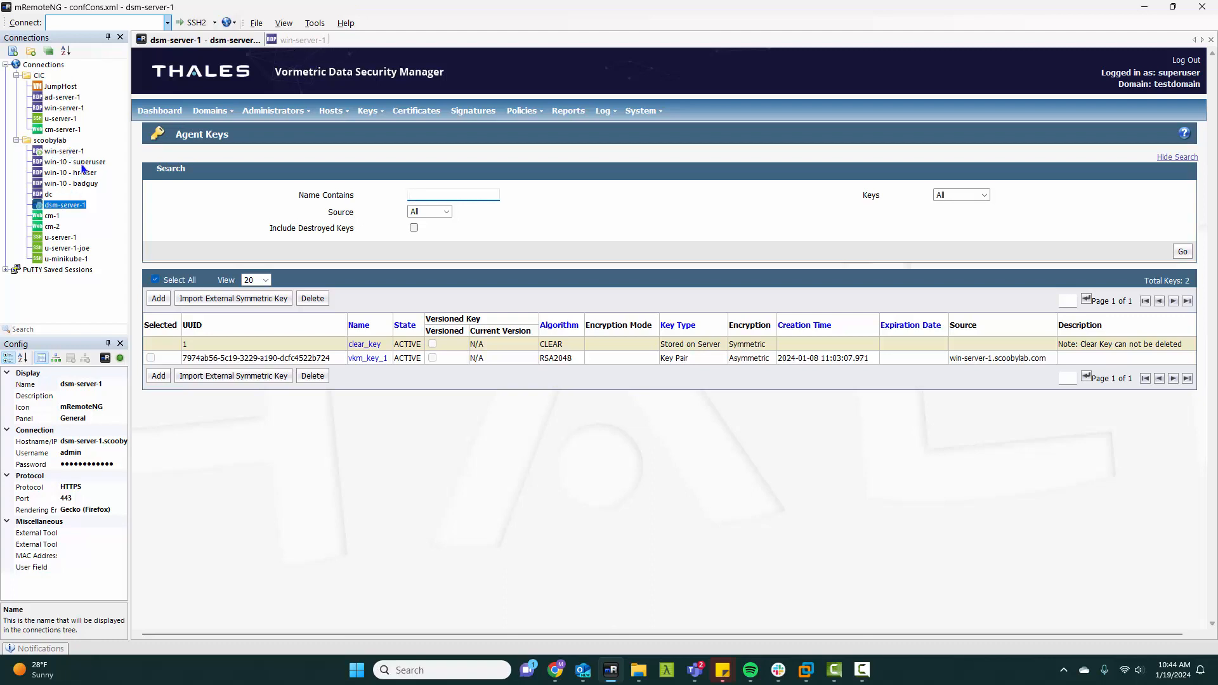
Step: Connect to cm-1 and log in to CipherTrust Manager as admin with the account password
{"action": "double_click", "coordinate": [52, 217]}
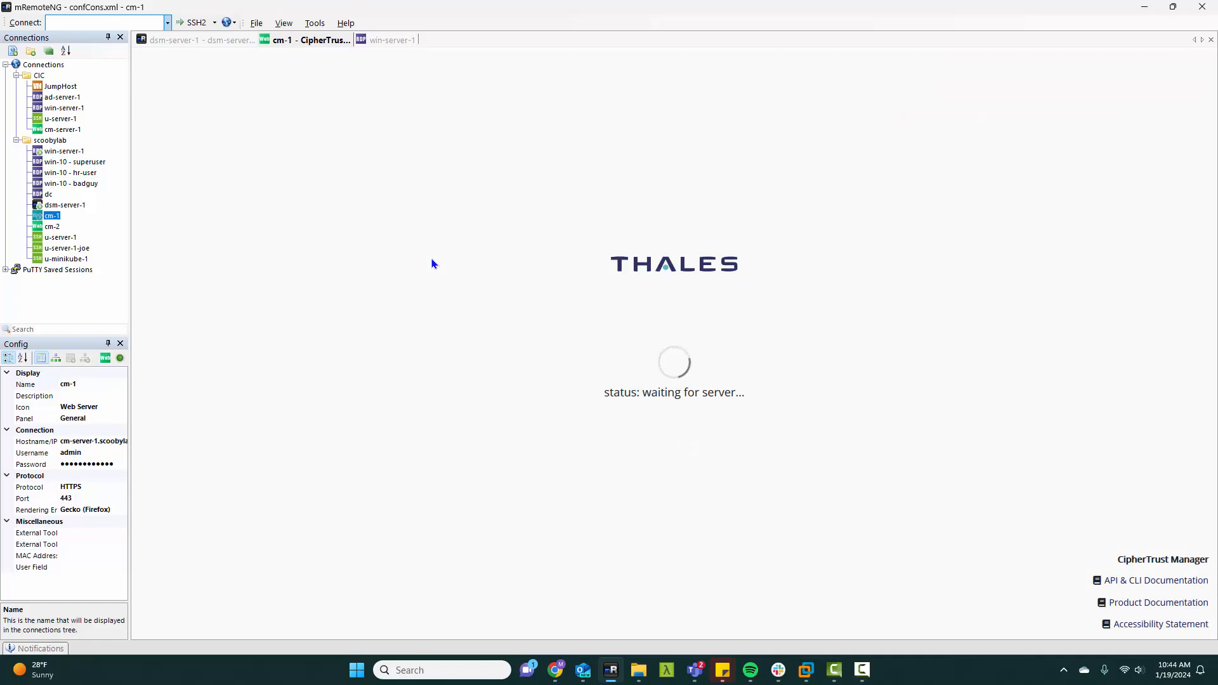
{"action": "left_click", "coordinate": [563, 311]}
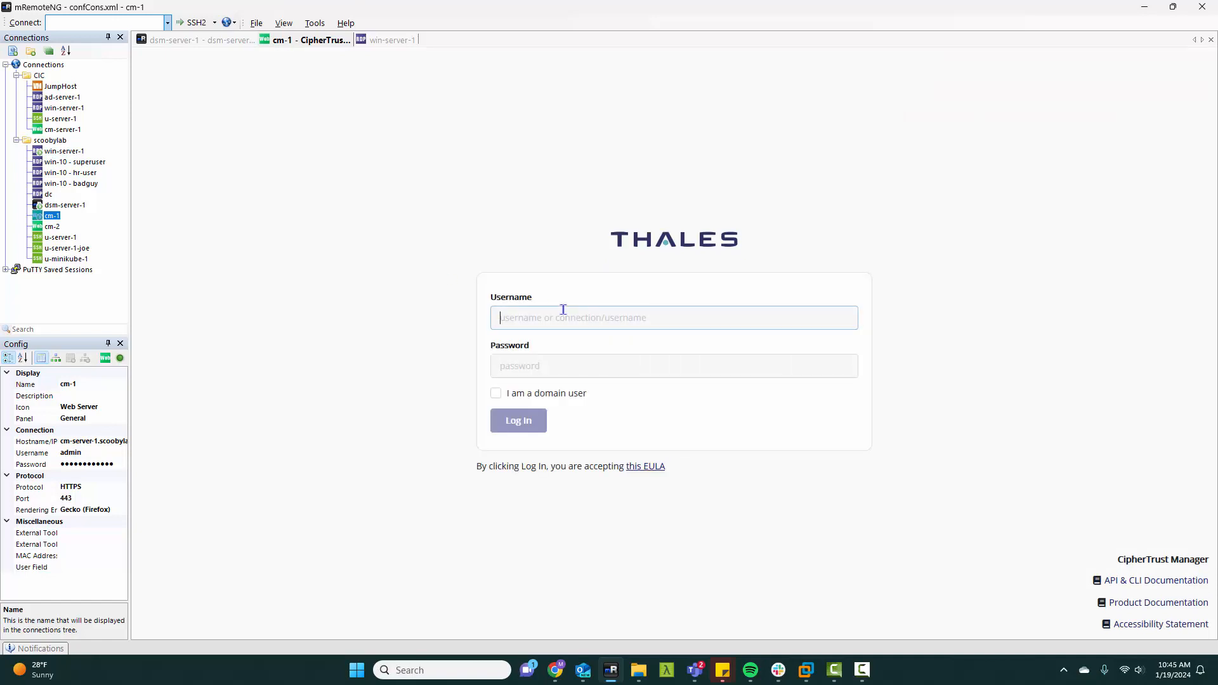
{"action": "type", "text": "admin"}
{"action": "key", "text": "Tab"}
{"action": "type", "text": "••"}
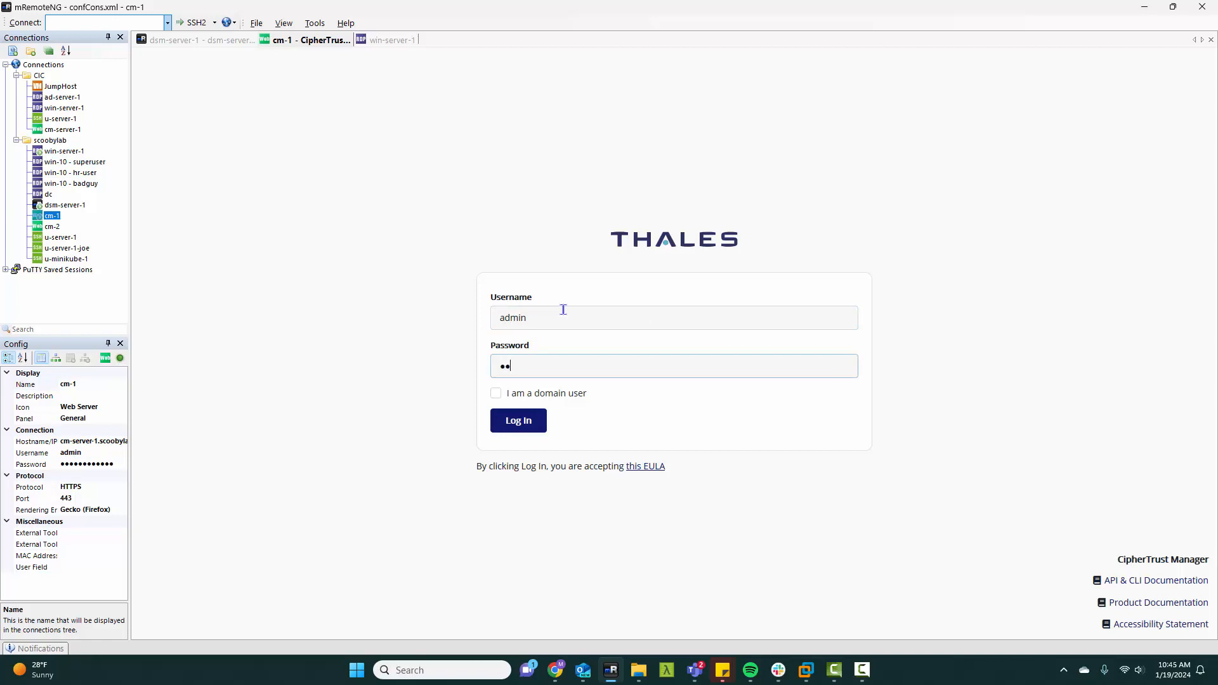
{"action": "type", "text": "••••••••••"}
{"action": "key", "text": "Return"}
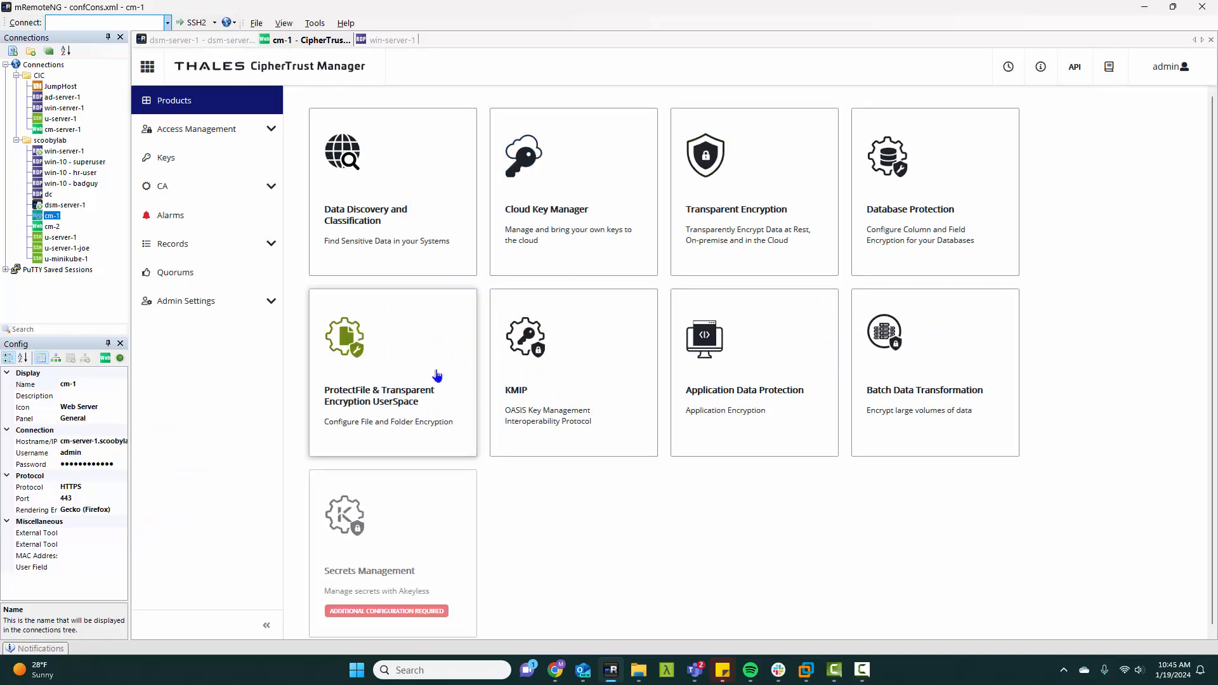
Step: View the existing keys in CipherTrust Manager and open the Users list
{"action": "left_click", "coordinate": [162, 158]}
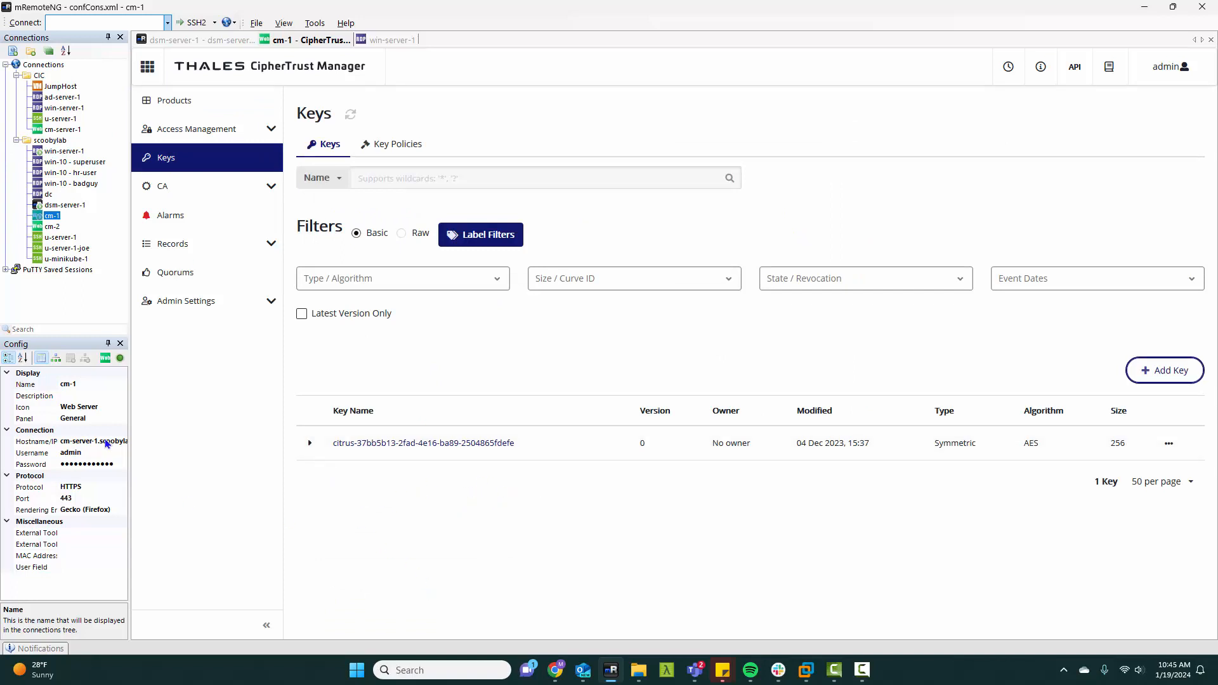
{"action": "left_click", "coordinate": [189, 131]}
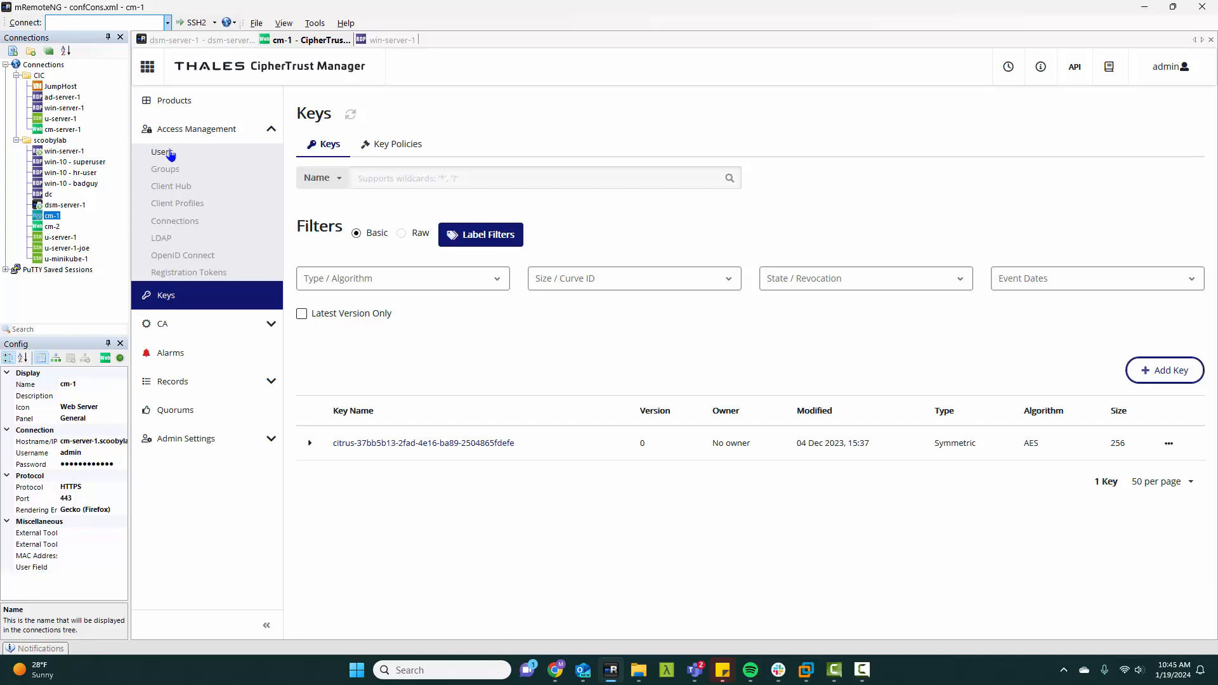
{"action": "left_click", "coordinate": [169, 153]}
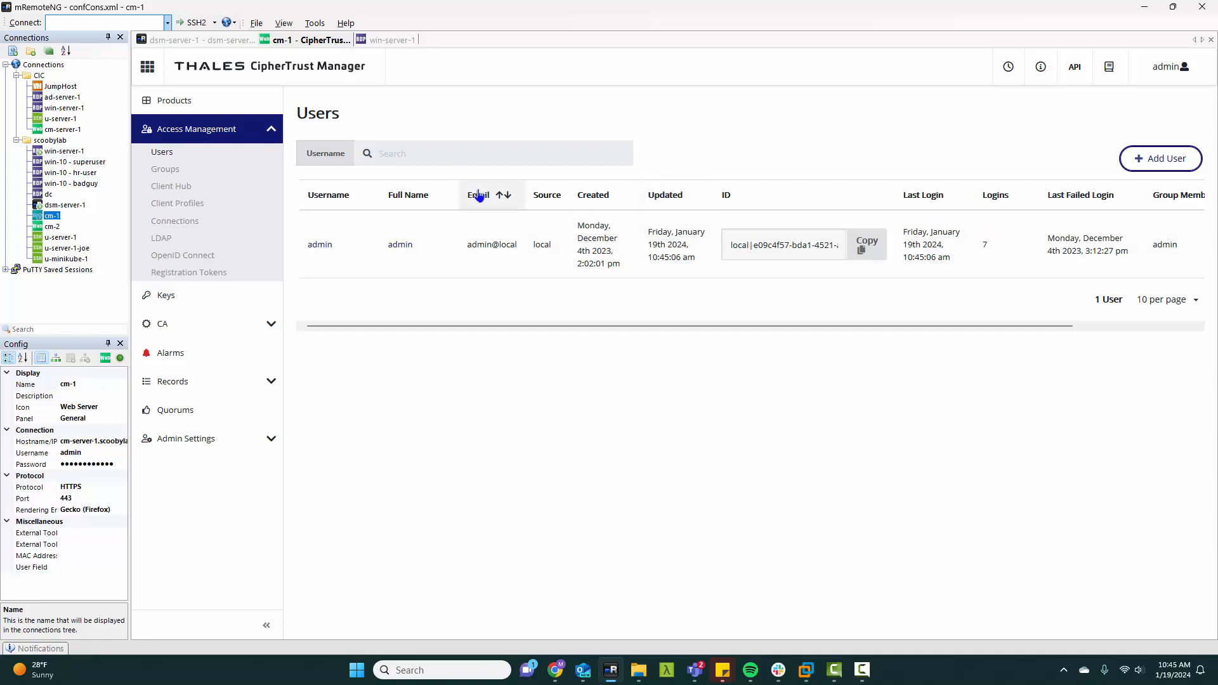
Step: Start adding a local-account user with the username cakm_user, leaving the email empty
{"action": "left_click", "coordinate": [1174, 163]}
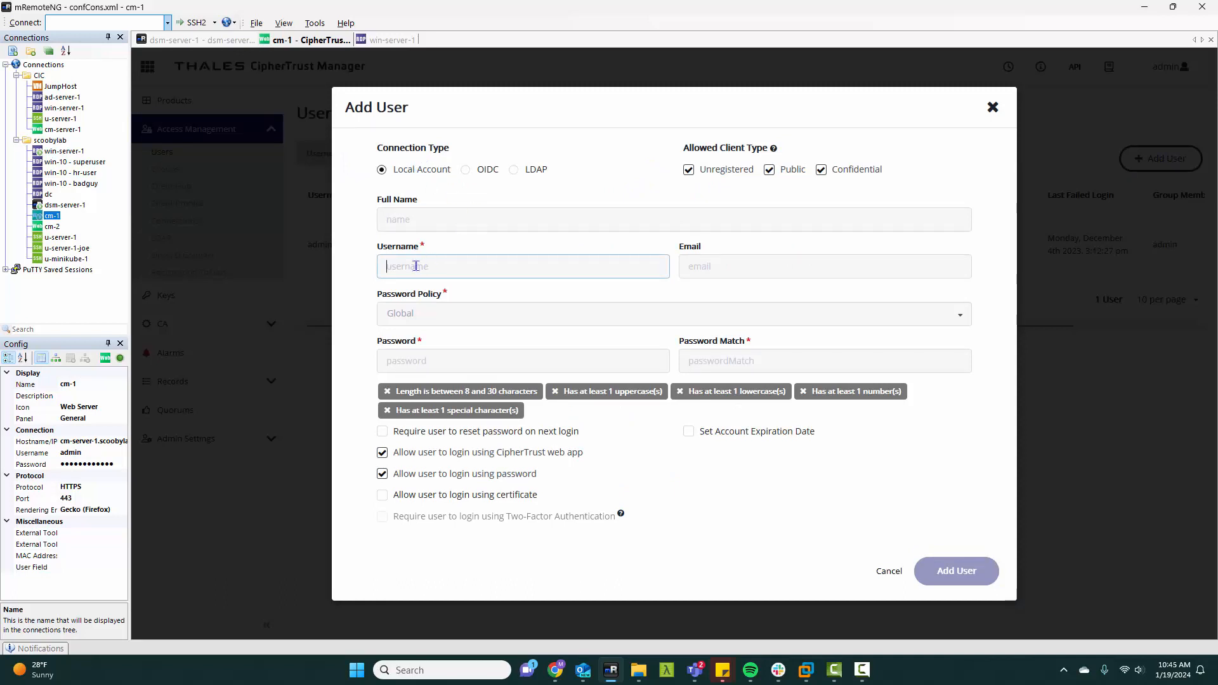
{"action": "type", "text": "cakm_user"}
{"action": "key", "text": "Tab"}
{"action": "key", "text": "Tab"}
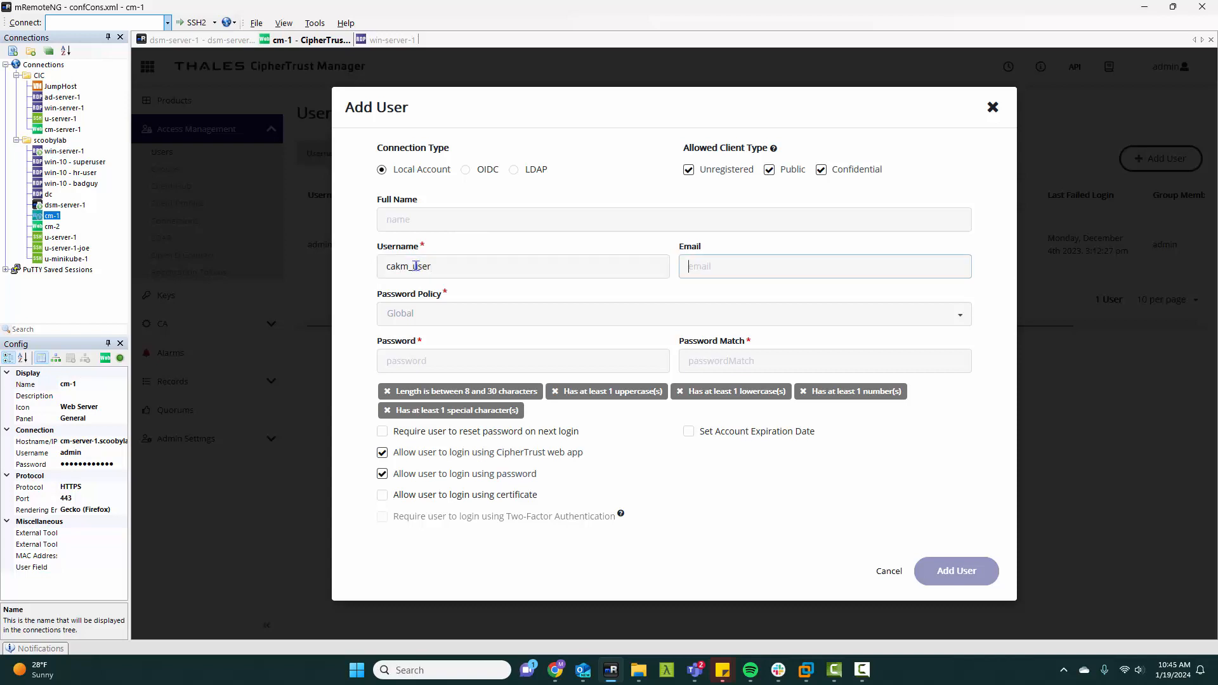
Step: Enter and repeat the account password for cakm_user and create the user
{"action": "key", "text": "Tab"}
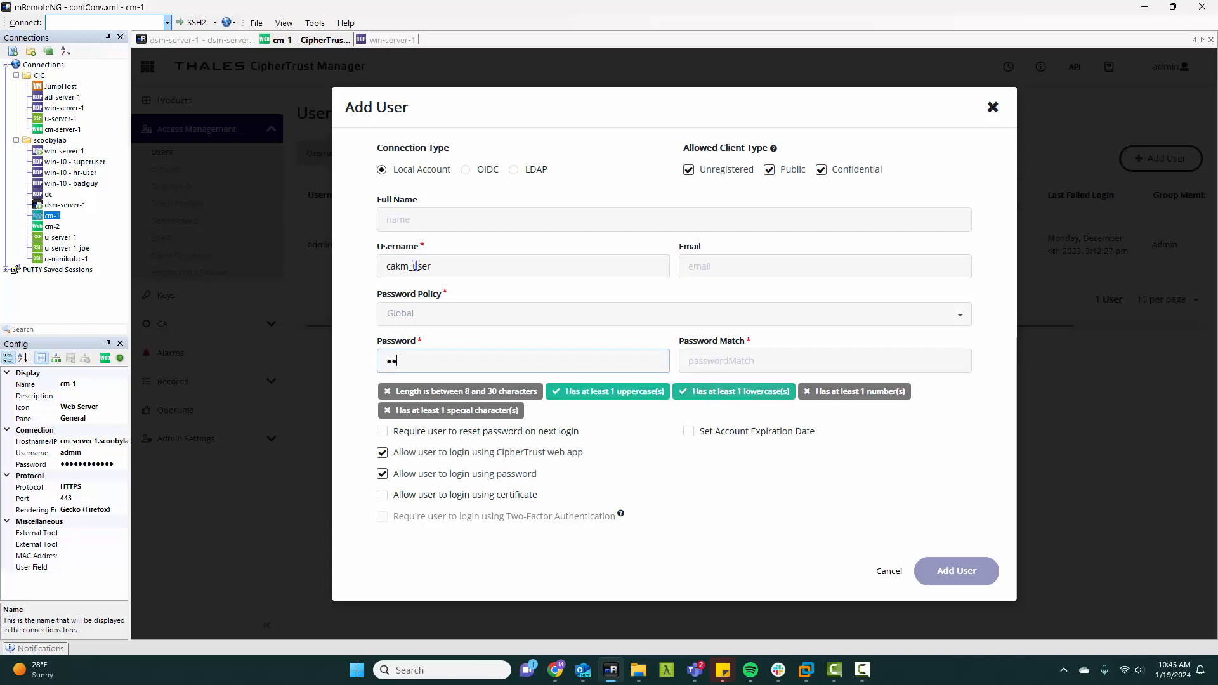
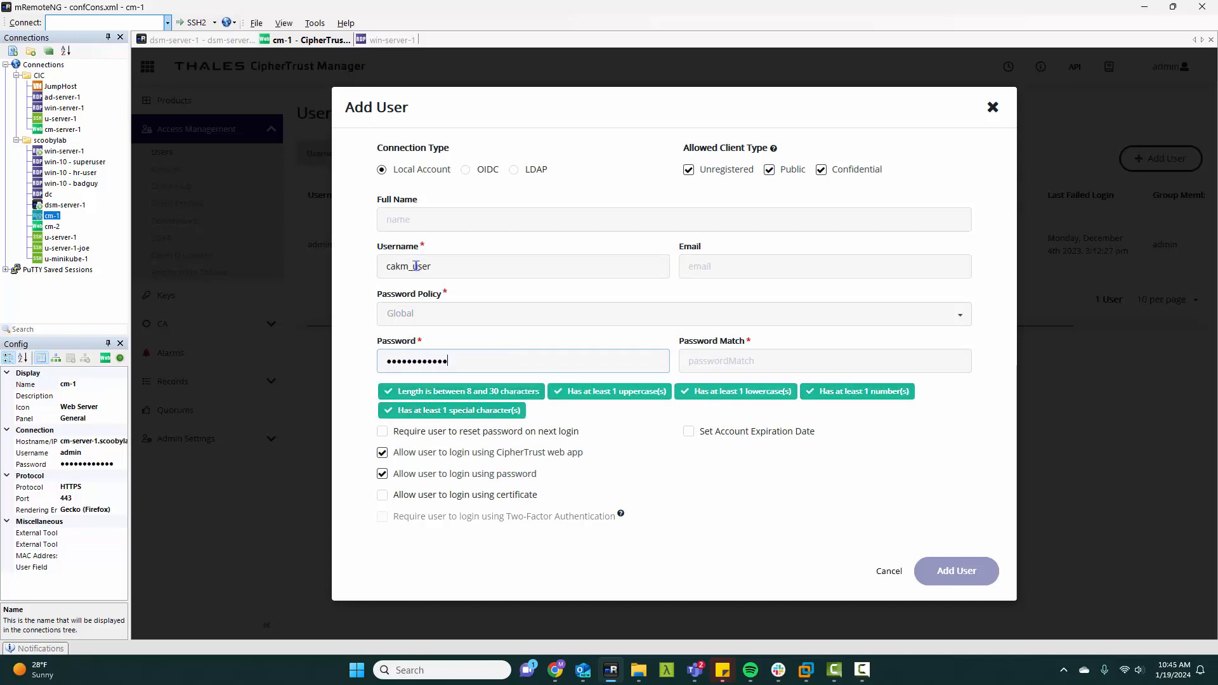
{"action": "key", "text": "Tab"}
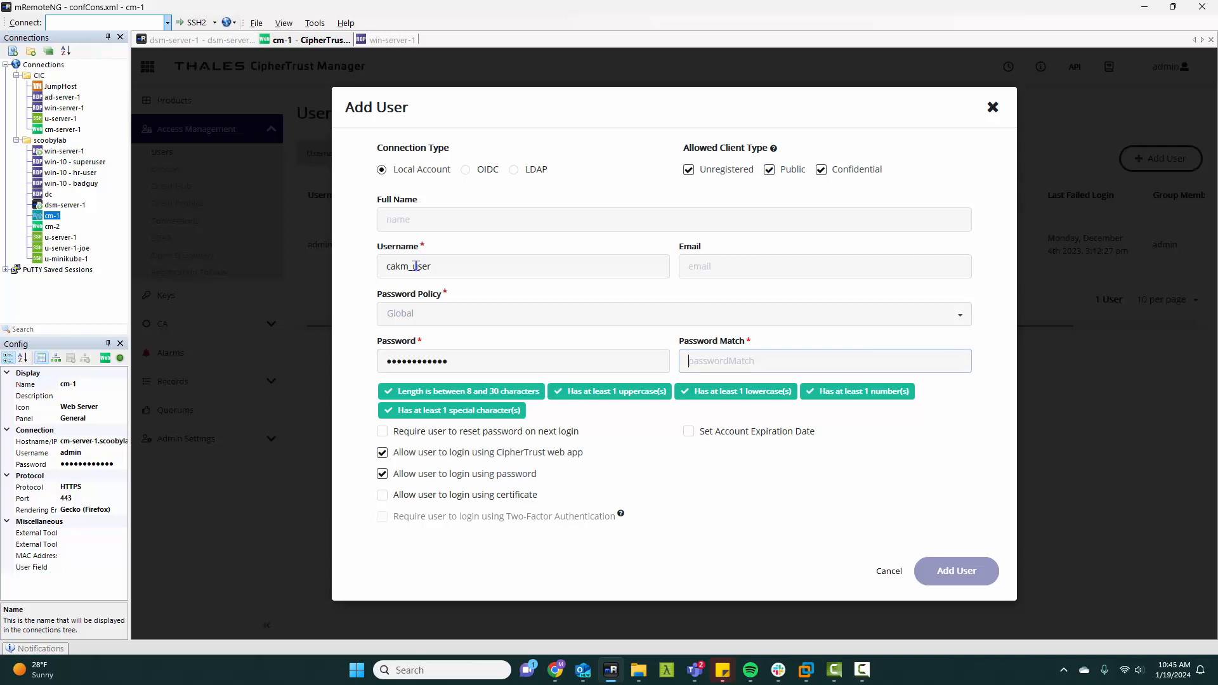
{"action": "key", "text": "BackSpace"}
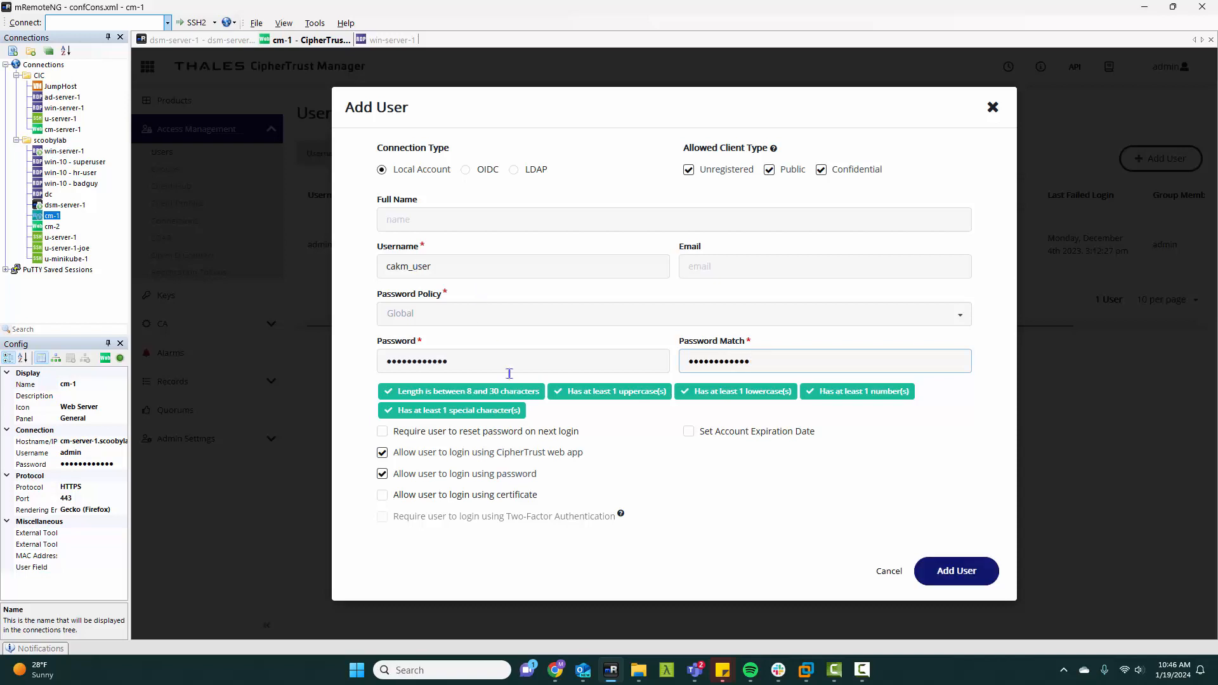
{"action": "left_click", "coordinate": [969, 573]}
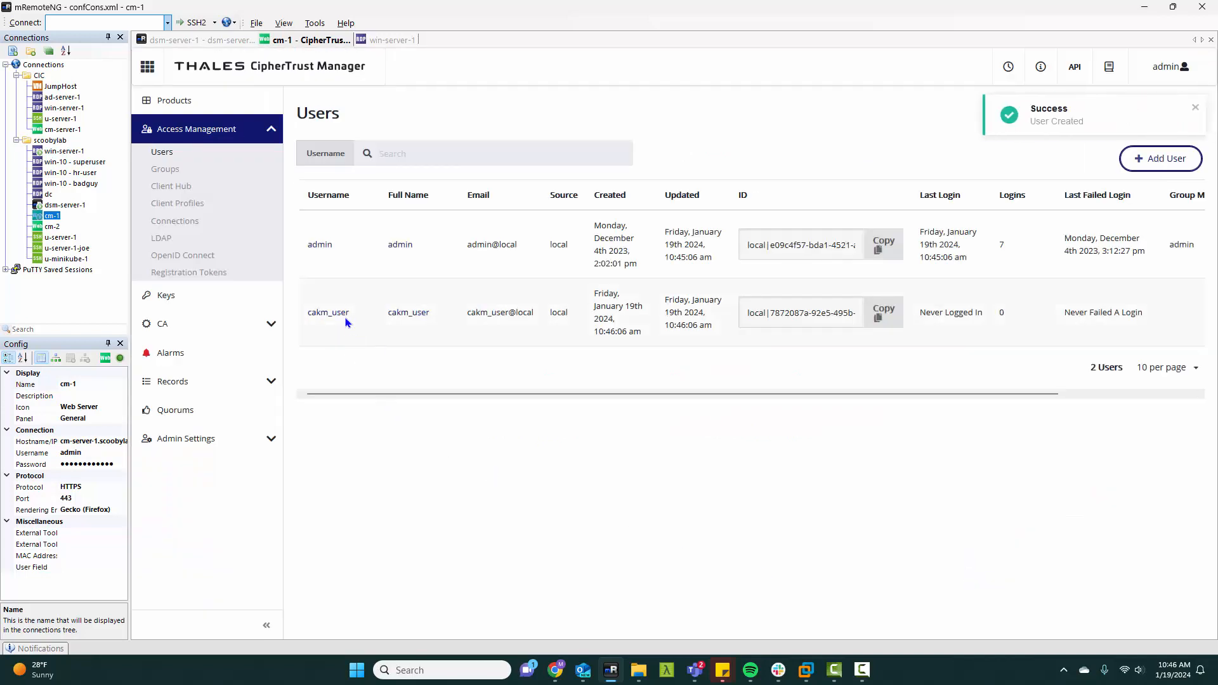
Step: Add cakm_user to the Key Admins group, searching the available groups for "key"
{"action": "left_click", "coordinate": [329, 315]}
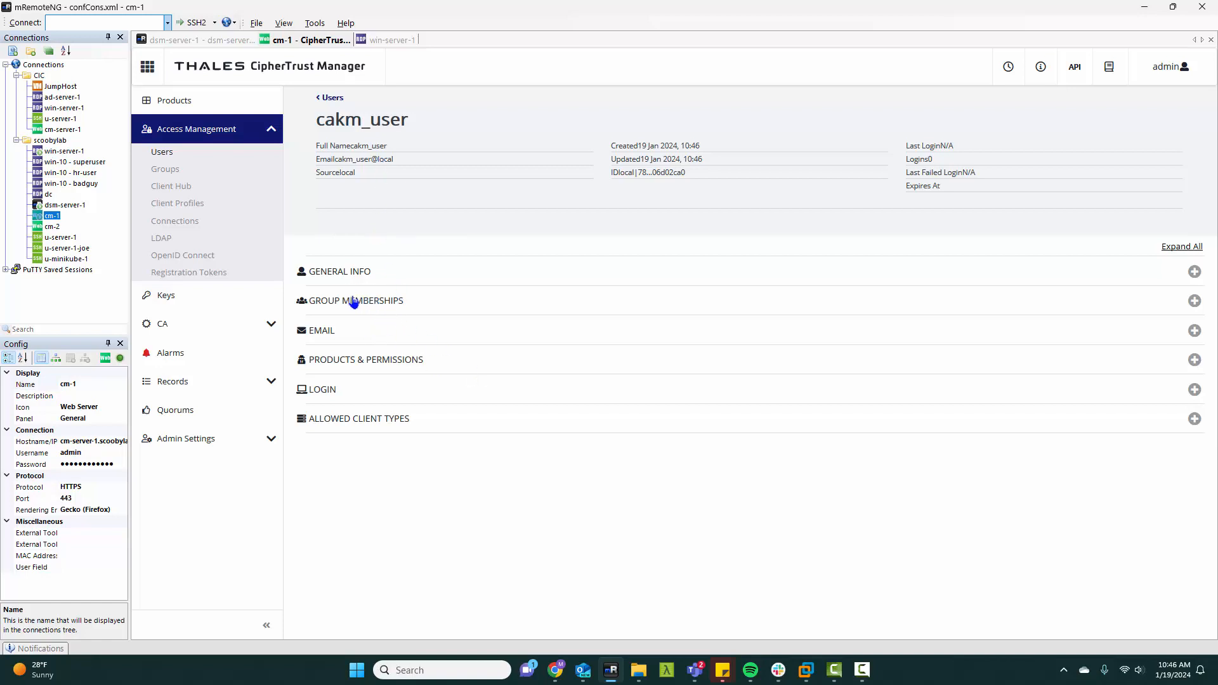
{"action": "left_click", "coordinate": [356, 308]}
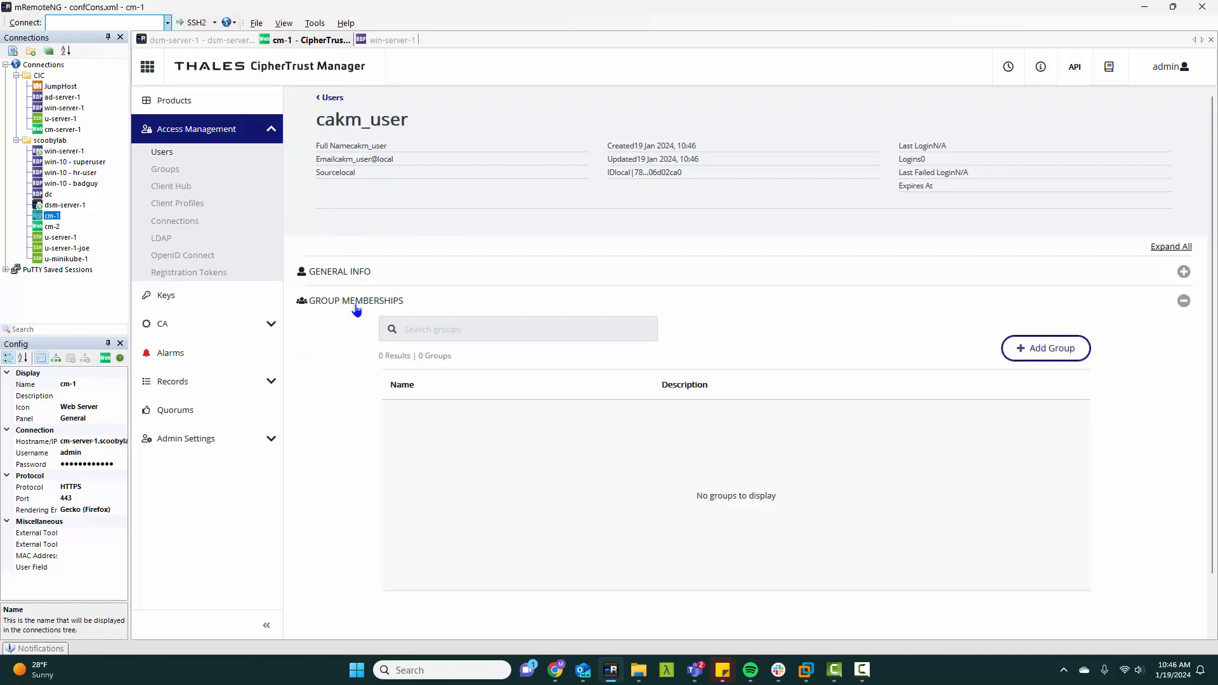
{"action": "left_click", "coordinate": [1058, 347]}
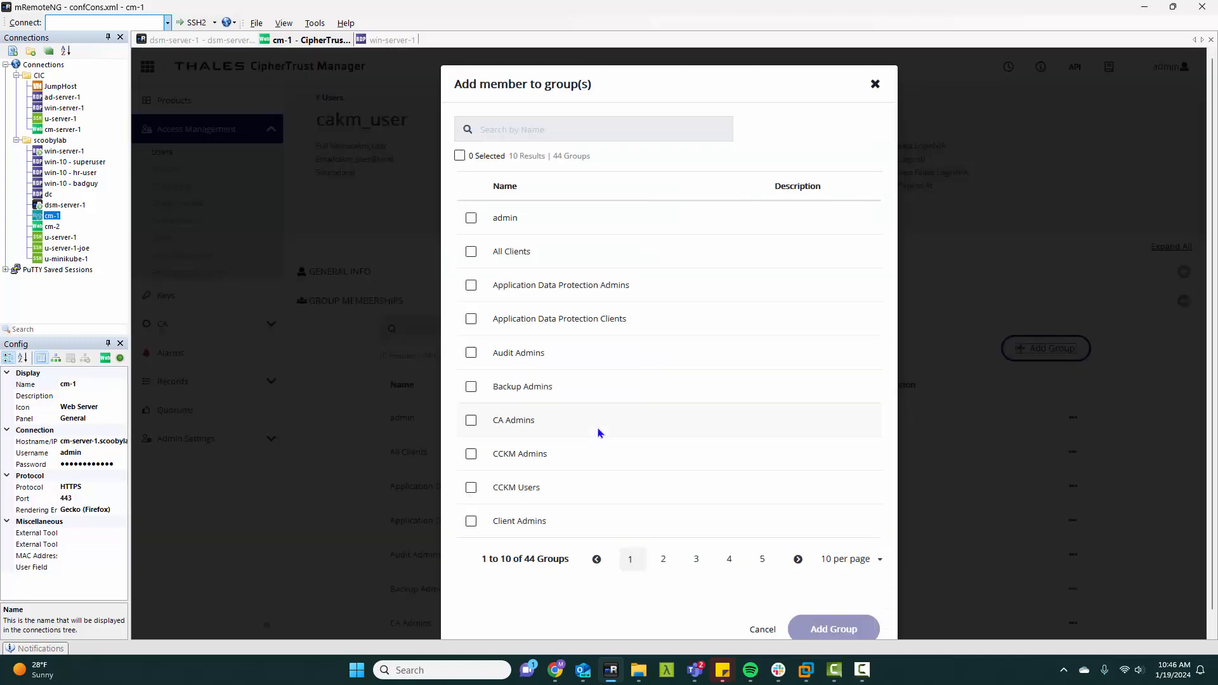
{"action": "left_click", "coordinate": [509, 130]}
{"action": "type", "text": "key"}
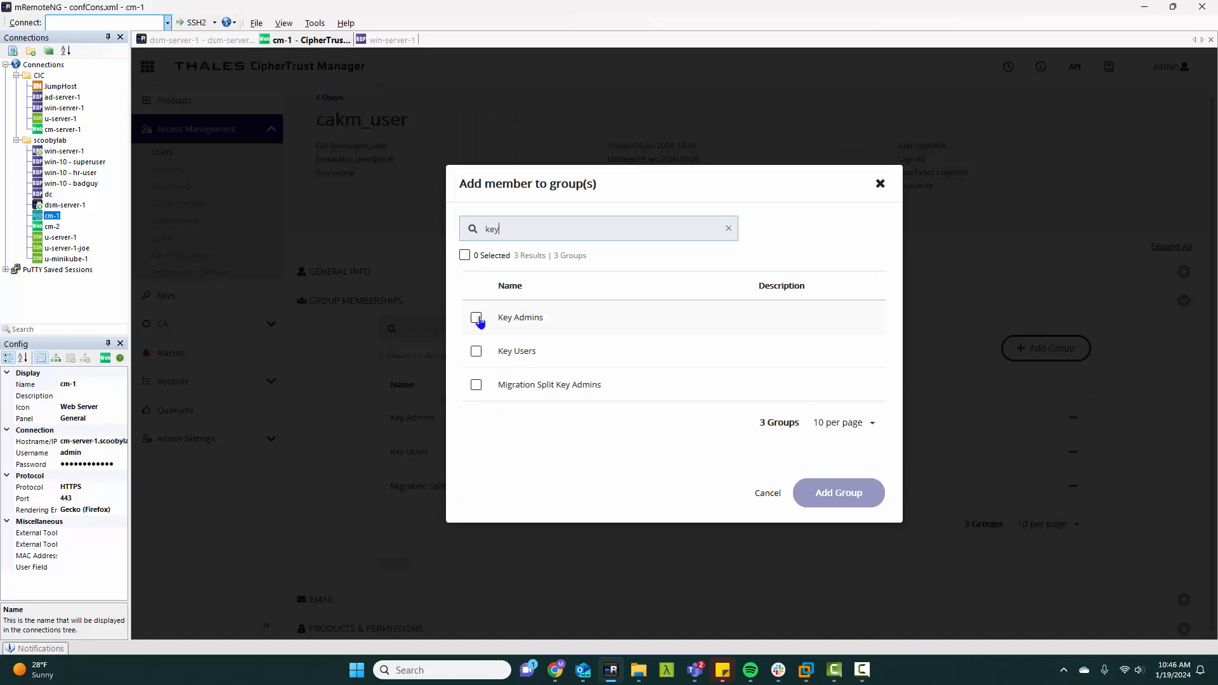
{"action": "left_click", "coordinate": [479, 319]}
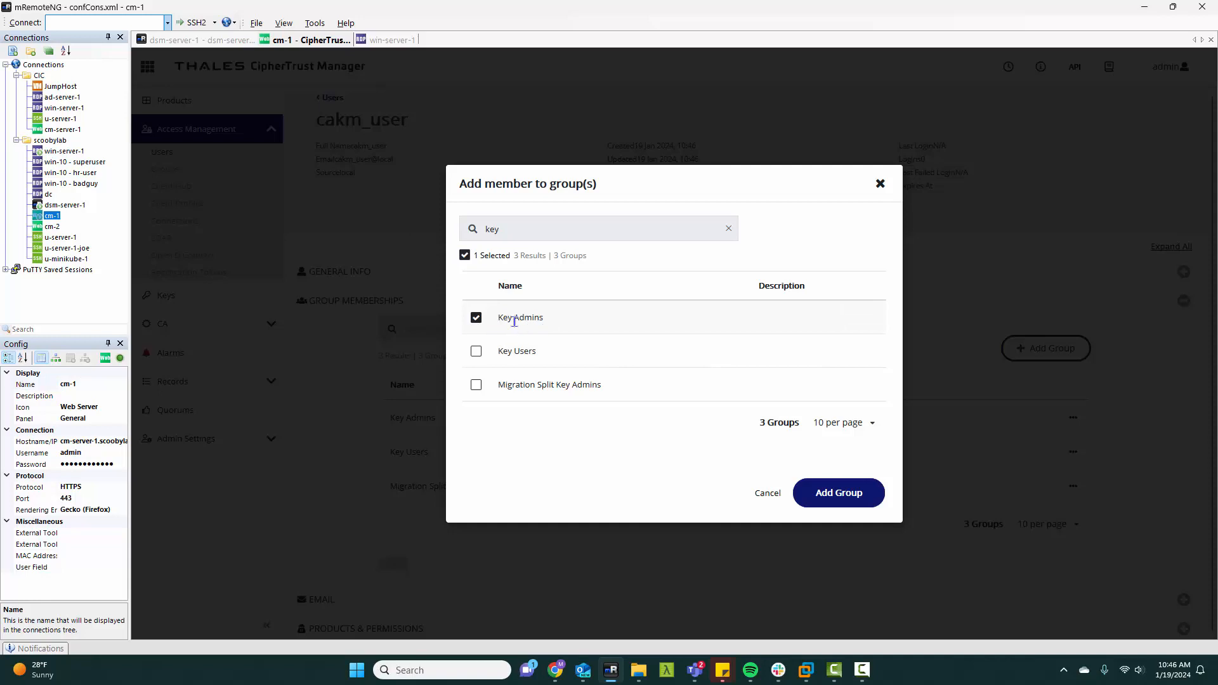
{"action": "left_click", "coordinate": [845, 496]}
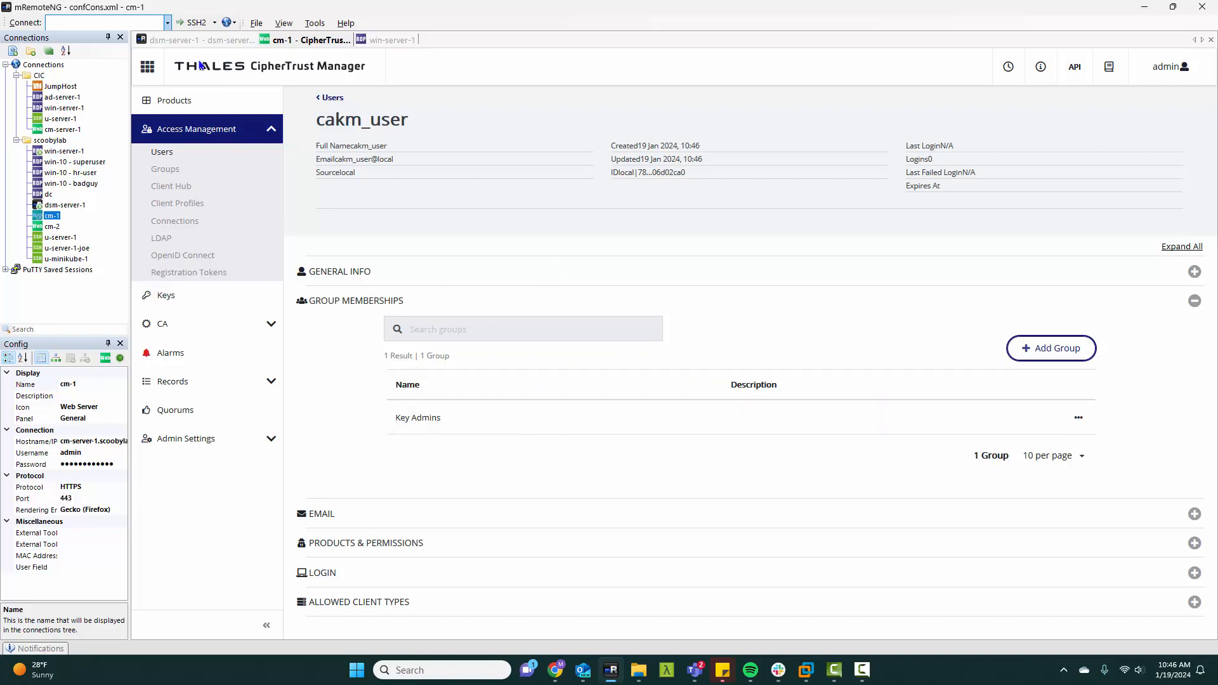
Step: Switch to win-server-1 and extract the cakm_mssql_ekm zip archive in C:\software\cakm\8.6 to its default folder
{"action": "left_click", "coordinate": [386, 40]}
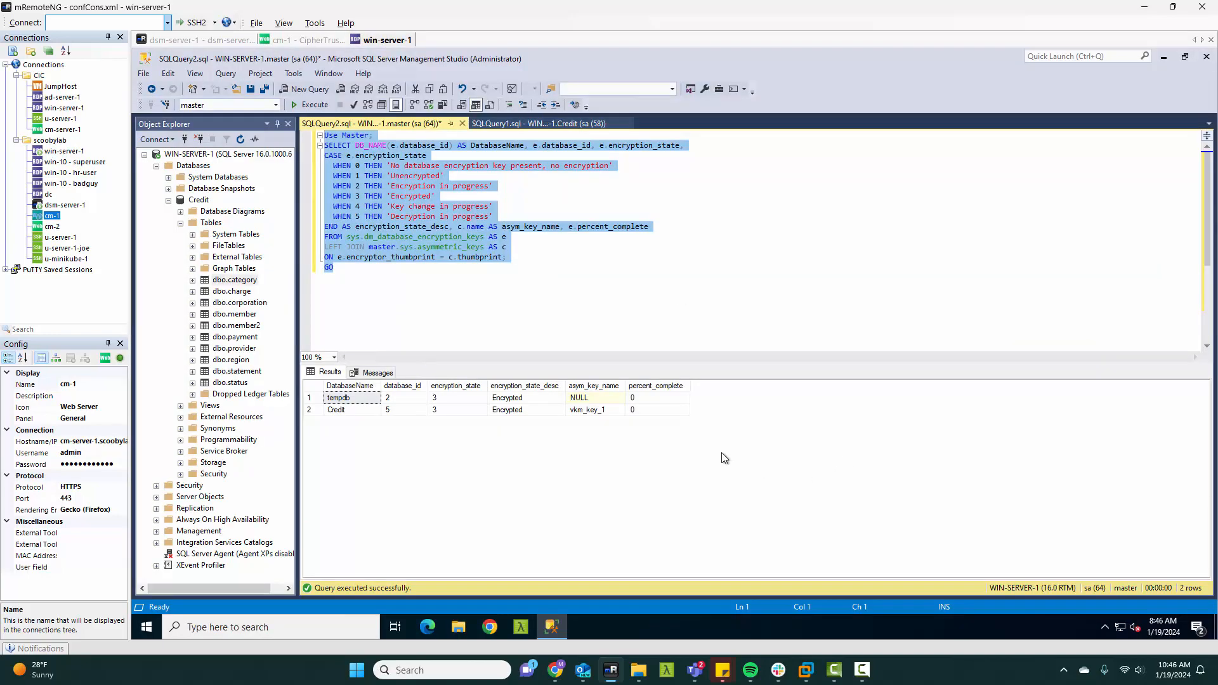
{"action": "left_click", "coordinate": [459, 632]}
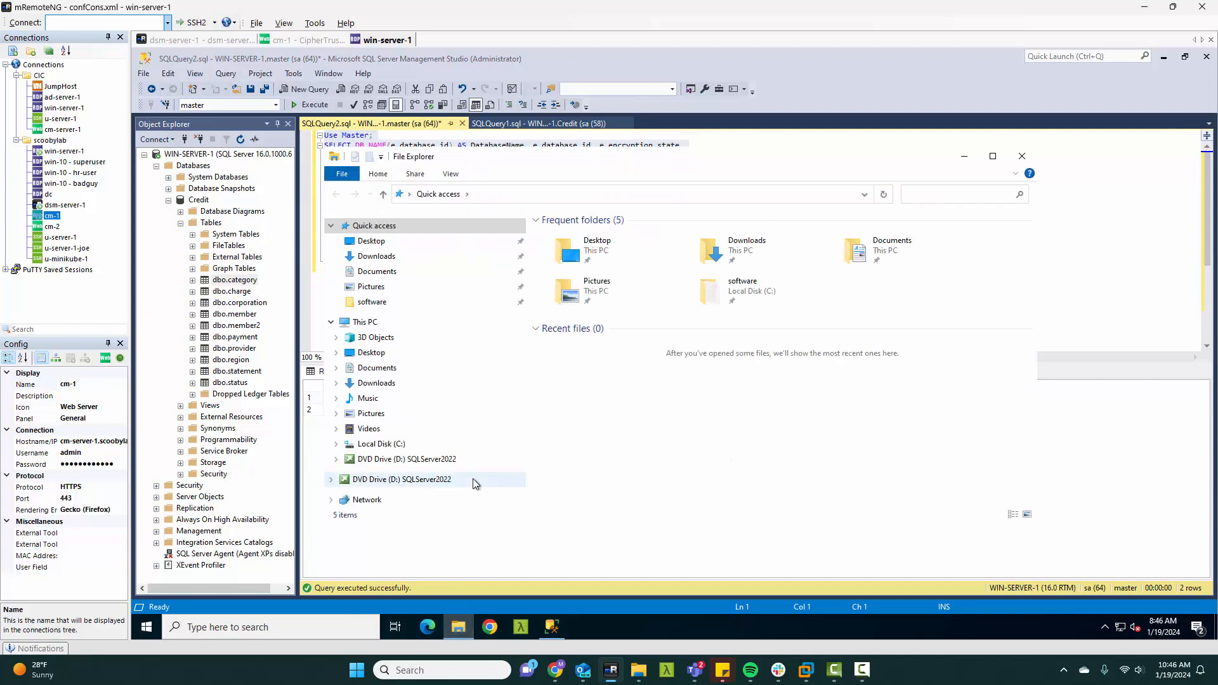
{"action": "left_click", "coordinate": [400, 444]}
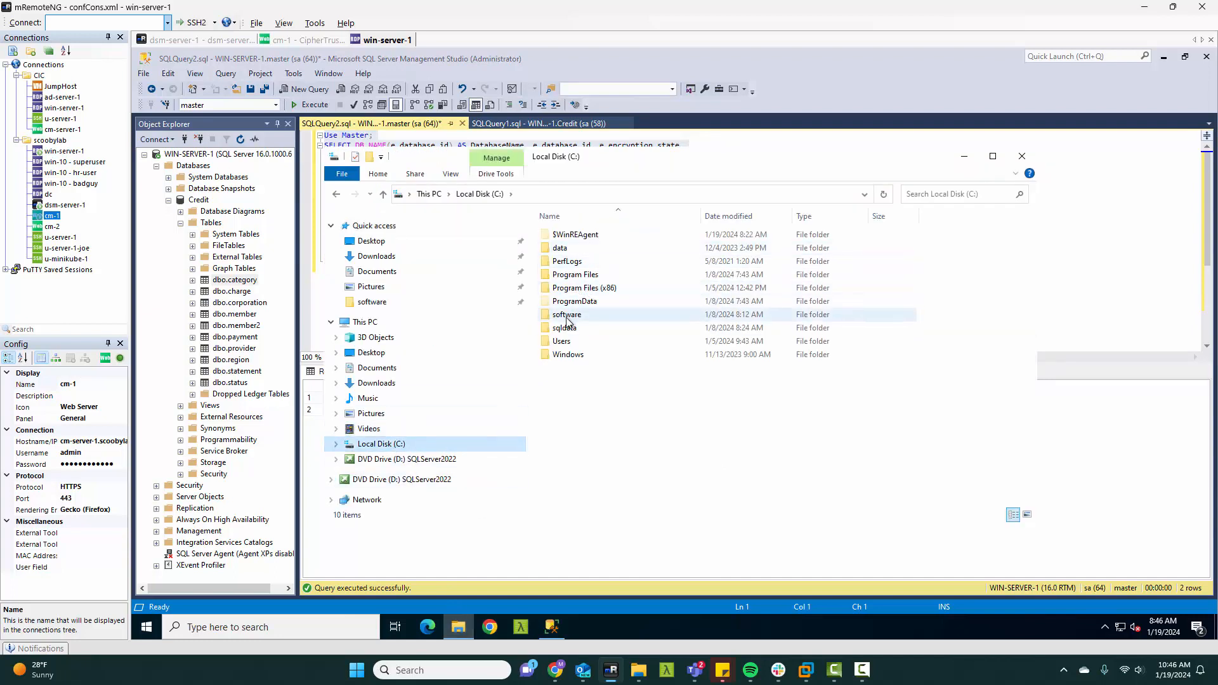
{"action": "double_click", "coordinate": [568, 317]}
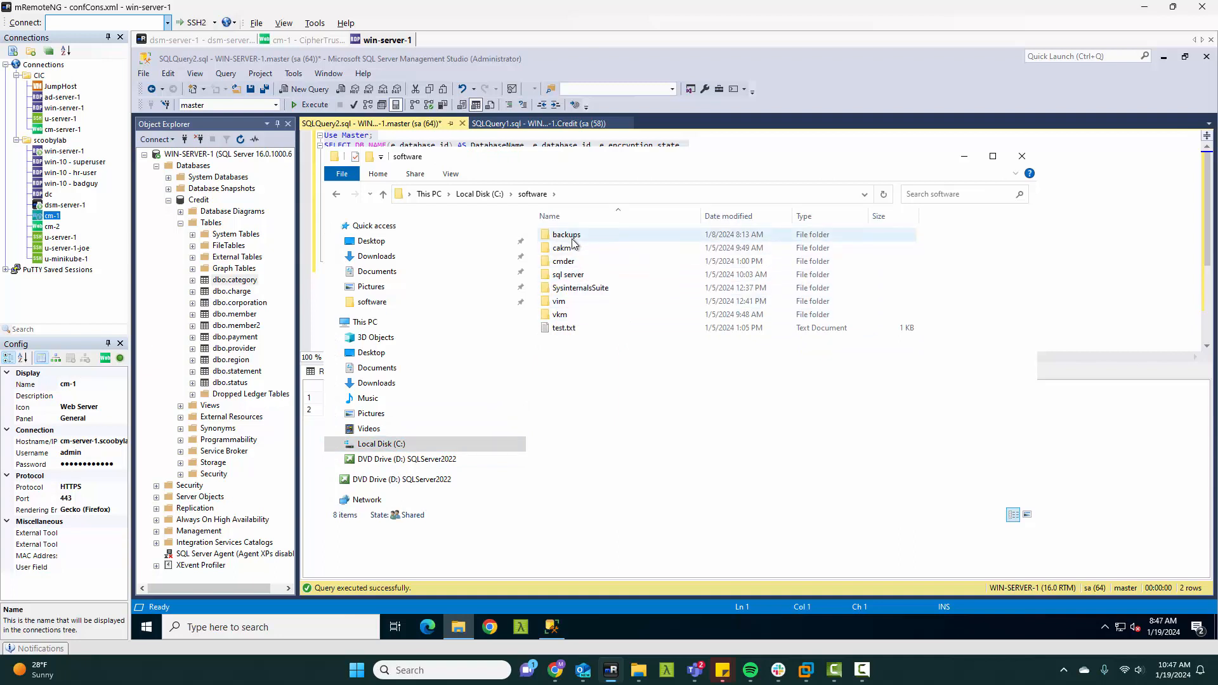
{"action": "double_click", "coordinate": [565, 248]}
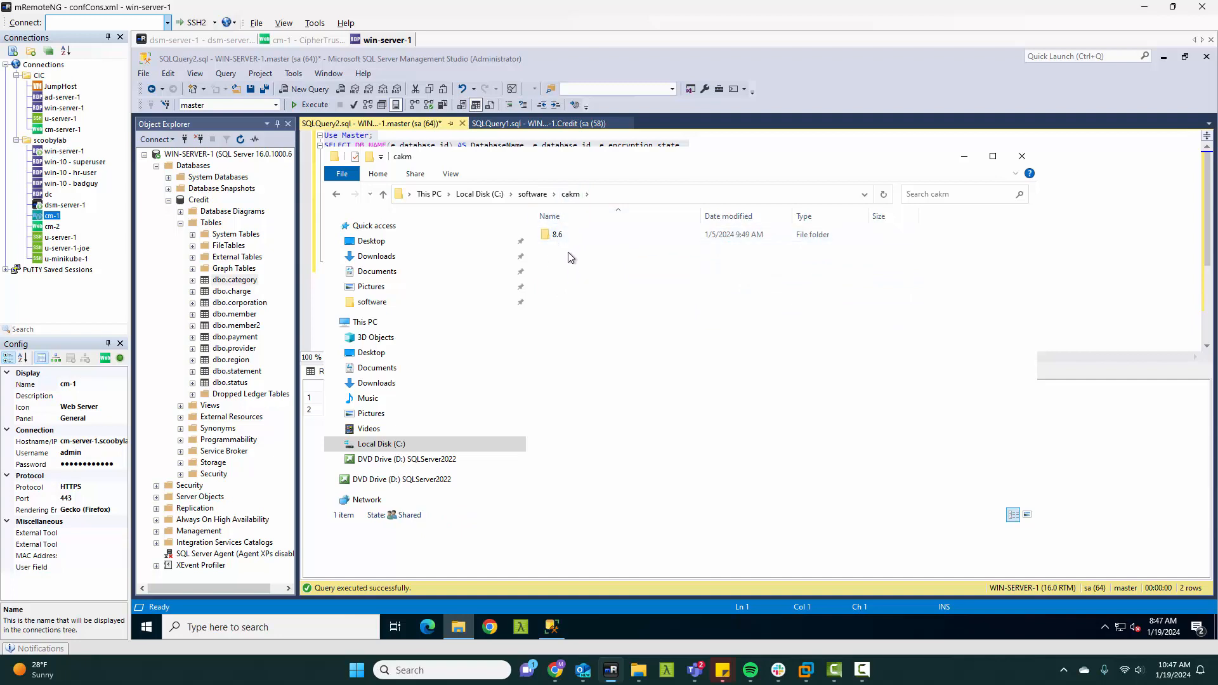
{"action": "double_click", "coordinate": [563, 233]}
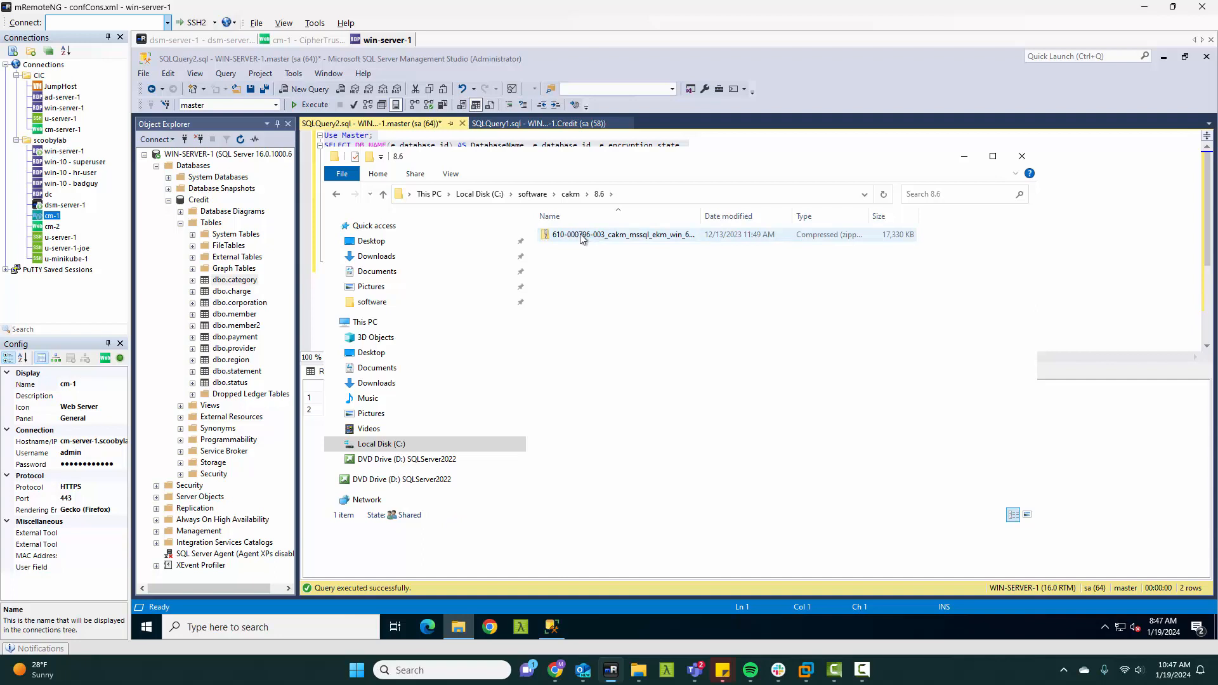
{"action": "right_click", "coordinate": [582, 239]}
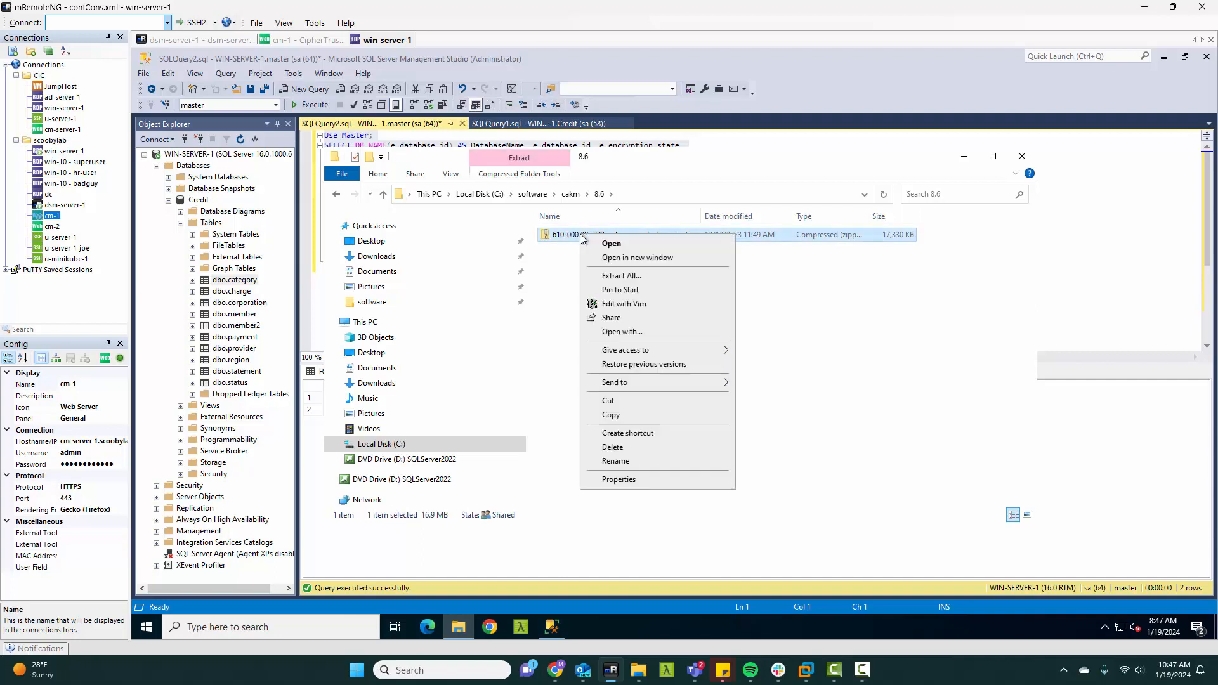
{"action": "left_click", "coordinate": [620, 276]}
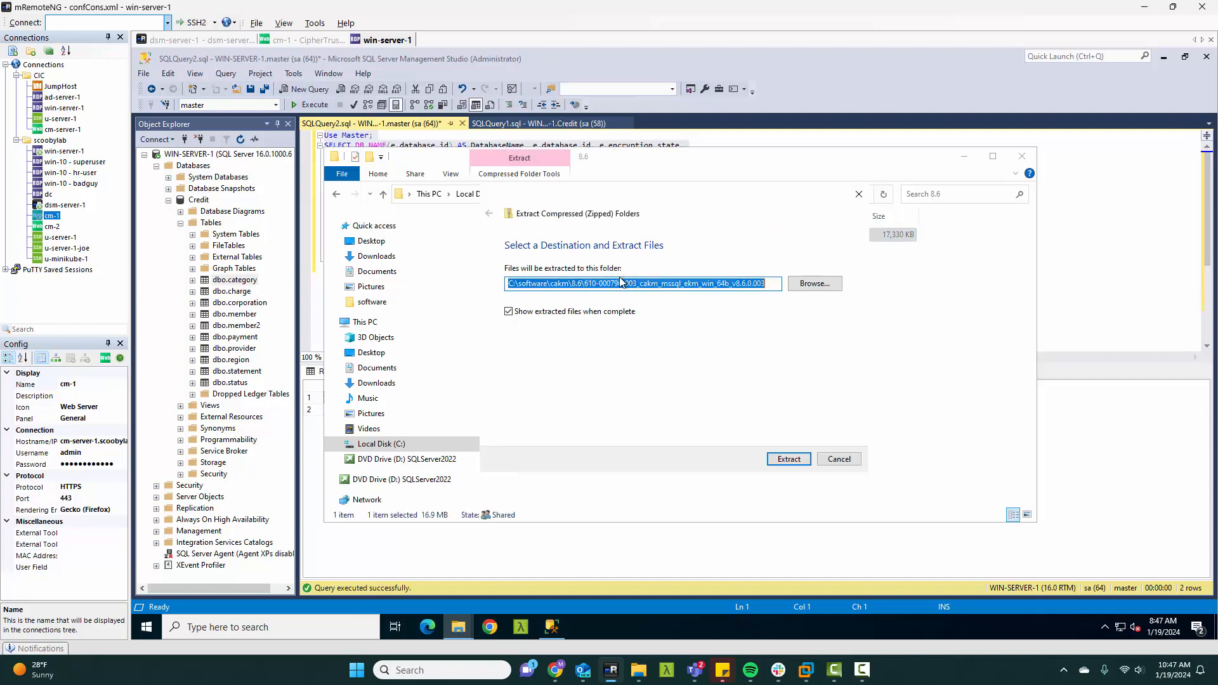
{"action": "left_click", "coordinate": [789, 461]}
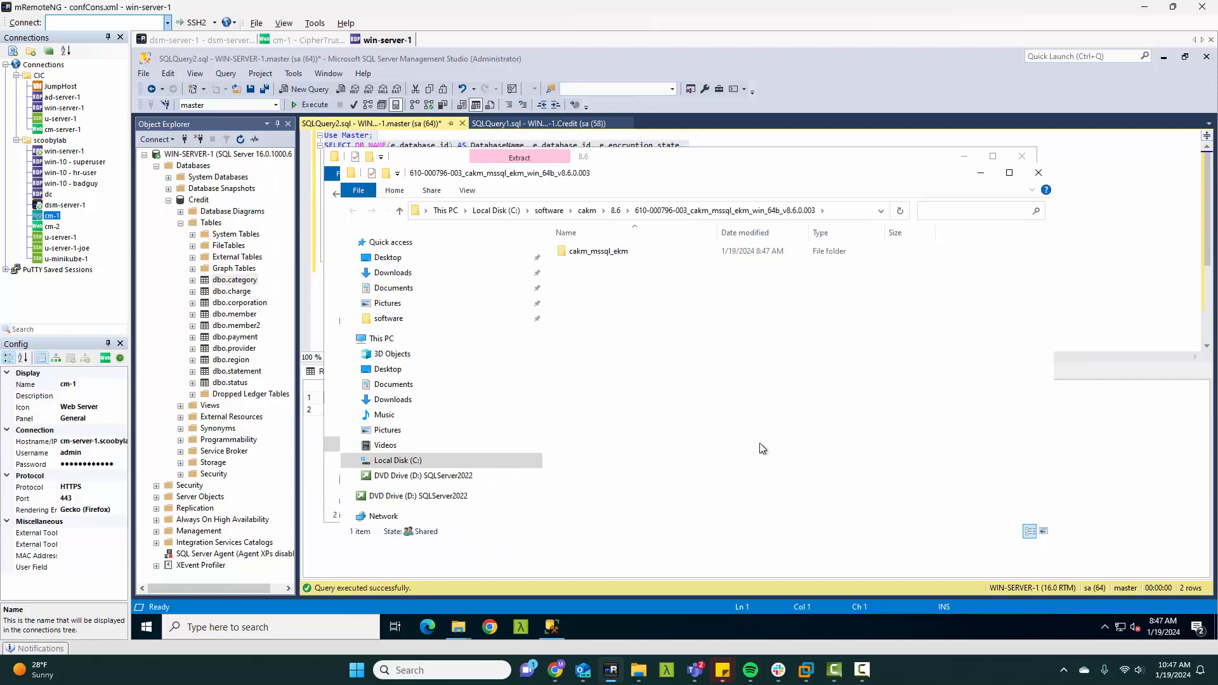
Step: Launch setup.exe from the extracted cakm_mssql_ekm folder
{"action": "double_click", "coordinate": [617, 254]}
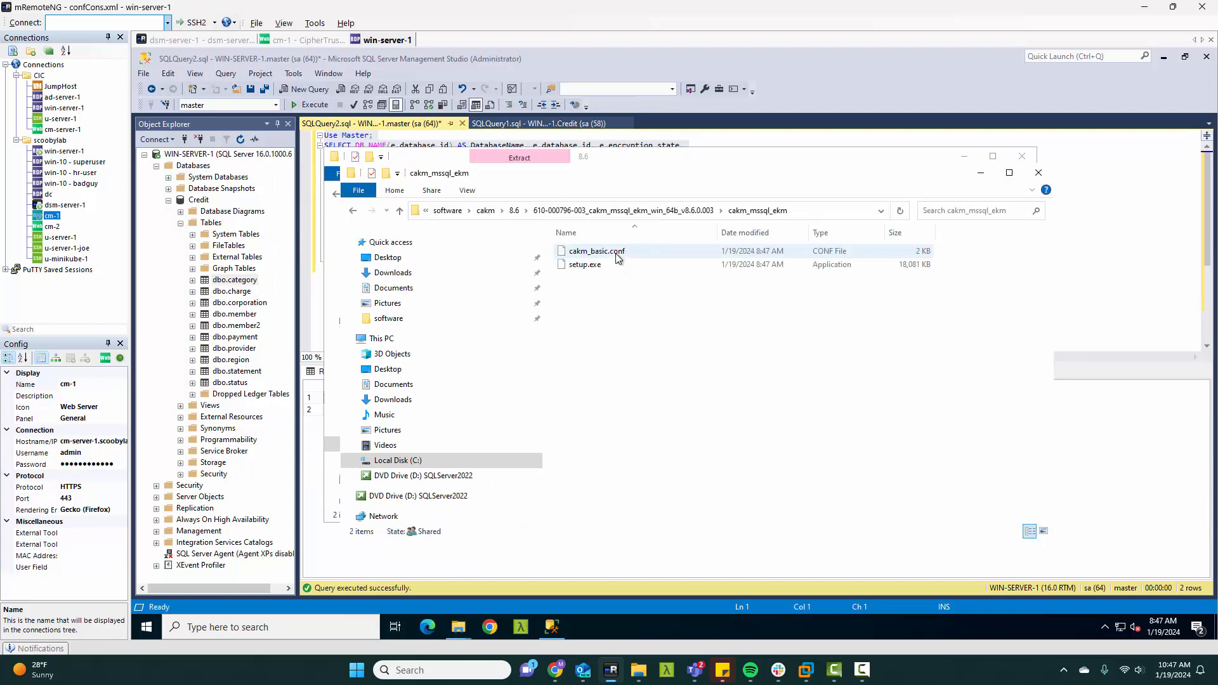
{"action": "left_click", "coordinate": [583, 272]}
{"action": "double_click", "coordinate": [584, 267]}
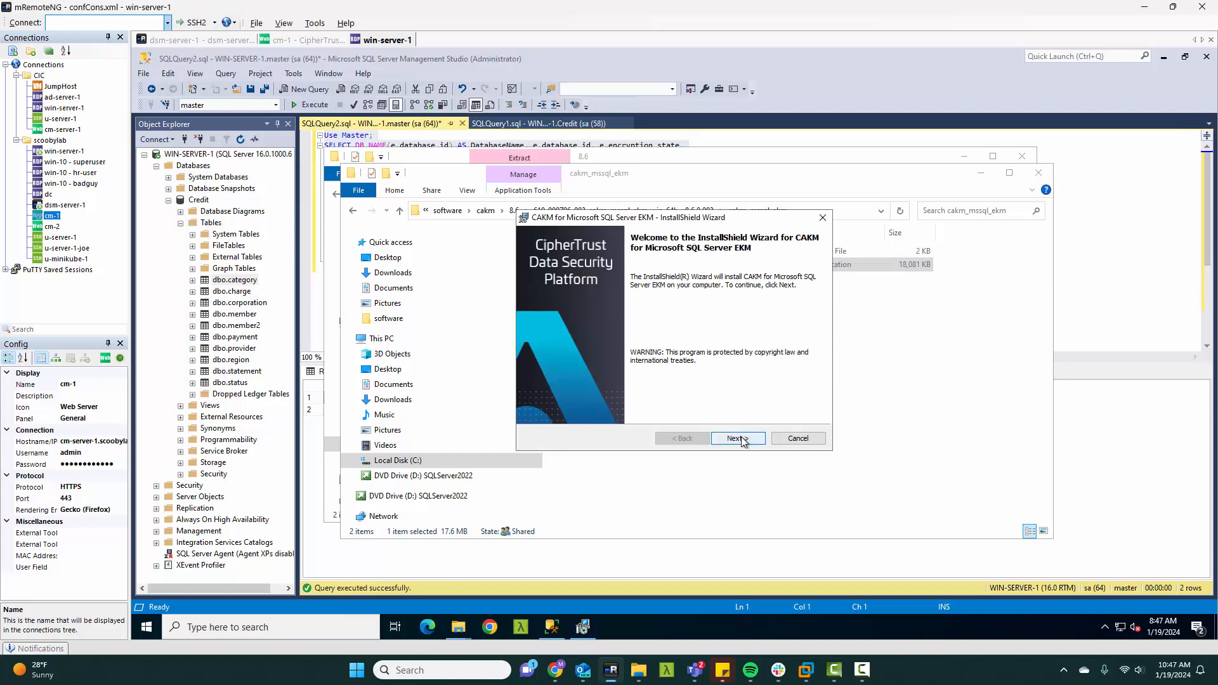
Step: Accept the license agreement and keep the default destination folder and the ssl server protocol in the CAKM installer
{"action": "left_click", "coordinate": [741, 438]}
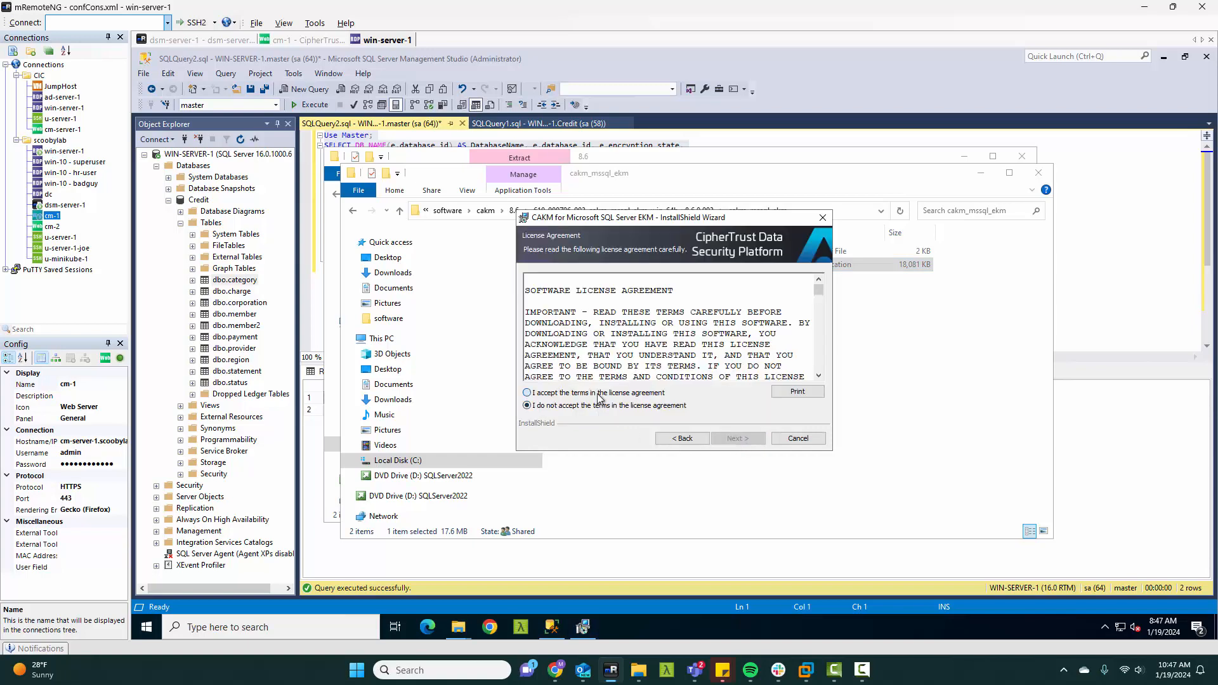
{"action": "left_click", "coordinate": [598, 394]}
{"action": "left_click", "coordinate": [736, 438]}
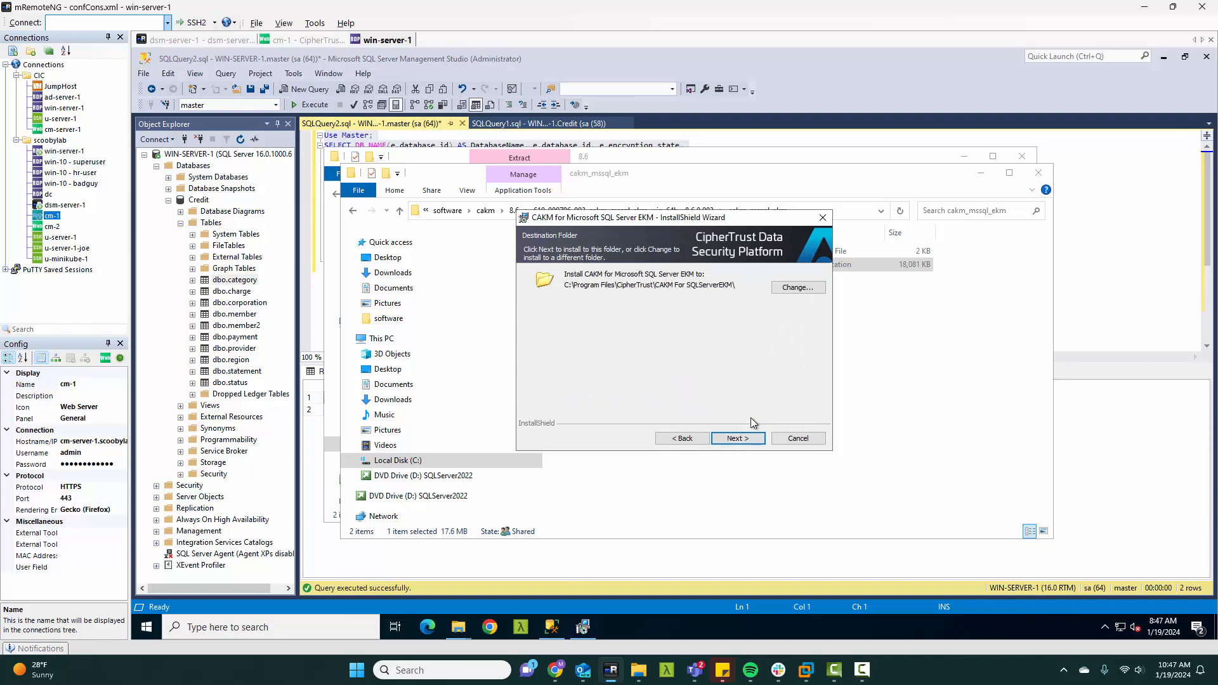
{"action": "left_click", "coordinate": [739, 438]}
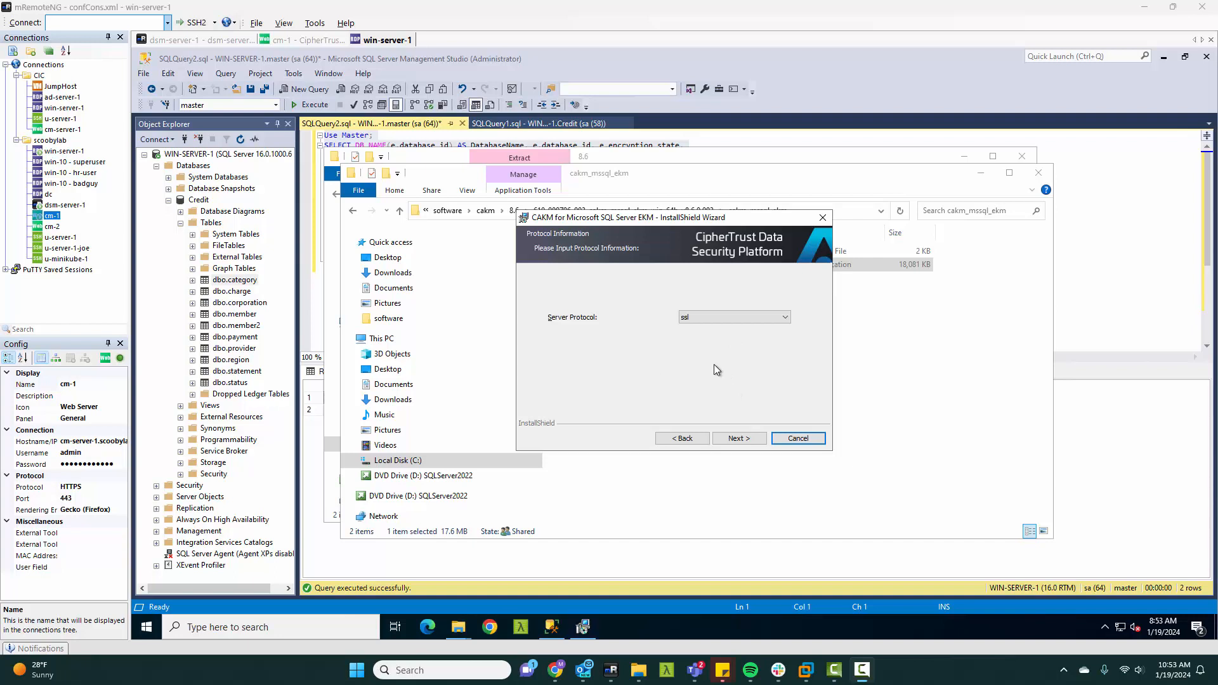
{"action": "left_click", "coordinate": [749, 440]}
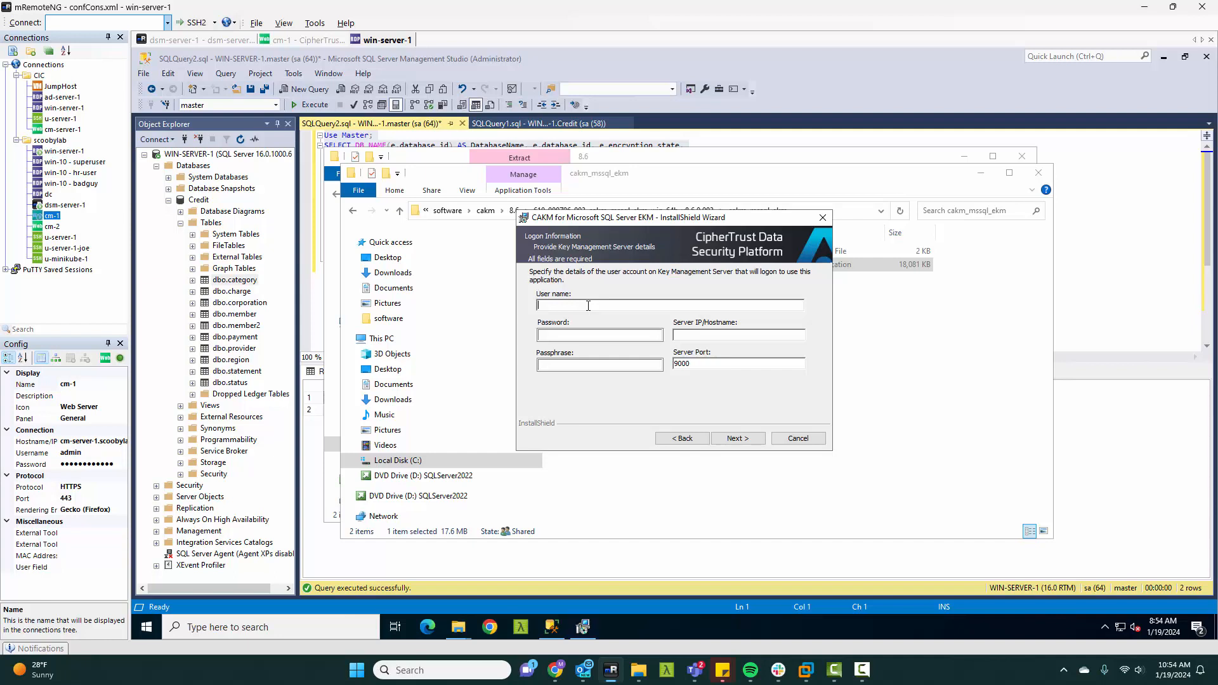
Step: Enter admin as the key management server user name and fill in the account password
{"action": "type", "text": "admin"}
{"action": "key", "text": "Tab"}
{"action": "type", "text": "*********"}
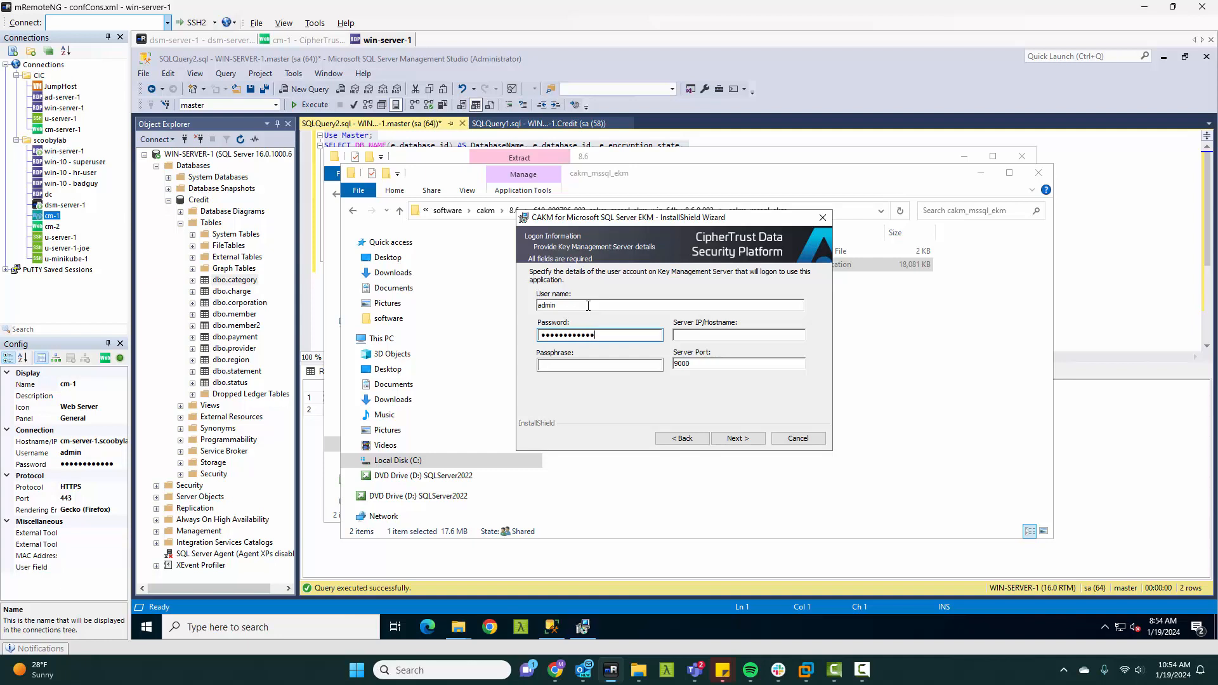
{"action": "type", "text": "cm-server-1.scoobylab.com"}
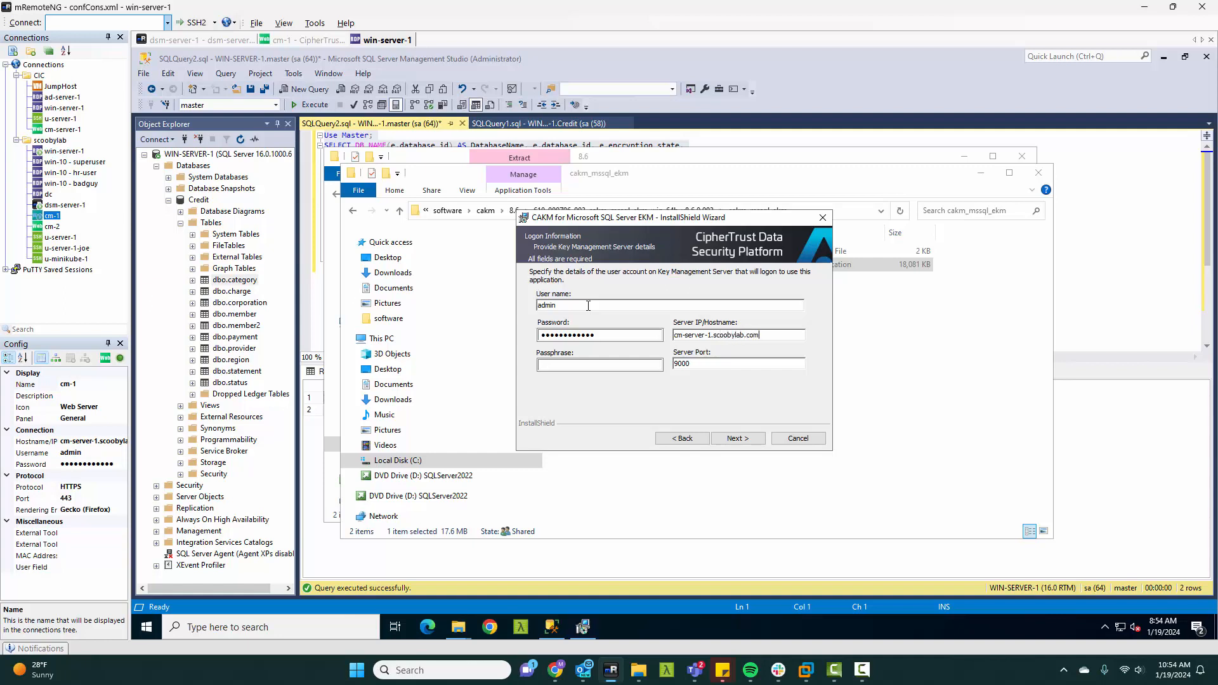
Step: Enter the passphrase and submit the logon details with the default server port
{"action": "key", "text": "Tab"}
{"action": "type", "text": "********"}
{"action": "left_click", "coordinate": [737, 432]}
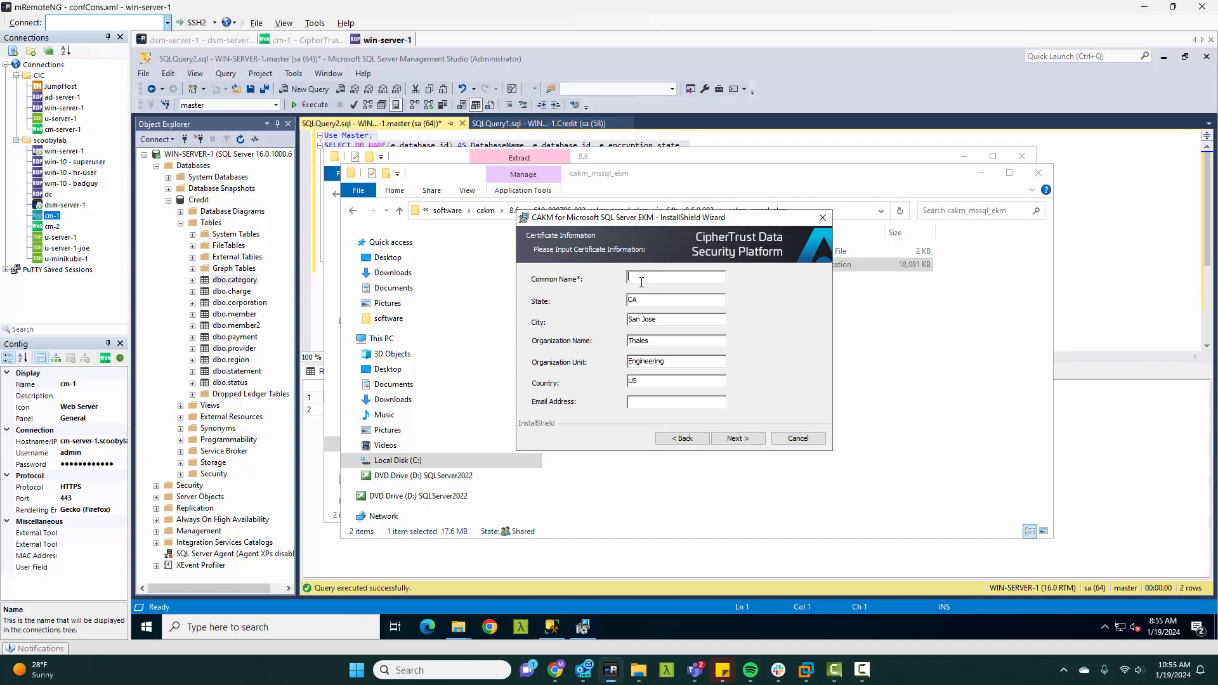
Step: Set the certificate common name to win-server-1, keep the other certificate fields, and complete the CAKM for Microsoft SQL Server EKM installation
{"action": "type", "text": "win-server-1"}
{"action": "left_click", "coordinate": [735, 440]}
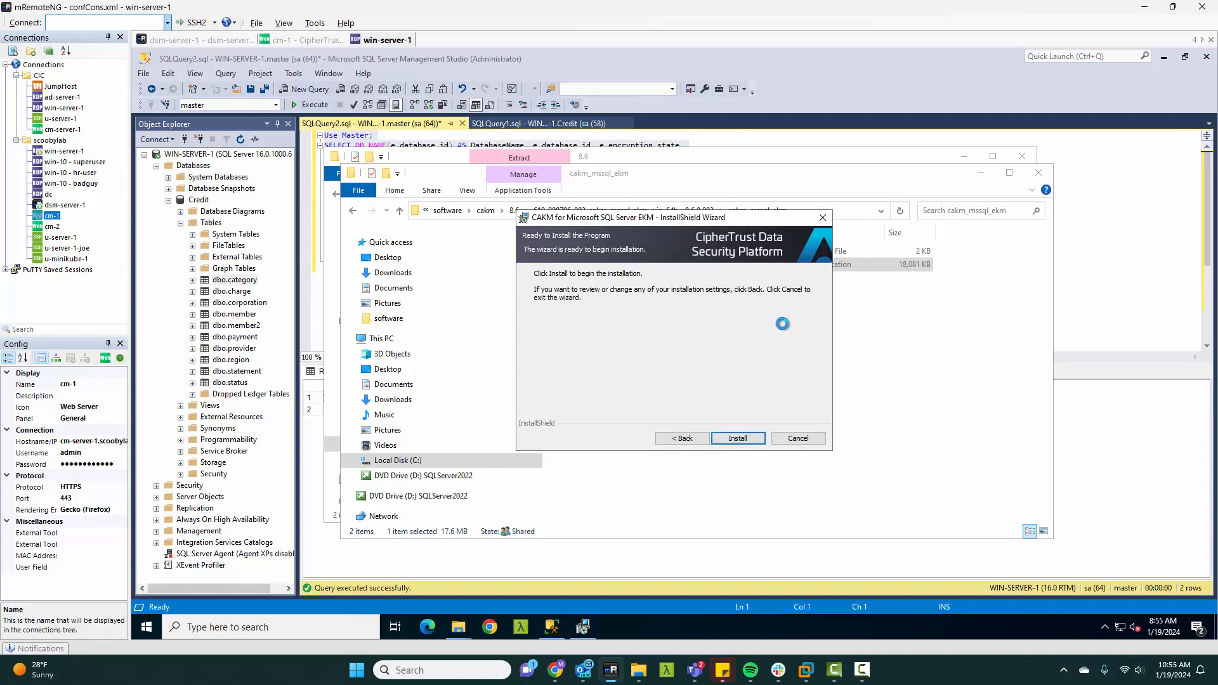
{"action": "left_click", "coordinate": [733, 440]}
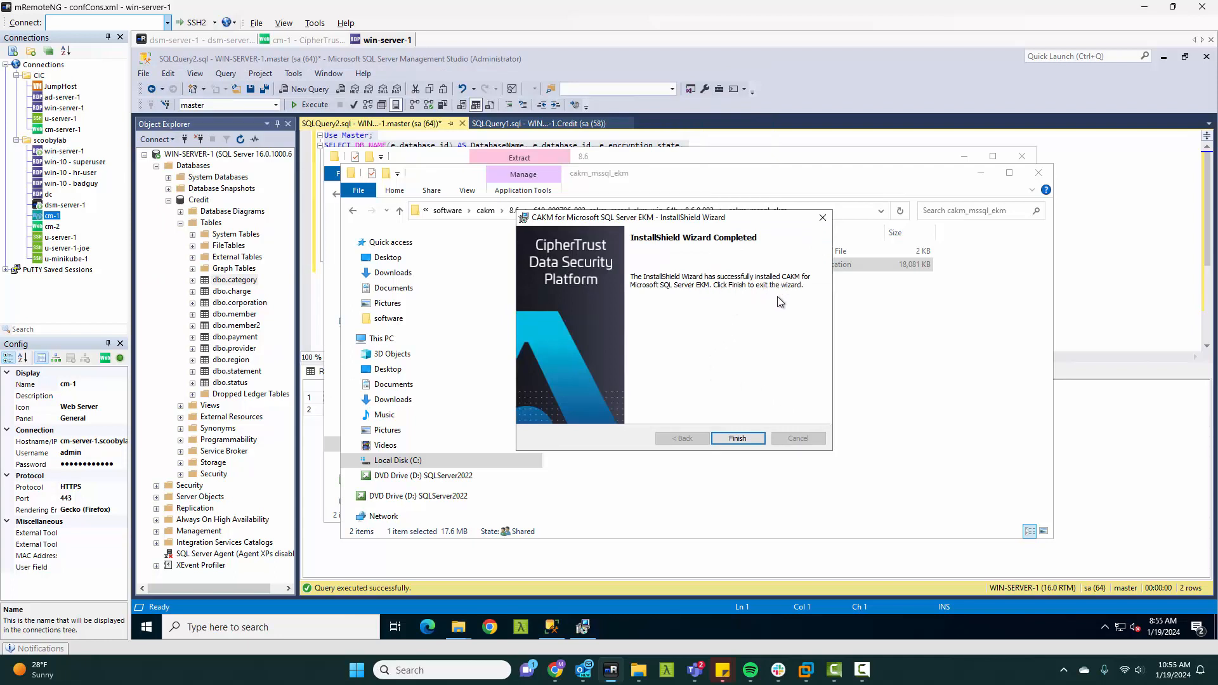
{"action": "left_click", "coordinate": [737, 438]}
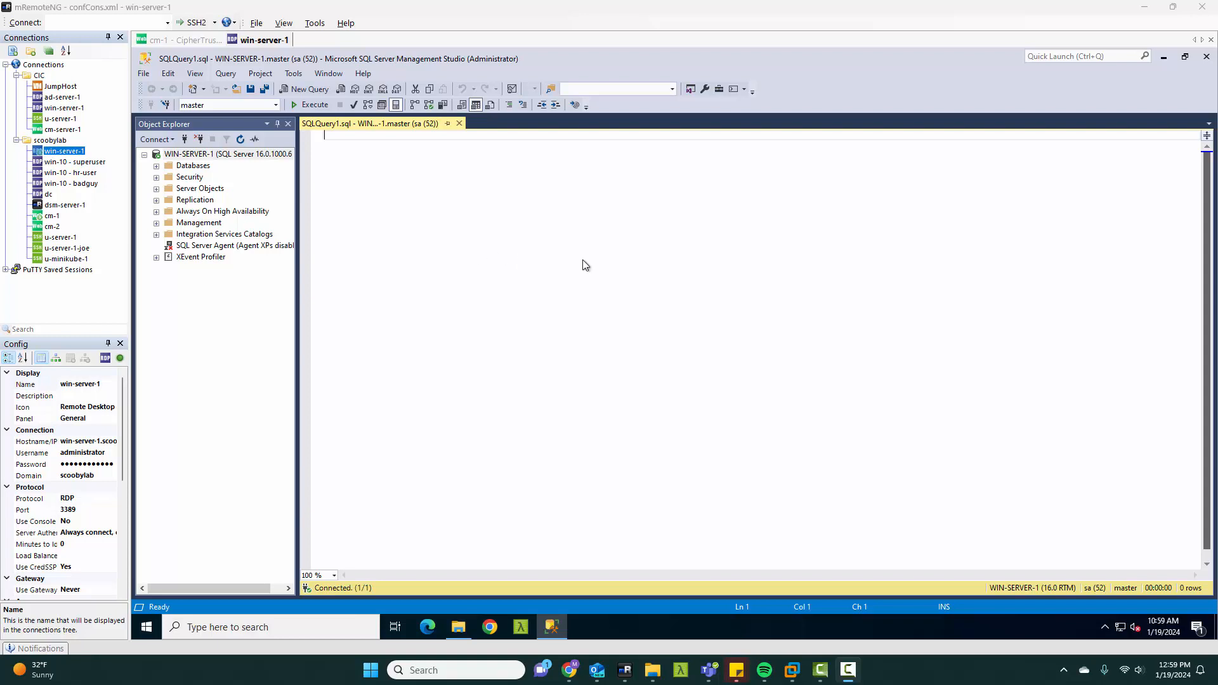
Step: Paste the CAKM provider, credential and key setup script, including the cakm_user credential secrets, into the empty query
{"action": "key", "text": "ctrl+v"}
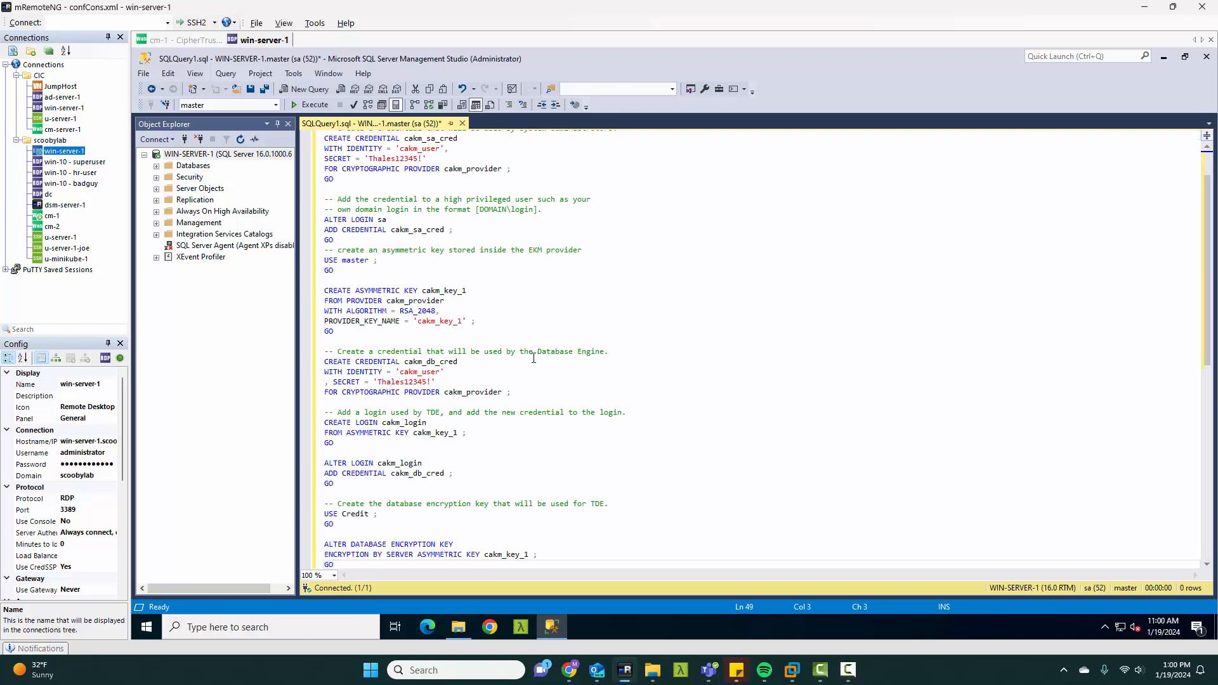
{"action": "scroll", "coordinate": [540, 349], "scroll_direction": "up", "scroll_amount": 2}
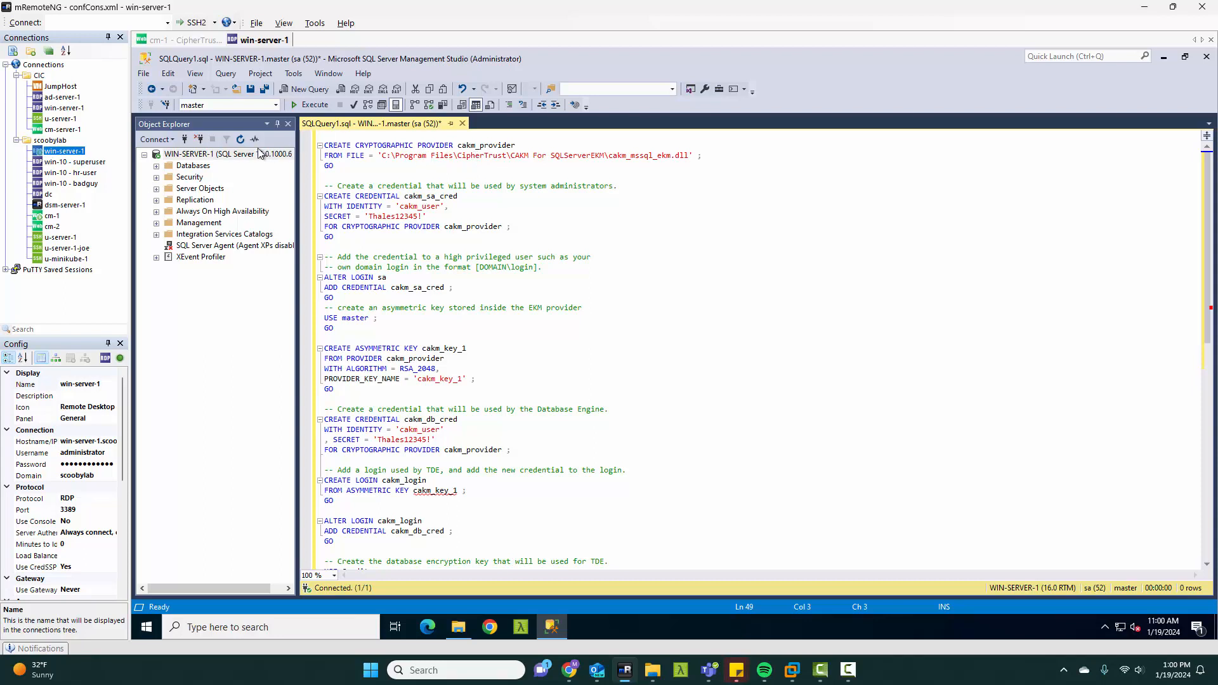
Step: Restart the MSSQLSERVER service on WIN-SERVER-1
{"action": "left_click", "coordinate": [227, 157]}
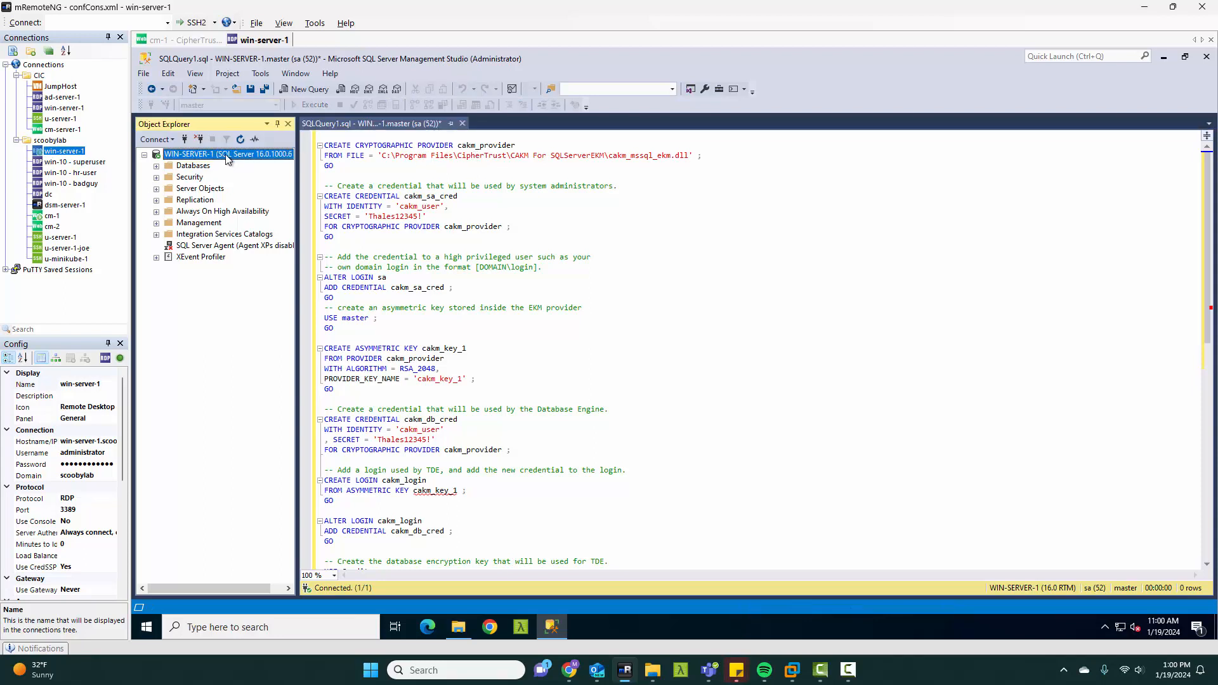
{"action": "right_click", "coordinate": [227, 158]}
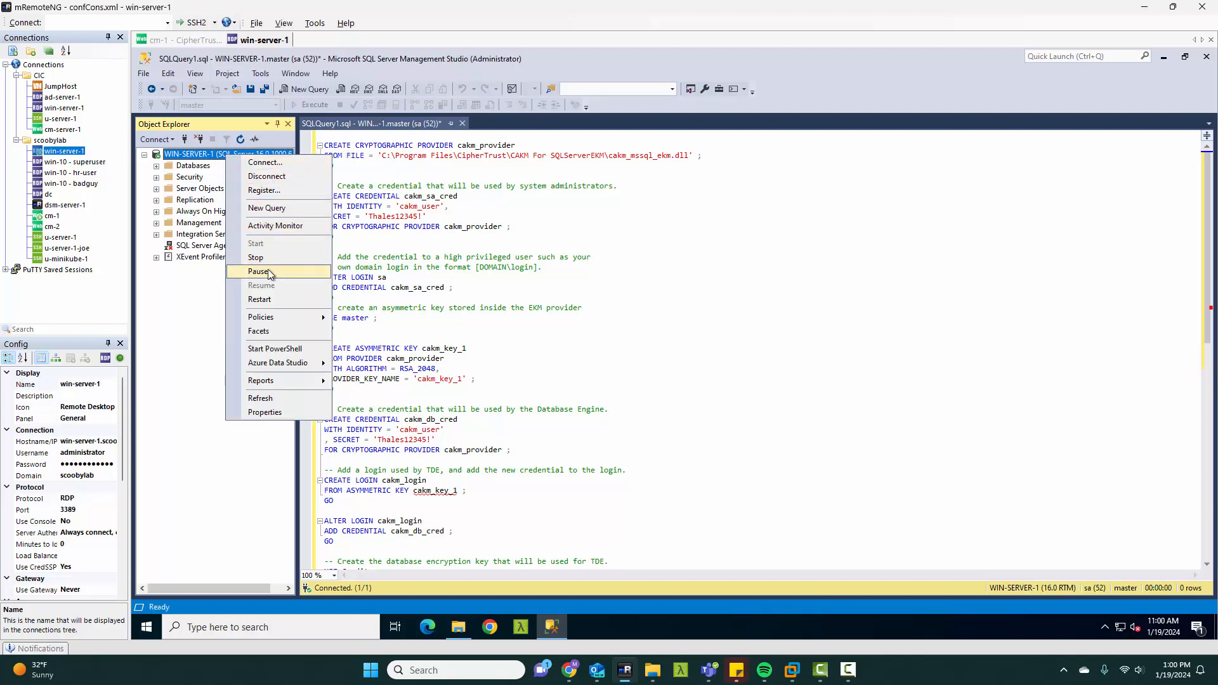
{"action": "left_click", "coordinate": [272, 300]}
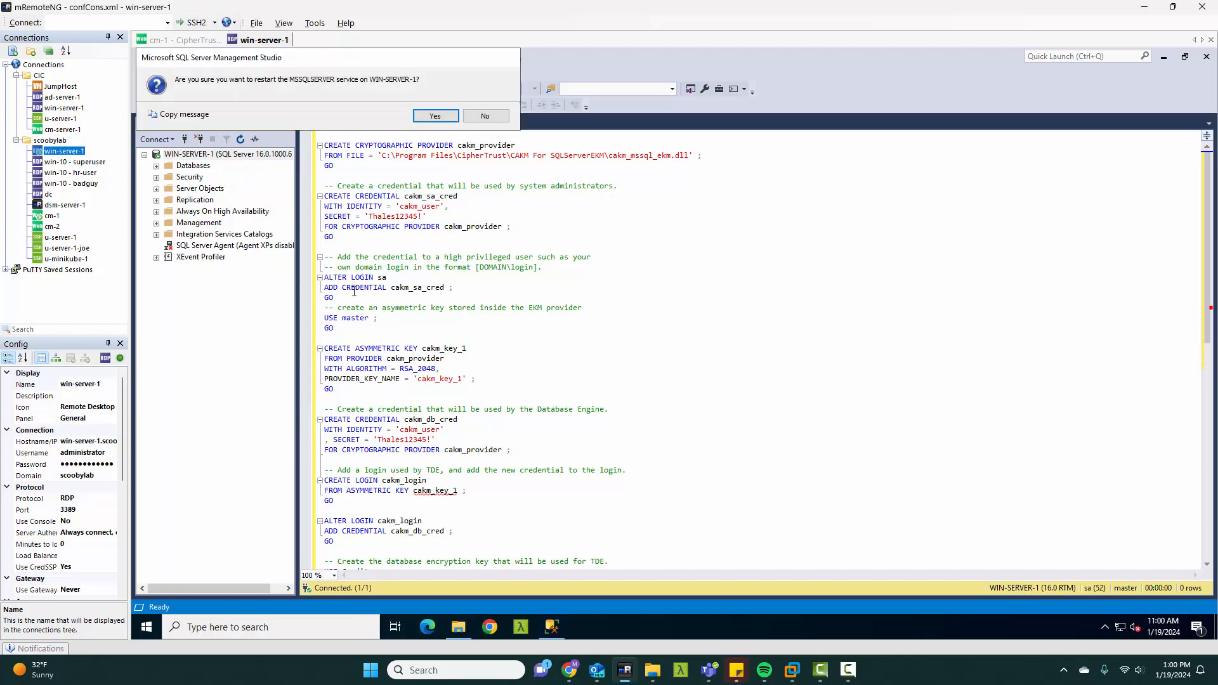
{"action": "key", "text": "Return"}
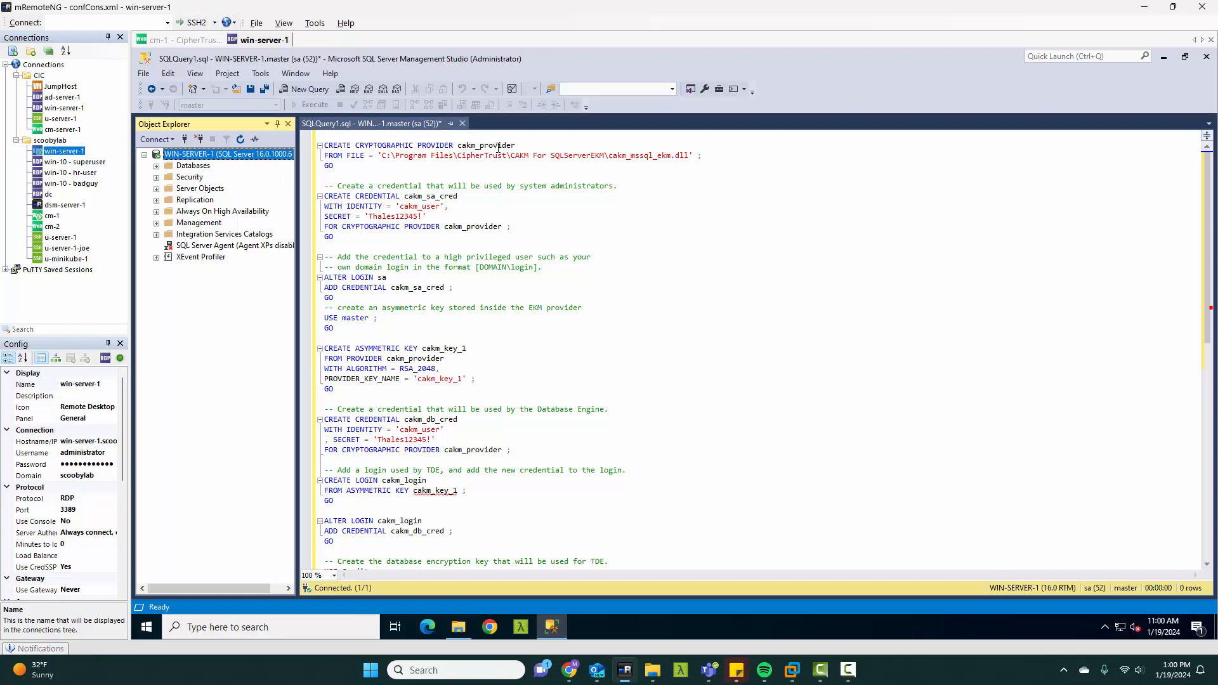
Step: Execute only the CREATE CRYPTOGRAPHIC PROVIDER cakm_provider statement that loads cakm_mssql_ekm.dll
{"action": "left_click_drag", "start_coordinate": [348, 165], "coordinate": [324, 145]}
{"action": "right_click", "coordinate": [388, 154]}
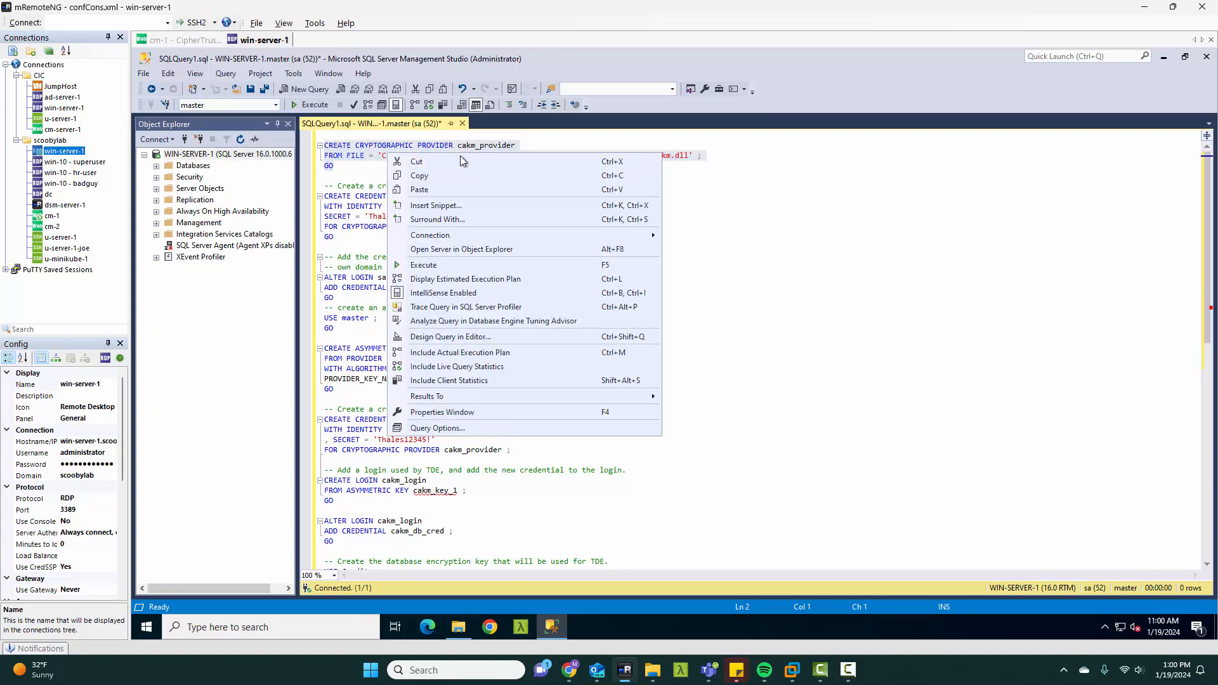
{"action": "left_click", "coordinate": [431, 267]}
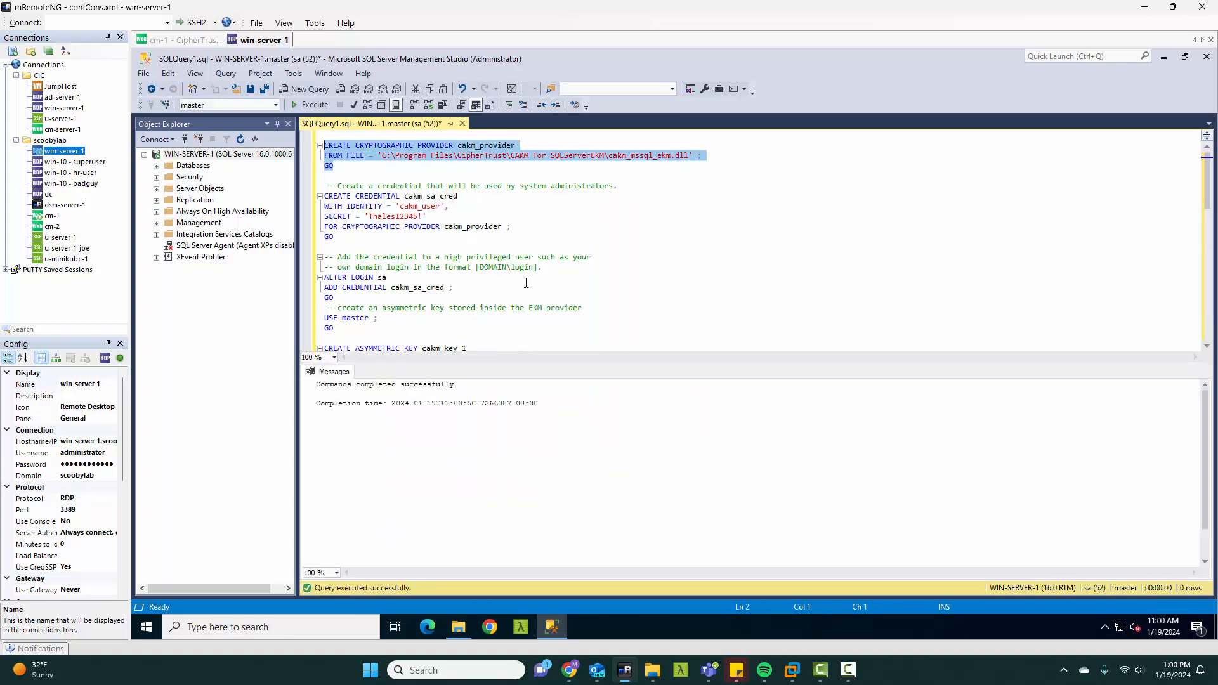
Step: Execute only the CREATE CREDENTIAL cakm_sa_cred statement for cakm_user on cryptographic provider cakm_provider
{"action": "left_click", "coordinate": [402, 238]}
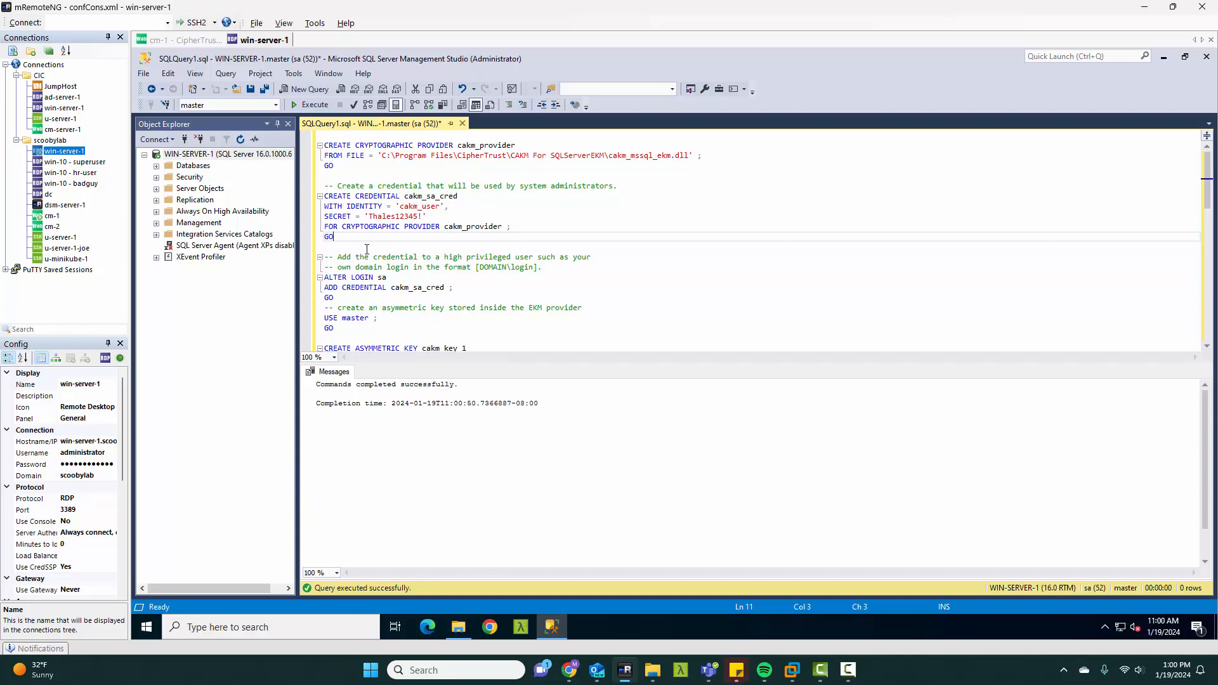
{"action": "left_click_drag", "start_coordinate": [341, 238], "coordinate": [324, 198]}
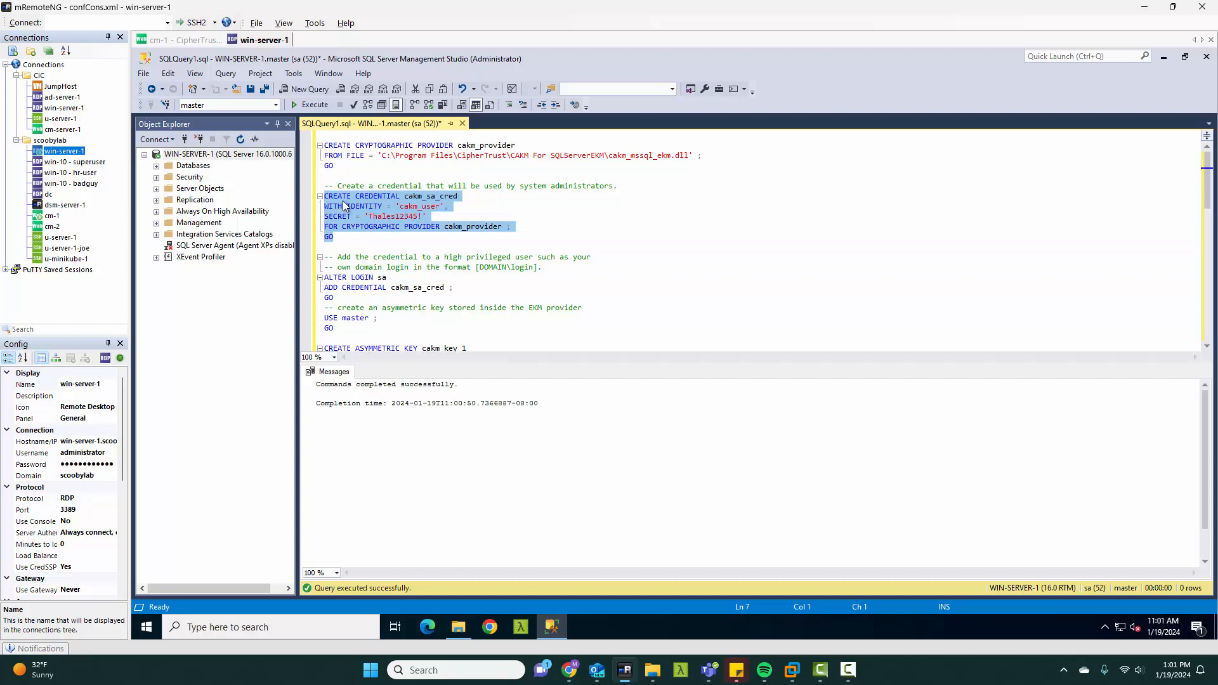
{"action": "right_click", "coordinate": [382, 210]}
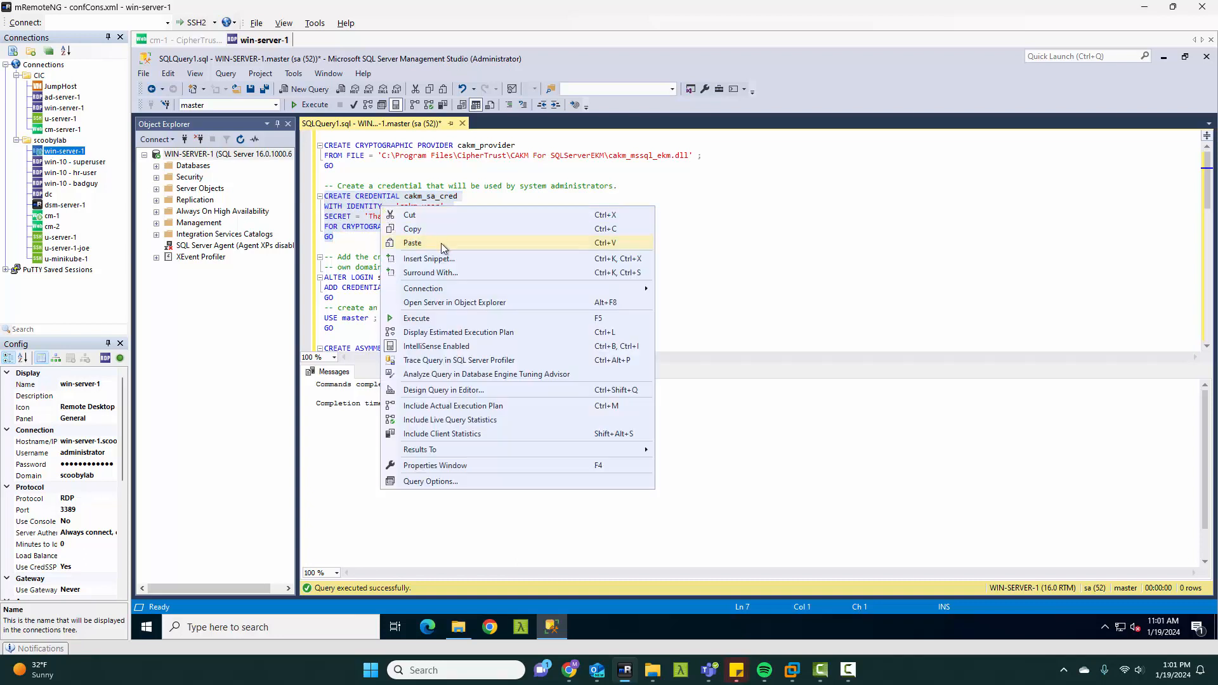
{"action": "left_click", "coordinate": [417, 322]}
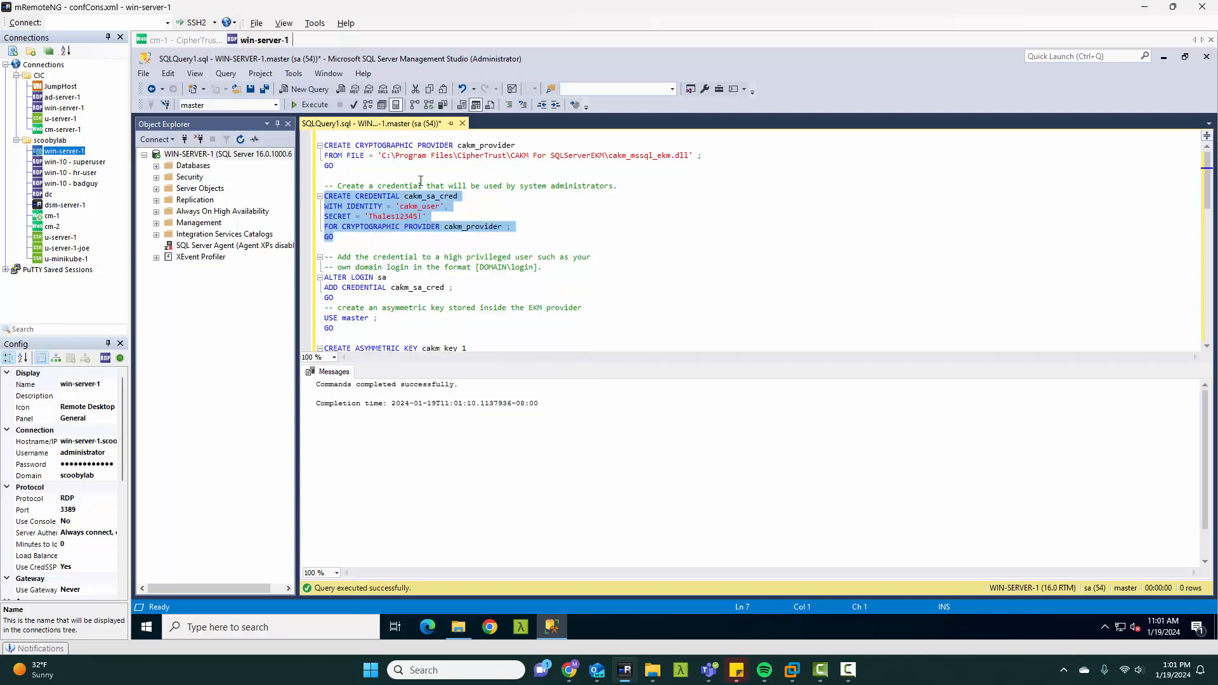
Step: Execute only the ALTER LOGIN sa statement that adds the cakm_sa_cred credential
{"action": "scroll", "coordinate": [413, 236], "scroll_direction": "down", "scroll_amount": 1}
{"action": "scroll", "coordinate": [414, 235], "scroll_direction": "down", "scroll_amount": 1}
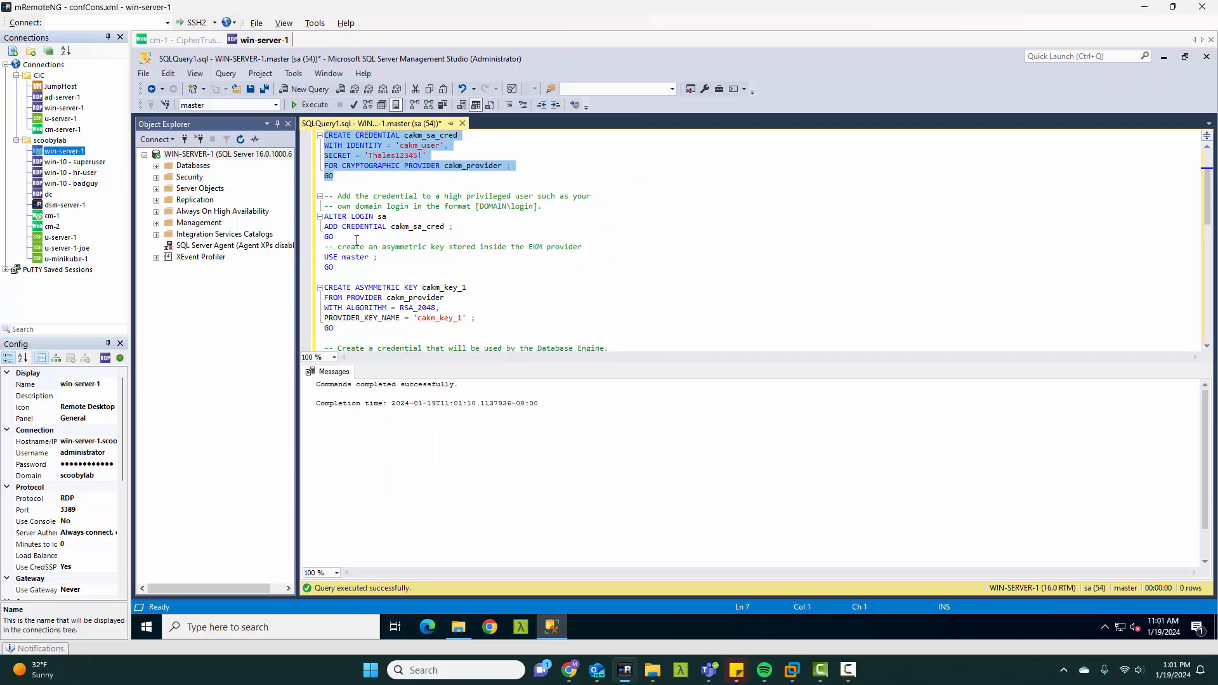
{"action": "scroll", "coordinate": [351, 241], "scroll_direction": "up", "scroll_amount": 1}
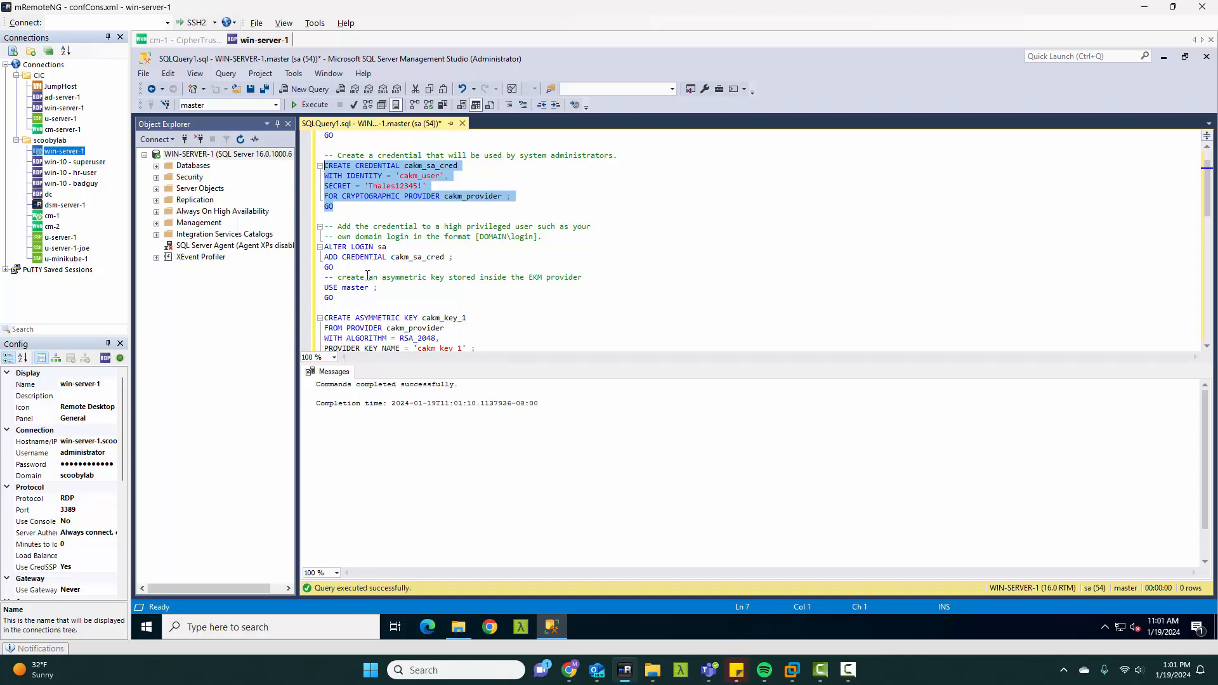
{"action": "left_click_drag", "start_coordinate": [341, 272], "coordinate": [342, 251]}
{"action": "right_click", "coordinate": [342, 252]}
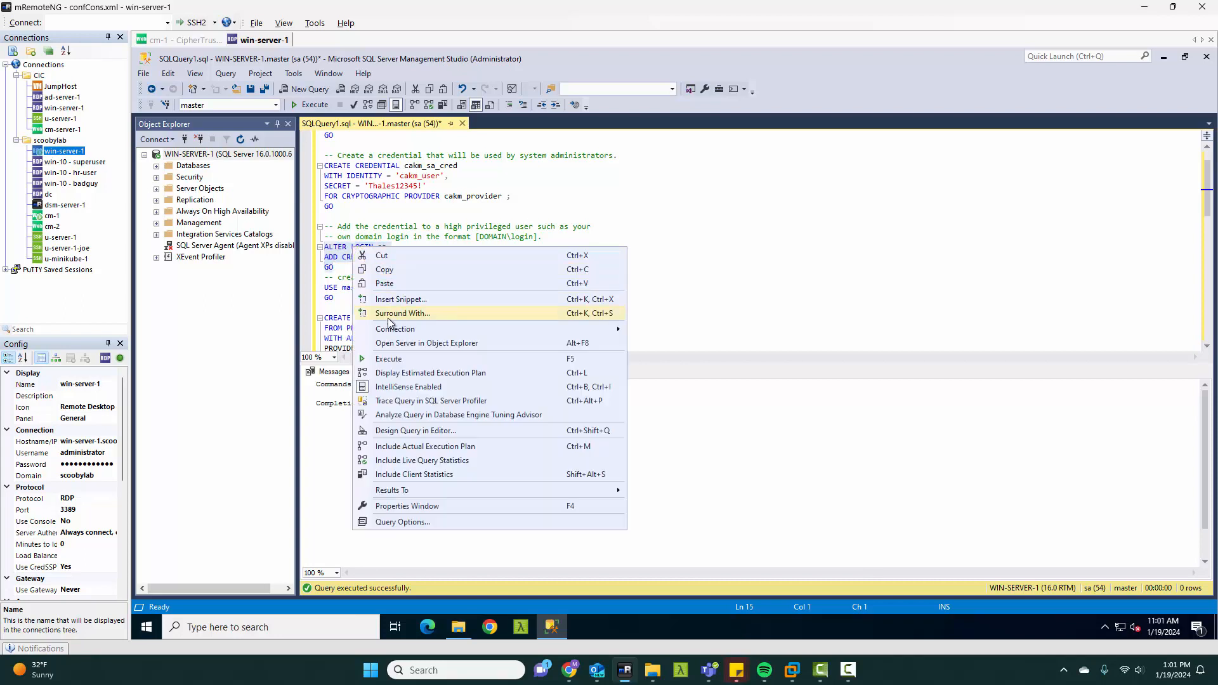
{"action": "left_click", "coordinate": [392, 359]}
Step: Execute the USE master statement, followed by the CREATE ASYMMETRIC KEY cakm_key_1 statement with RSA_2048 from cakm_provider
{"action": "scroll", "coordinate": [479, 263], "scroll_direction": "down", "scroll_amount": 1}
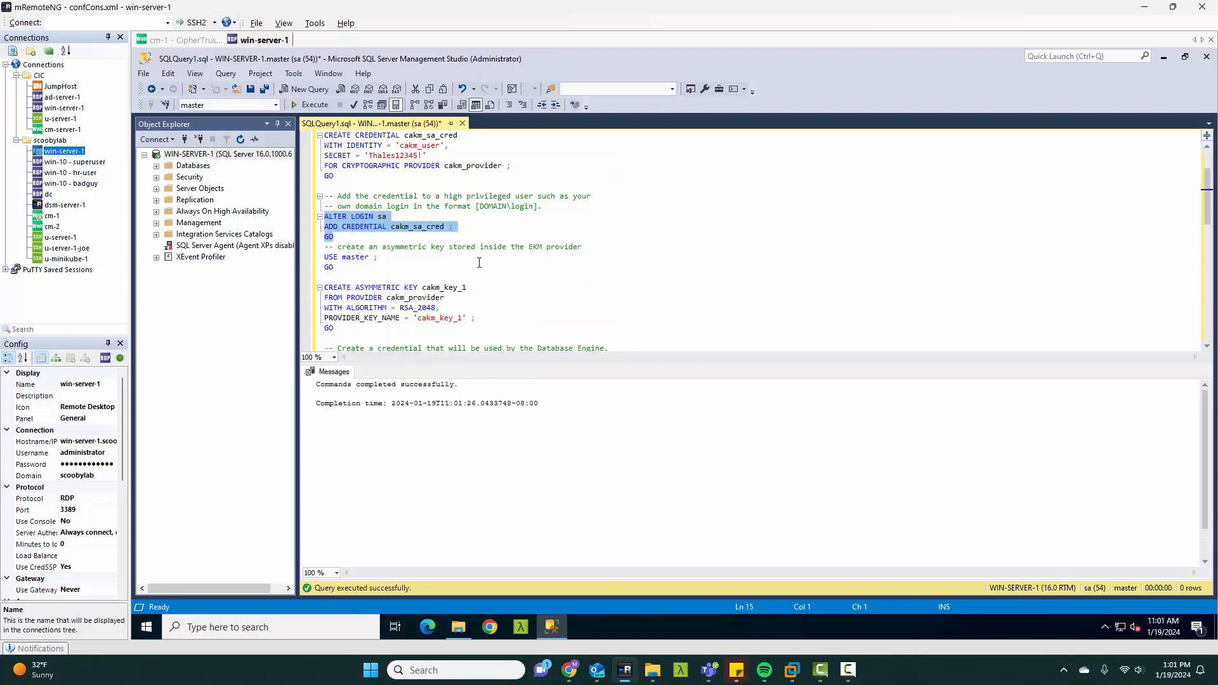
{"action": "mouse_move", "coordinate": [329, 266]}
{"action": "left_mouse_down"}
{"action": "mouse_move", "coordinate": [324, 258]}
{"action": "mouse_move", "coordinate": [371, 258]}
{"action": "mouse_move", "coordinate": [324, 258]}
{"action": "left_mouse_up"}
{"action": "left_click", "coordinate": [351, 275]}
{"action": "right_click", "coordinate": [339, 258]}
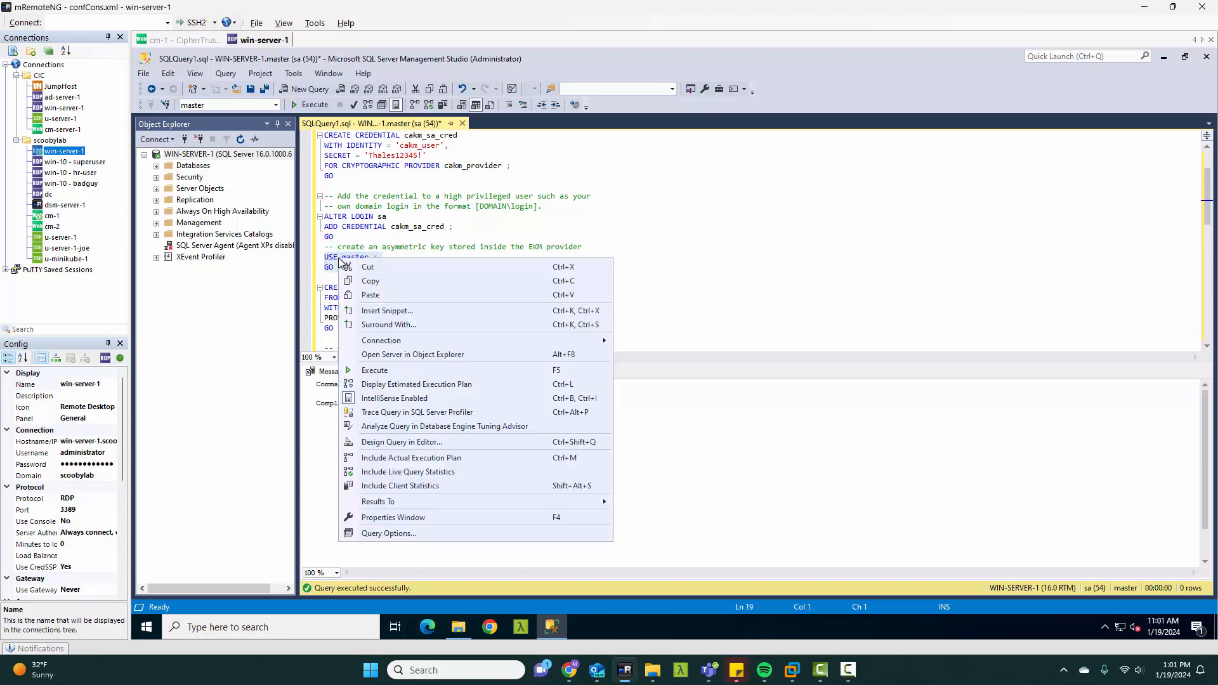
{"action": "left_click", "coordinate": [377, 369]}
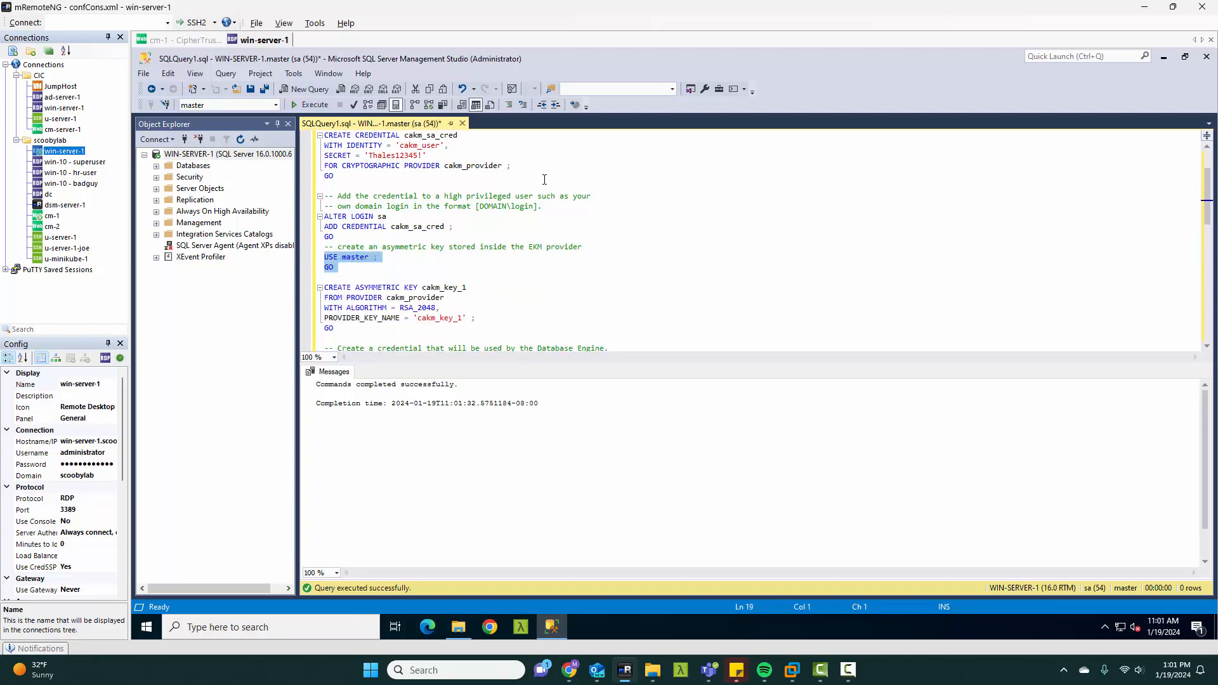
{"action": "scroll", "coordinate": [533, 192], "scroll_direction": "down", "scroll_amount": 2}
{"action": "scroll", "coordinate": [498, 204], "scroll_direction": "down", "scroll_amount": 2}
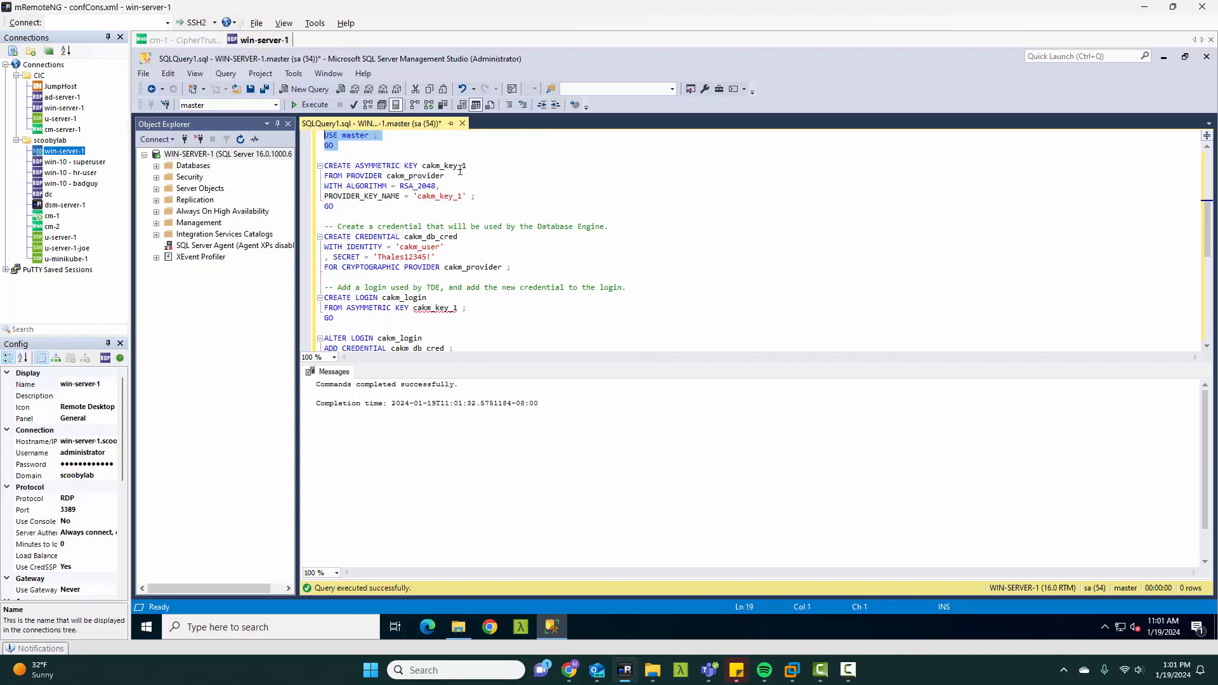
{"action": "left_click_drag", "start_coordinate": [350, 208], "coordinate": [321, 166]}
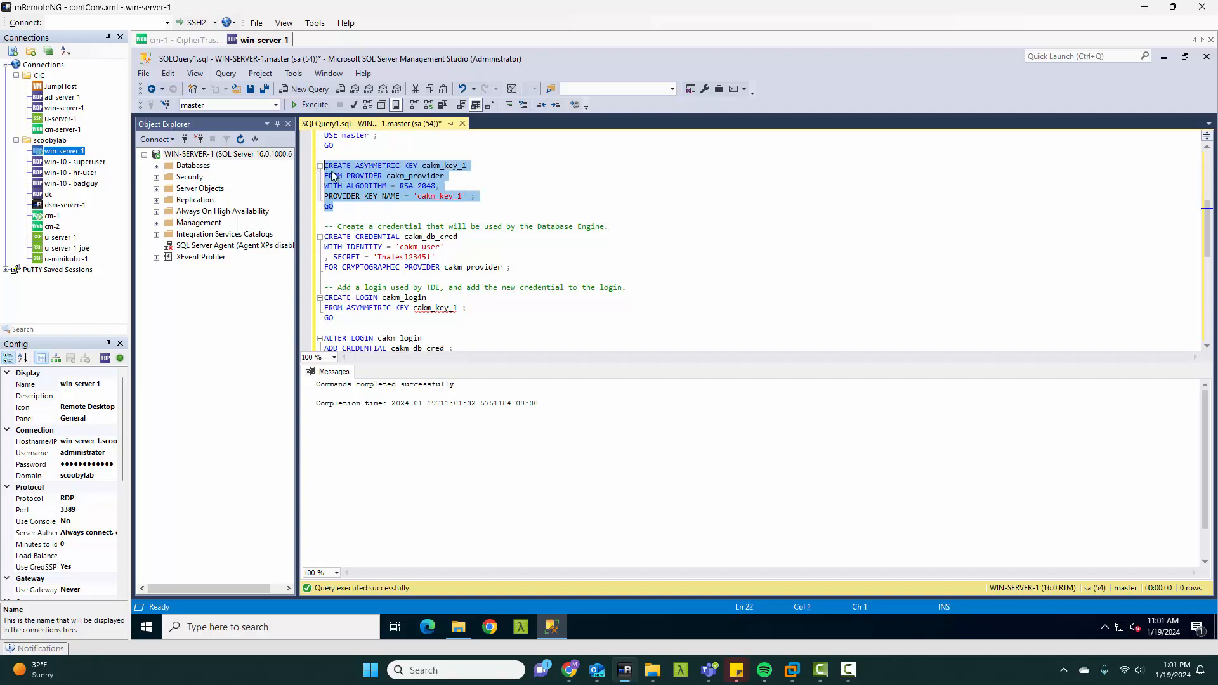
{"action": "right_click", "coordinate": [353, 179]}
{"action": "left_click", "coordinate": [388, 287]}
Step: Execute only the CREATE CREDENTIAL cakm_db_cred statement that the Database Engine uses with cakm_provider
{"action": "left_click_drag", "start_coordinate": [517, 266], "coordinate": [324, 237]}
{"action": "right_click", "coordinate": [366, 251]}
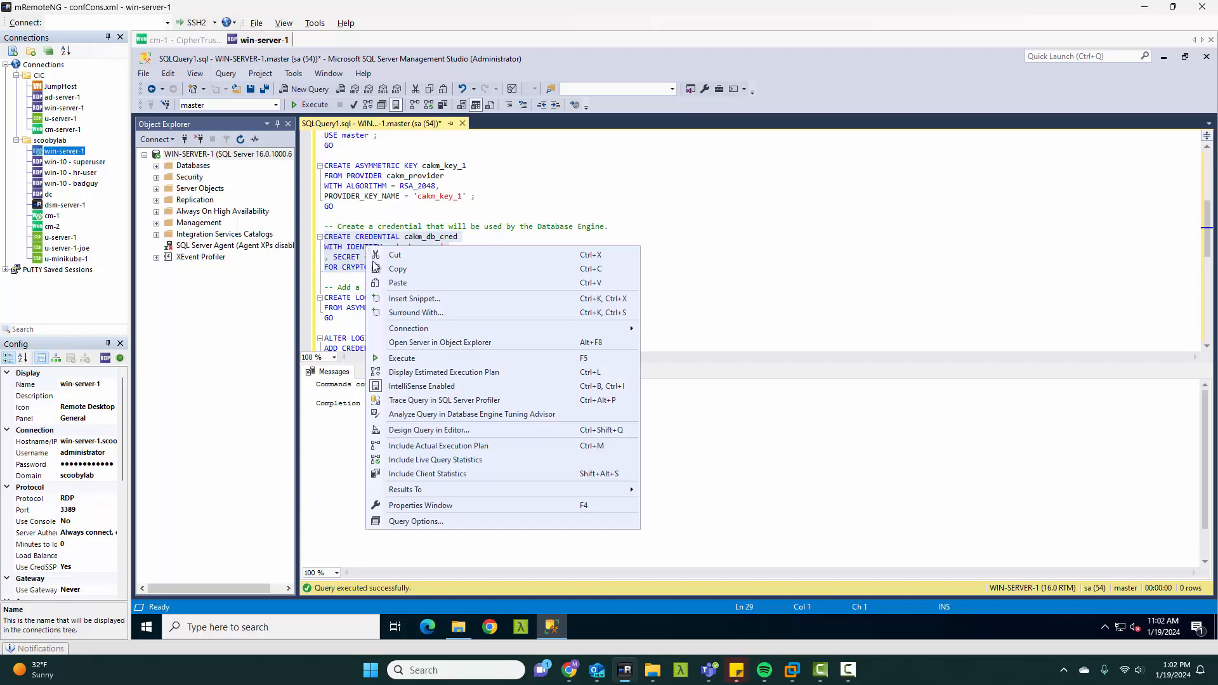
{"action": "left_click", "coordinate": [396, 358]}
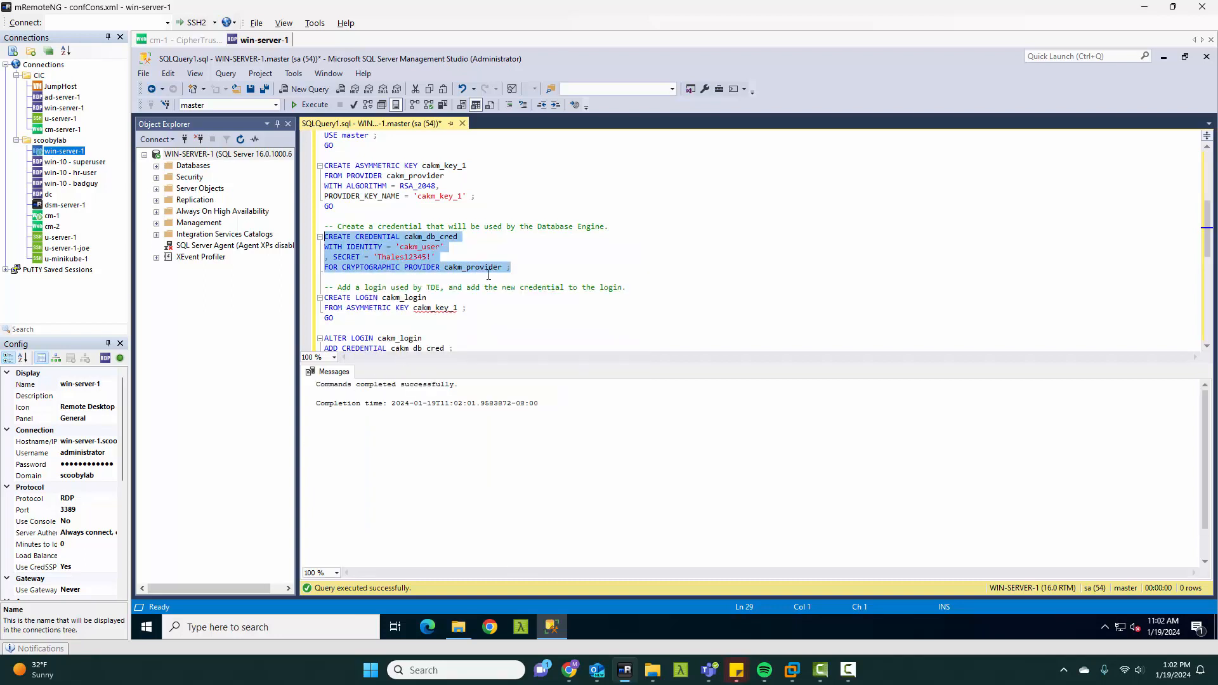
Step: Execute only the CREATE LOGIN cakm_login statement based on asymmetric key cakm_key_1
{"action": "scroll", "coordinate": [489, 275], "scroll_direction": "down", "scroll_amount": 1}
{"action": "scroll", "coordinate": [452, 279], "scroll_direction": "down", "scroll_amount": 1}
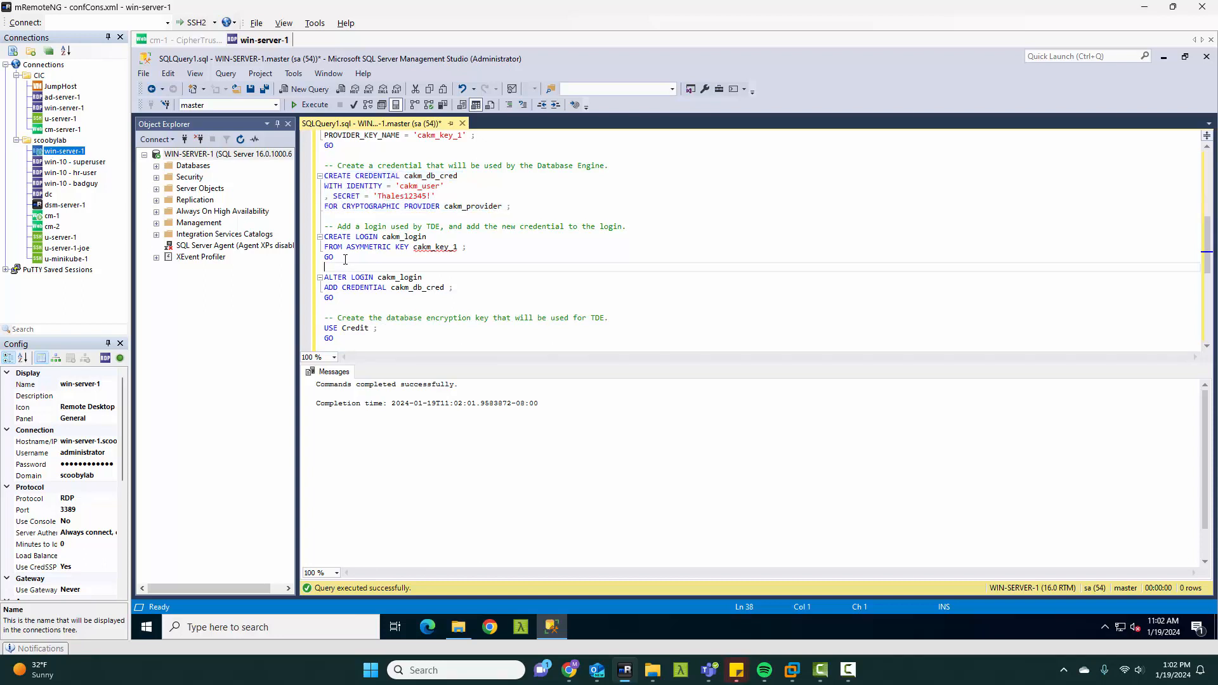
{"action": "left_click_drag", "start_coordinate": [343, 257], "coordinate": [324, 236]}
{"action": "right_click", "coordinate": [358, 250]}
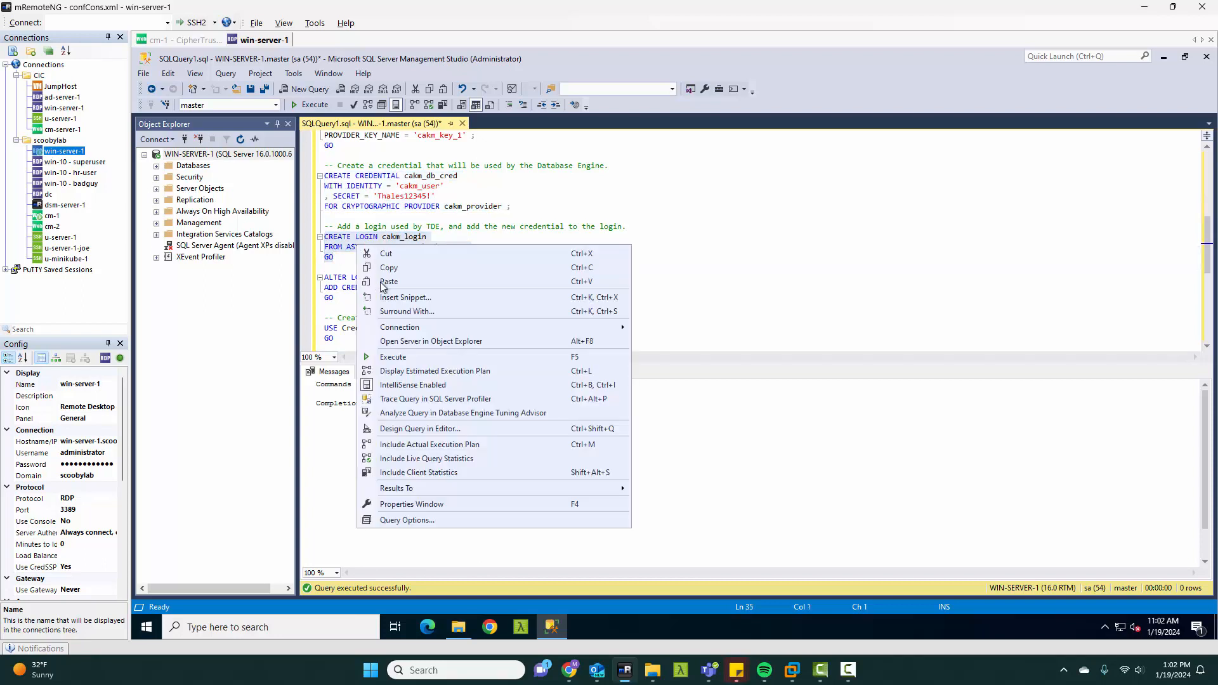
{"action": "left_click", "coordinate": [407, 357]}
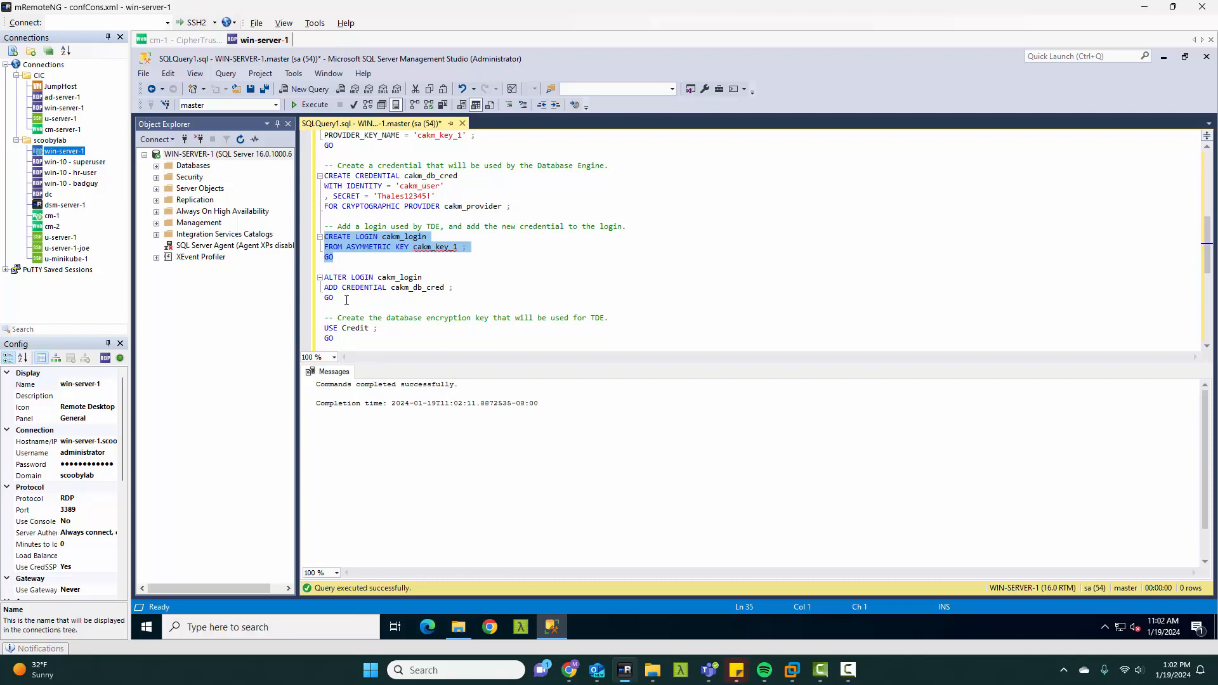
Step: Execute only the ALTER LOGIN cakm_login statement that adds the cakm_db_cred credential
{"action": "left_click_drag", "start_coordinate": [347, 300], "coordinate": [326, 278]}
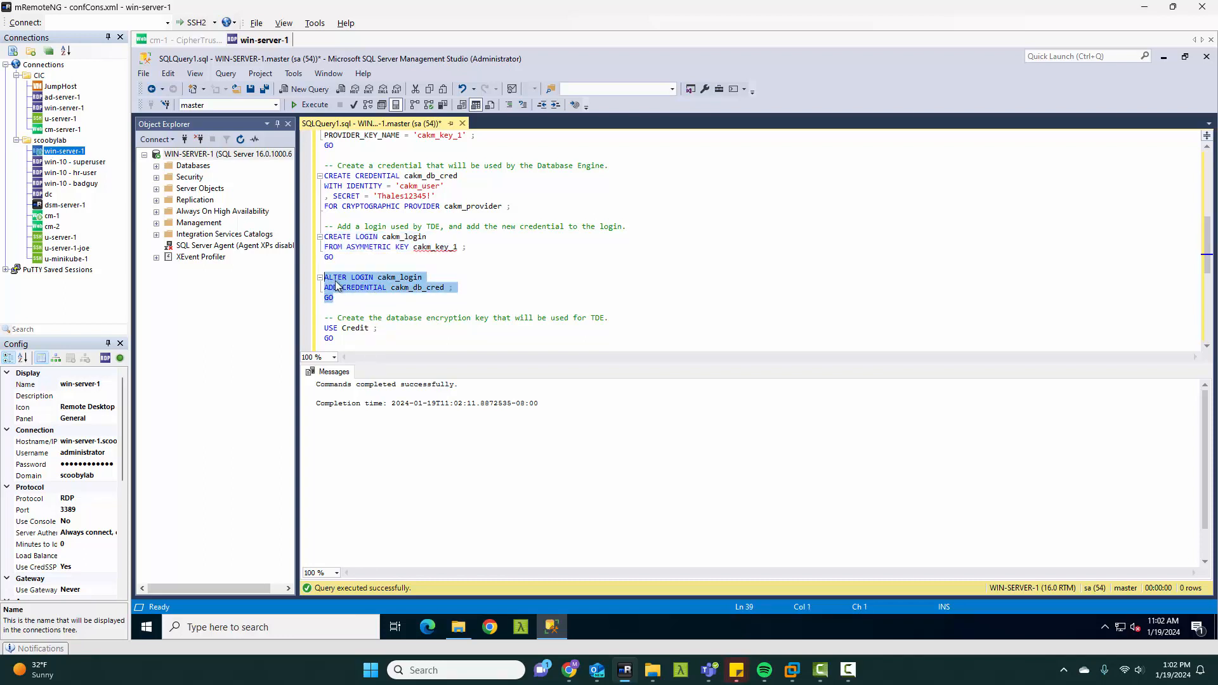
{"action": "right_click", "coordinate": [352, 283]}
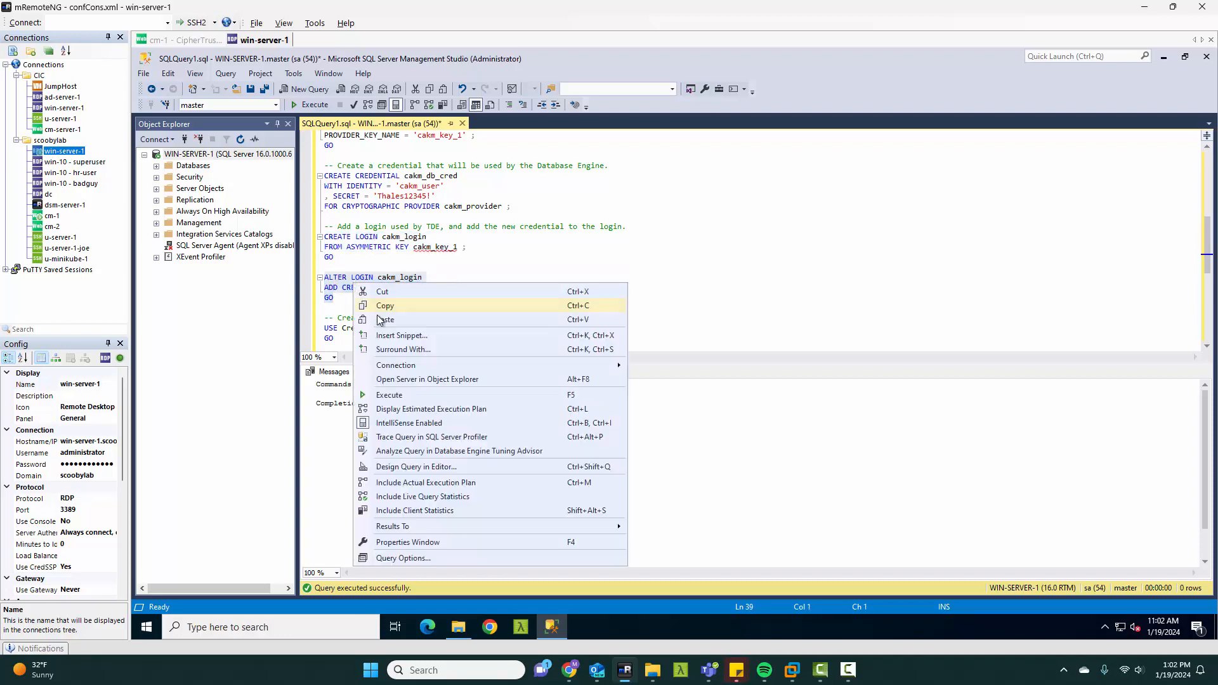
{"action": "left_click", "coordinate": [398, 395]}
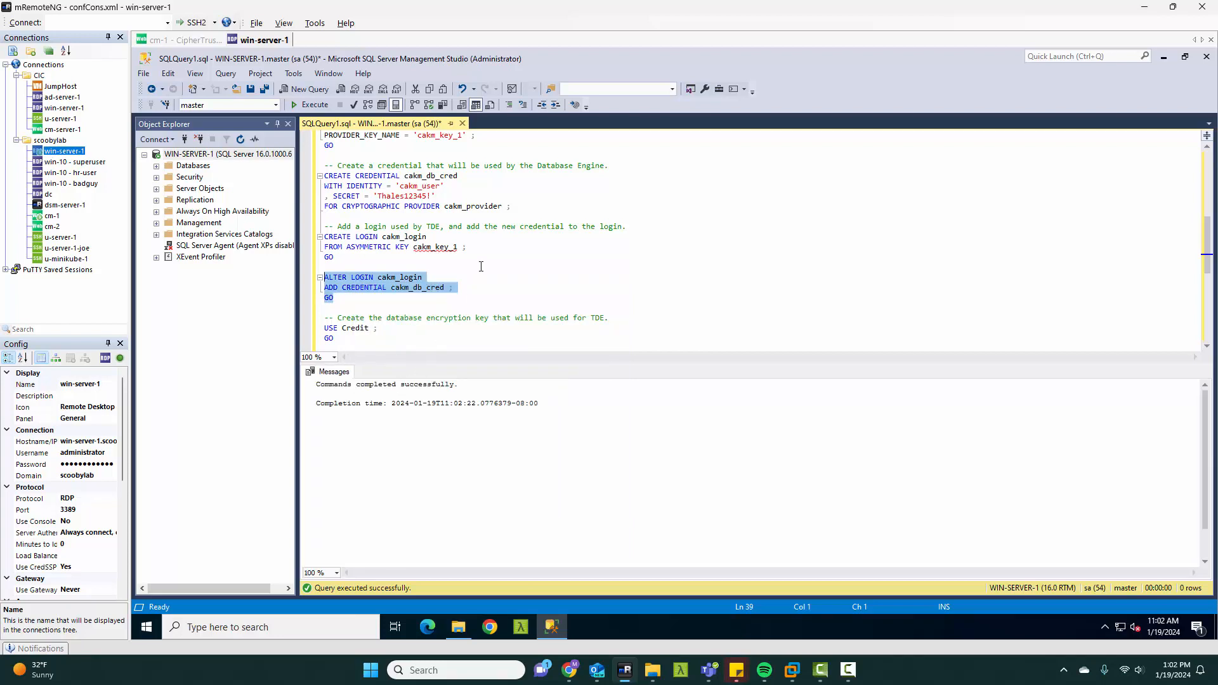
Step: Execute only the USE Credit statement to switch the session to the Credit database
{"action": "scroll", "coordinate": [481, 266], "scroll_direction": "down", "scroll_amount": 4}
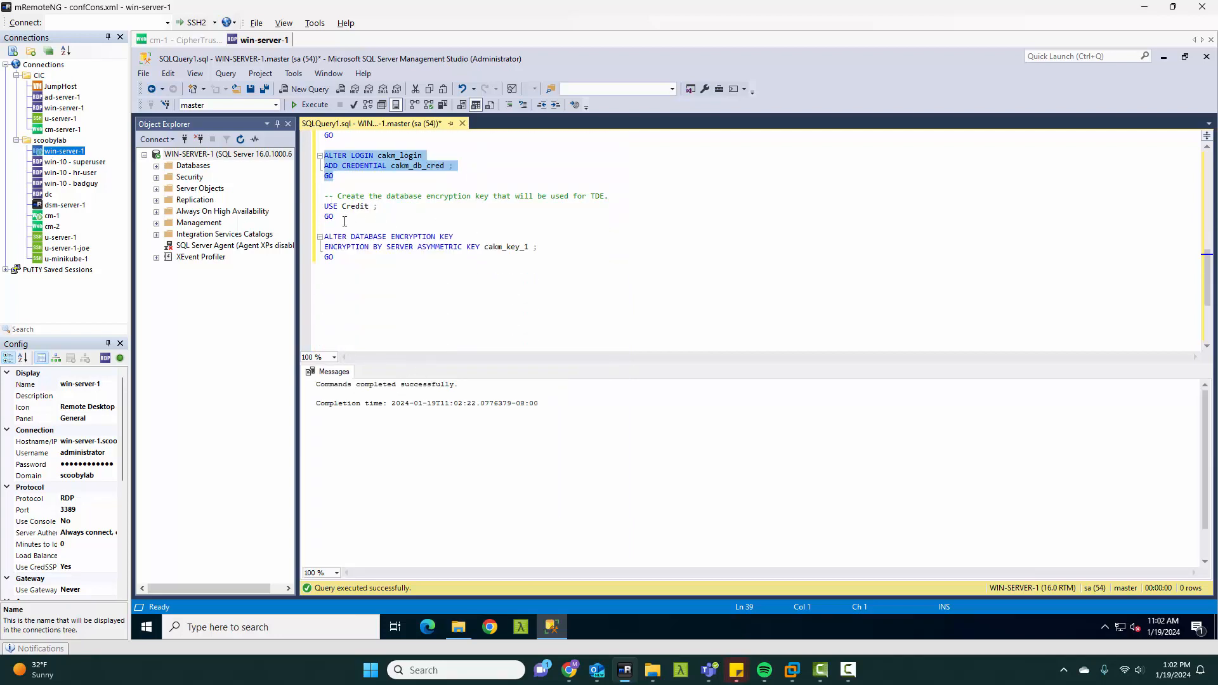
{"action": "left_click_drag", "start_coordinate": [345, 220], "coordinate": [329, 212]}
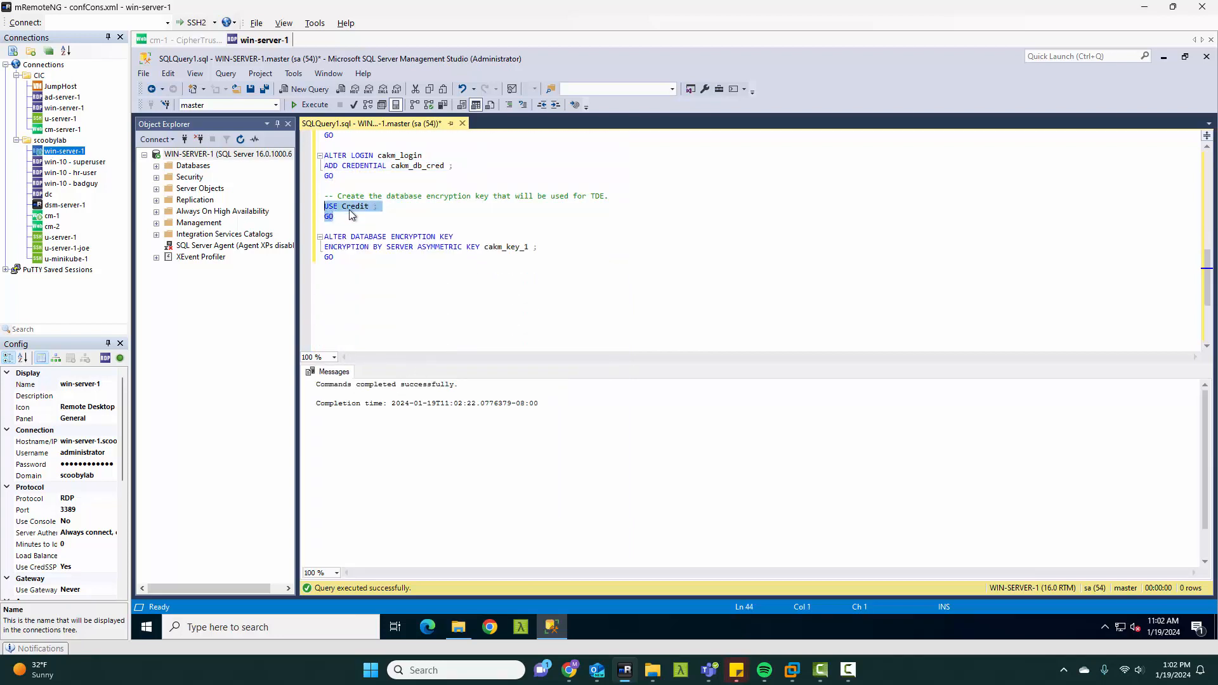
{"action": "right_click", "coordinate": [349, 209]}
{"action": "left_click", "coordinate": [389, 322]}
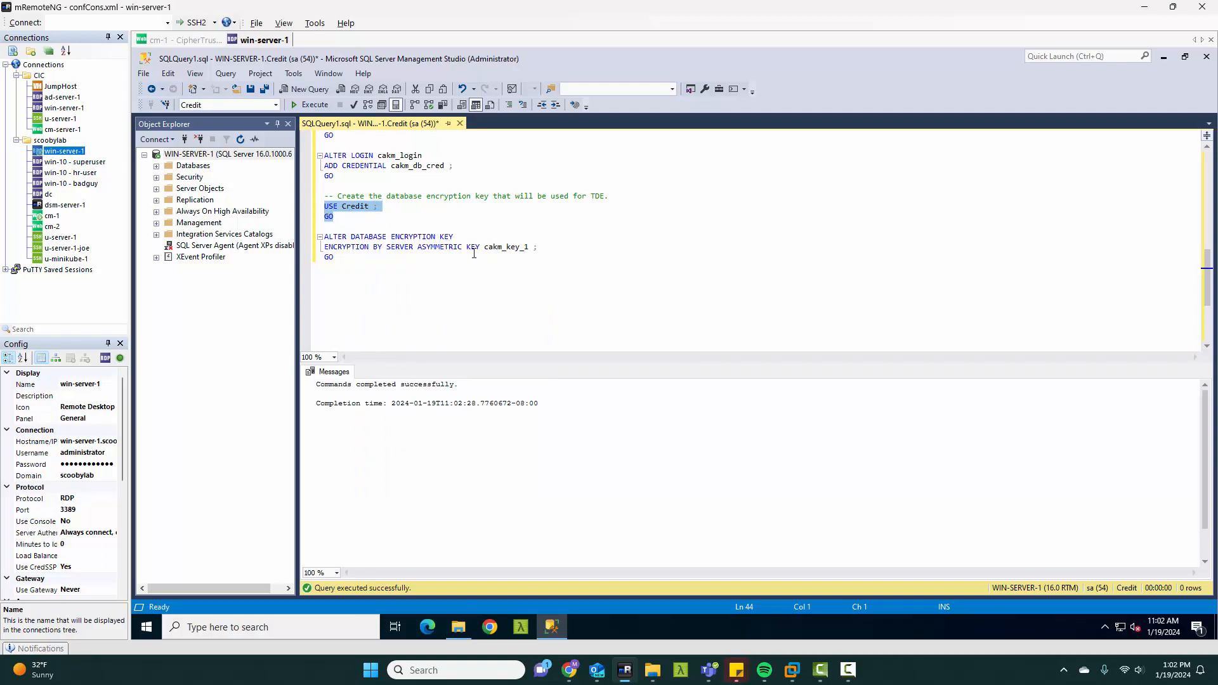
Step: Execute only the ALTER DATABASE ENCRYPTION KEY statement that encrypts by server asymmetric key cakm_key_1
{"action": "left_click", "coordinate": [505, 246]}
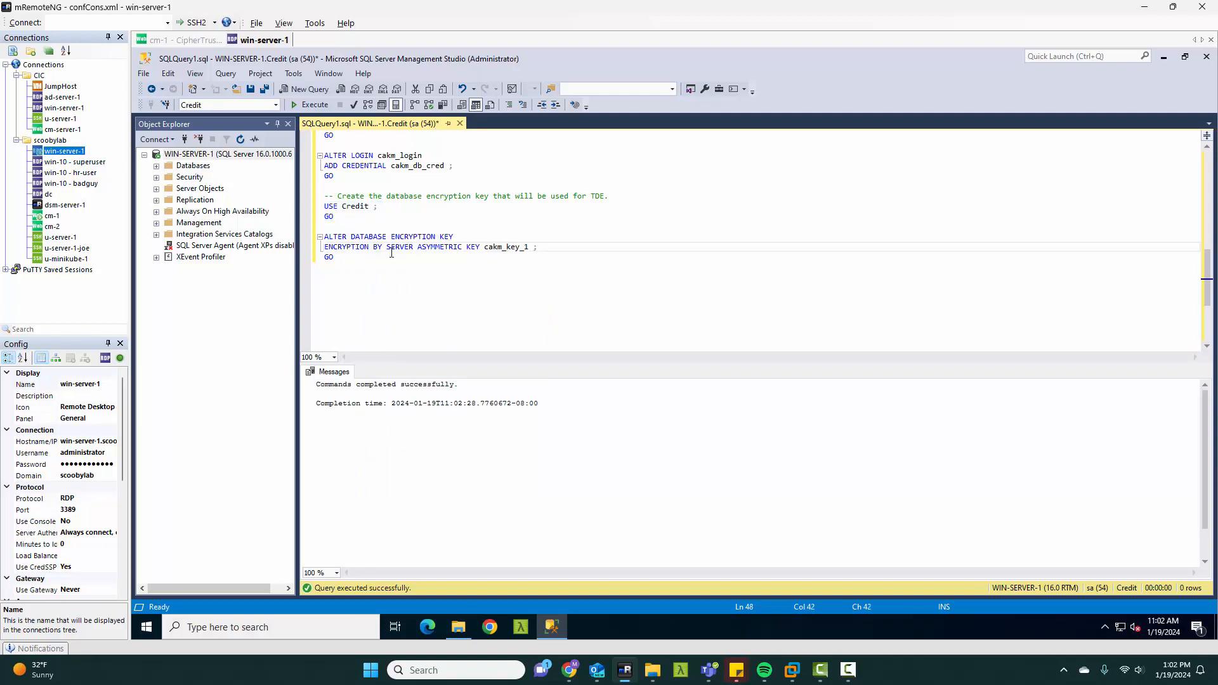
{"action": "left_click_drag", "start_coordinate": [358, 257], "coordinate": [324, 237]}
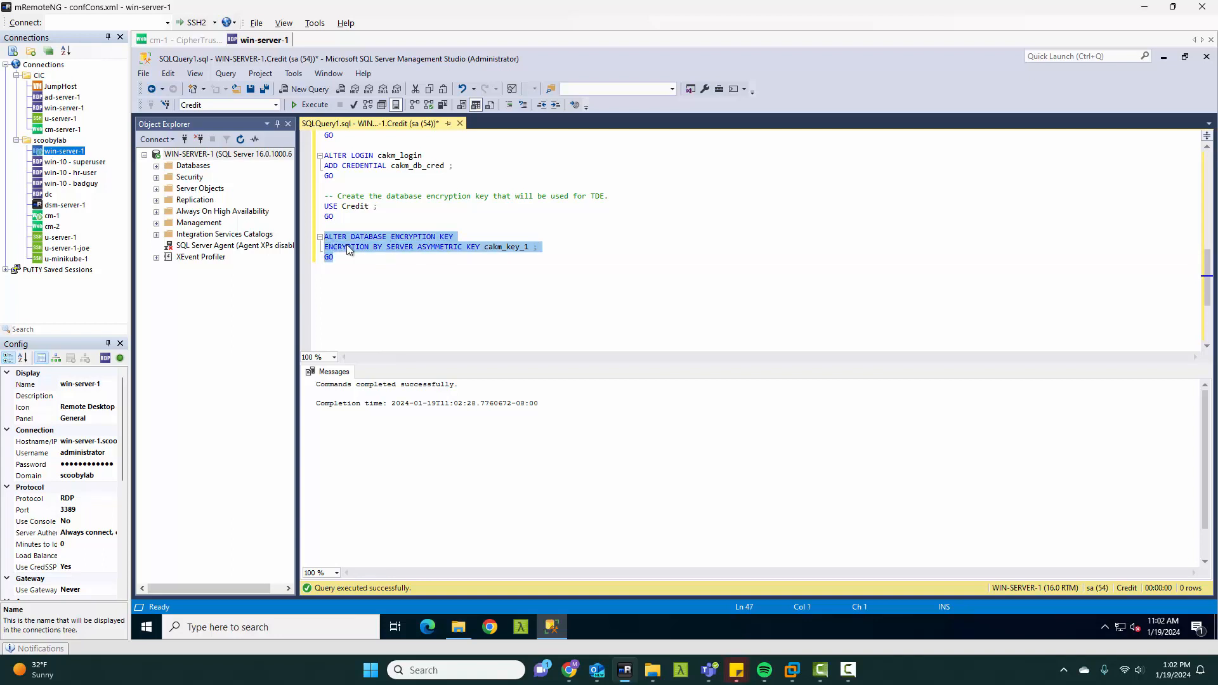
{"action": "right_click", "coordinate": [348, 249]}
{"action": "left_click", "coordinate": [383, 358]}
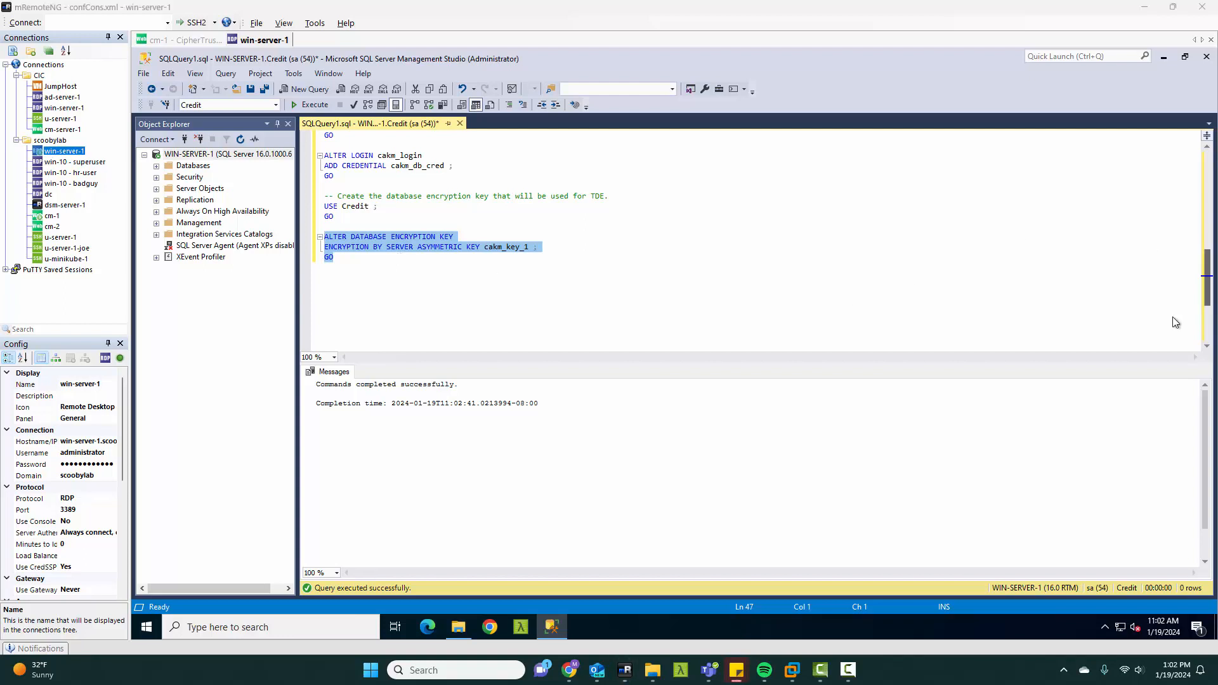
Step: Paste the encryption-state query on sys.dm_database_encryption_keys at the end of the script and execute only that query
{"action": "left_click", "coordinate": [326, 267]}
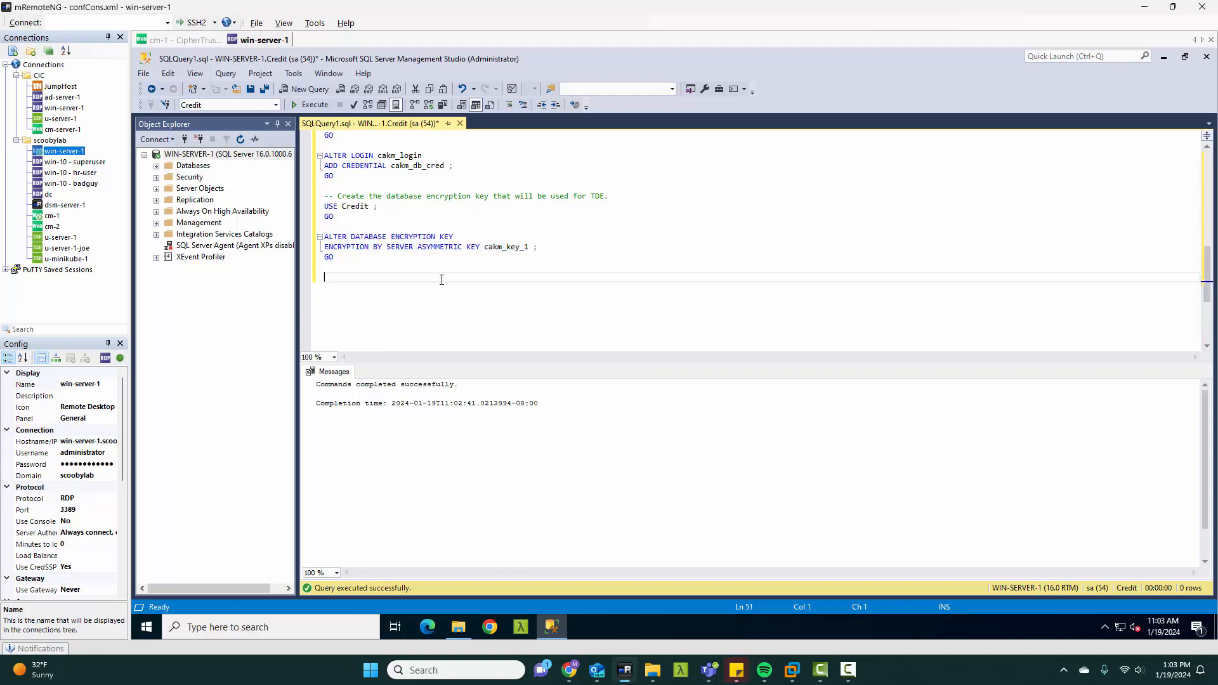
{"action": "key", "text": "ctrl+v"}
{"action": "scroll", "coordinate": [388, 311], "scroll_direction": "down", "scroll_amount": 1}
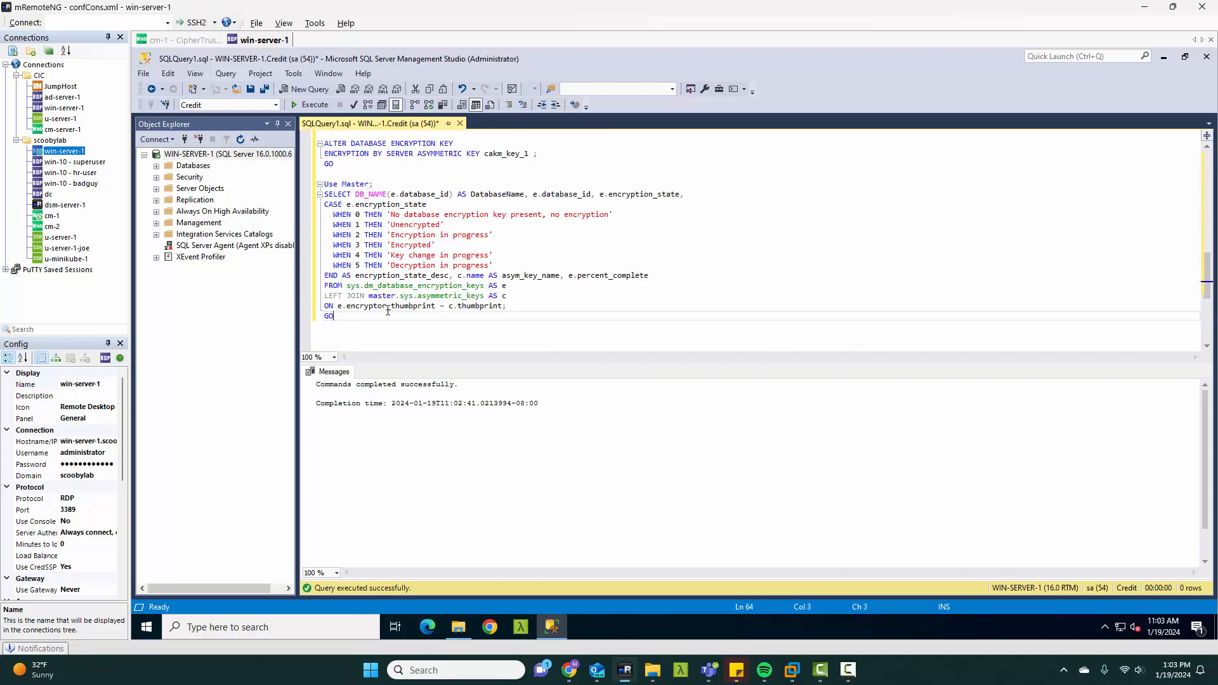
{"action": "left_click_drag", "start_coordinate": [362, 320], "coordinate": [321, 184]}
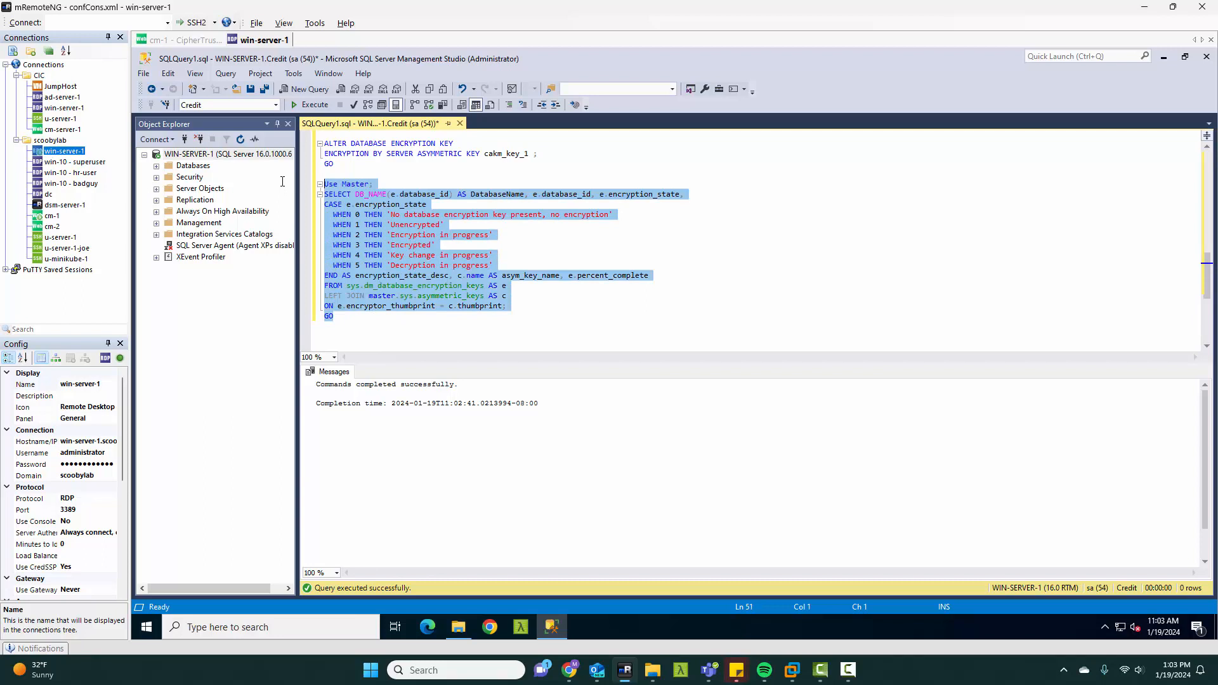
{"action": "right_click", "coordinate": [367, 253]}
{"action": "left_click", "coordinate": [400, 362]}
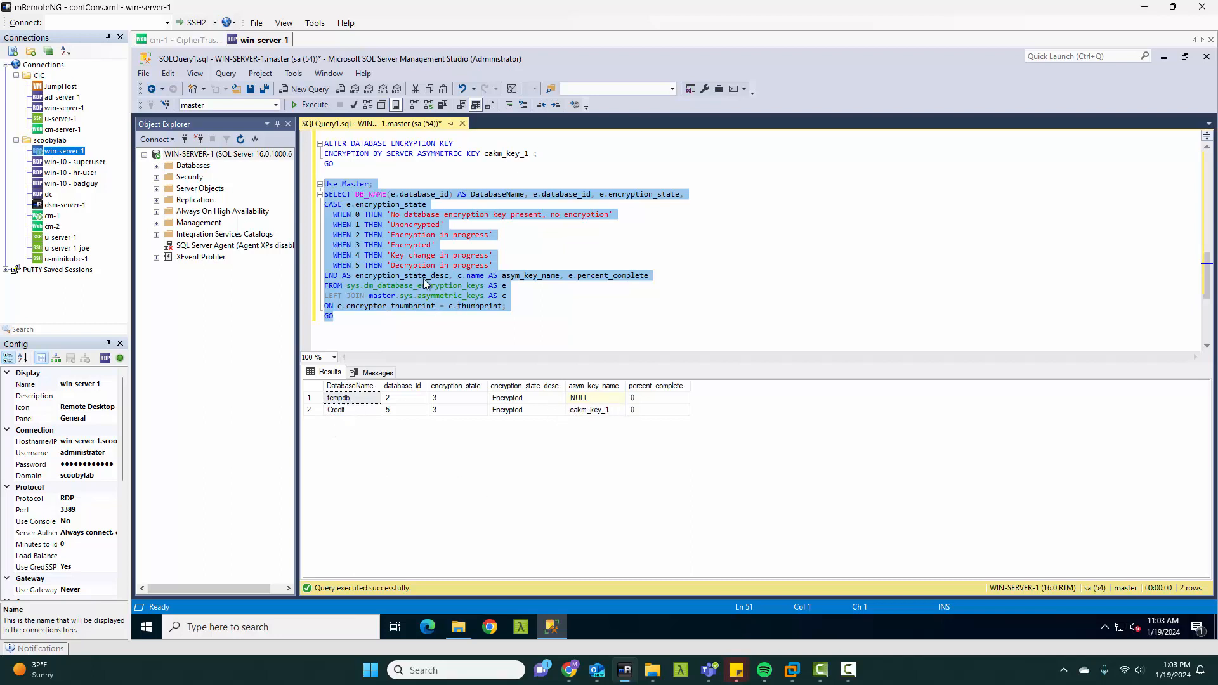
Step: Switch to CipherTrust Manager on cm-1 and open its Keys list
{"action": "left_click", "coordinate": [184, 41]}
{"action": "left_click", "coordinate": [155, 100]}
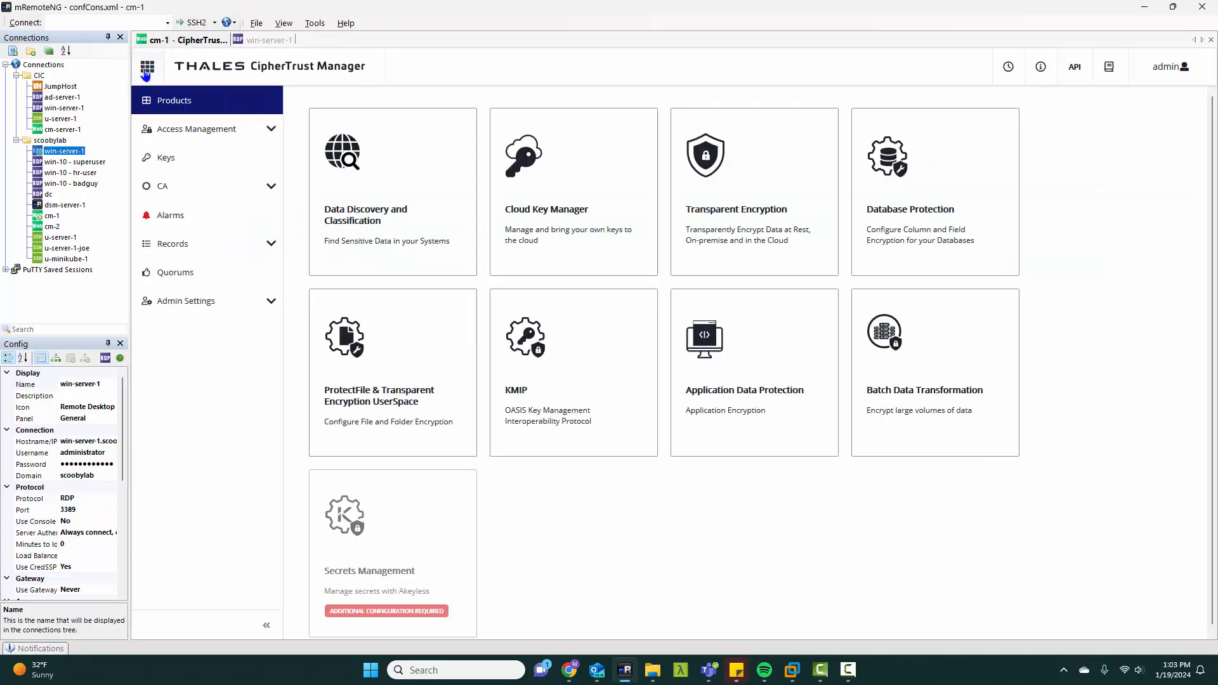
{"action": "left_click", "coordinate": [166, 160]}
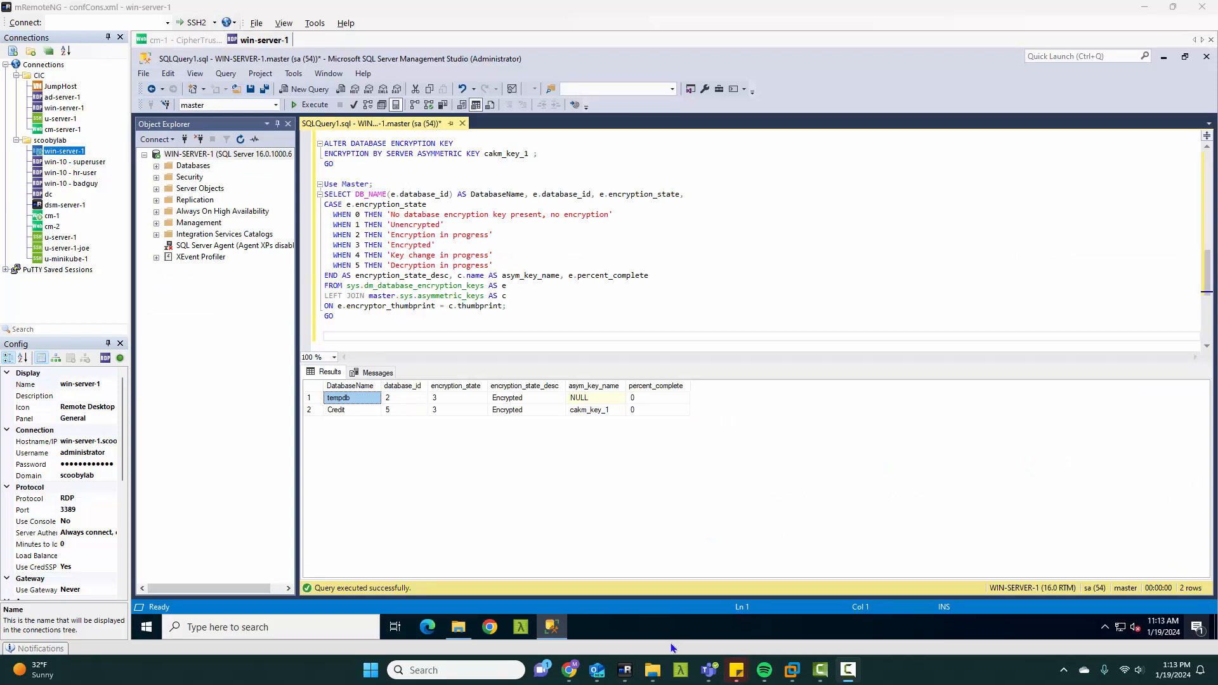
{"action": "mouse_move", "coordinate": [653, 674]}
{"action": "left_click", "coordinate": [656, 673]}
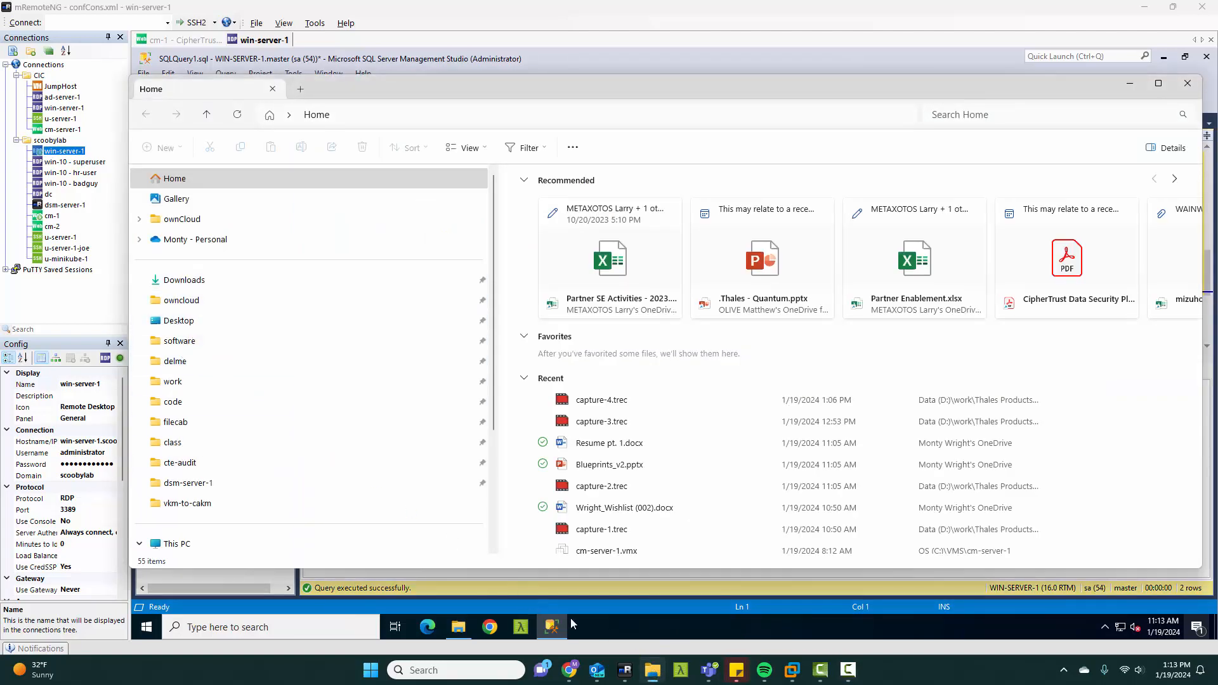
{"action": "left_click", "coordinate": [551, 615]}
Step: Switch to File Explorer on win-server-1 and open the C:\Program Files\CipherTrust\CAKM For SQLServerEKM folder
{"action": "left_click", "coordinate": [458, 627]}
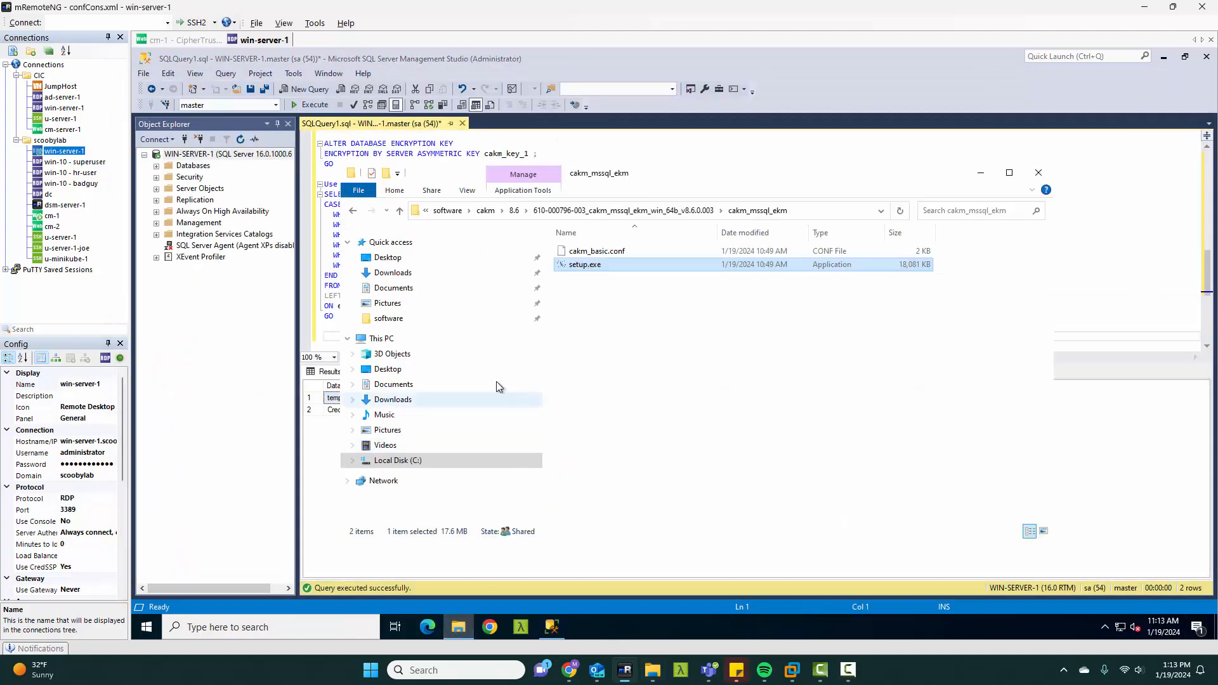
{"action": "left_click", "coordinate": [396, 460]}
{"action": "double_click", "coordinate": [597, 290]}
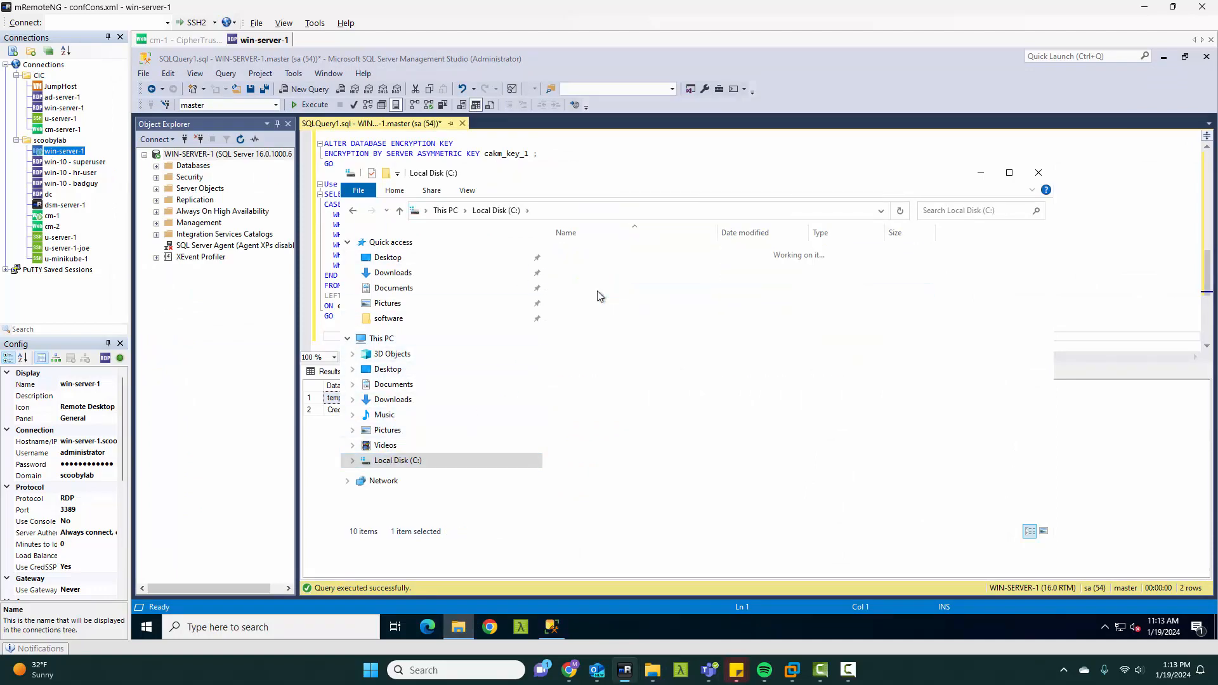
{"action": "double_click", "coordinate": [596, 265]}
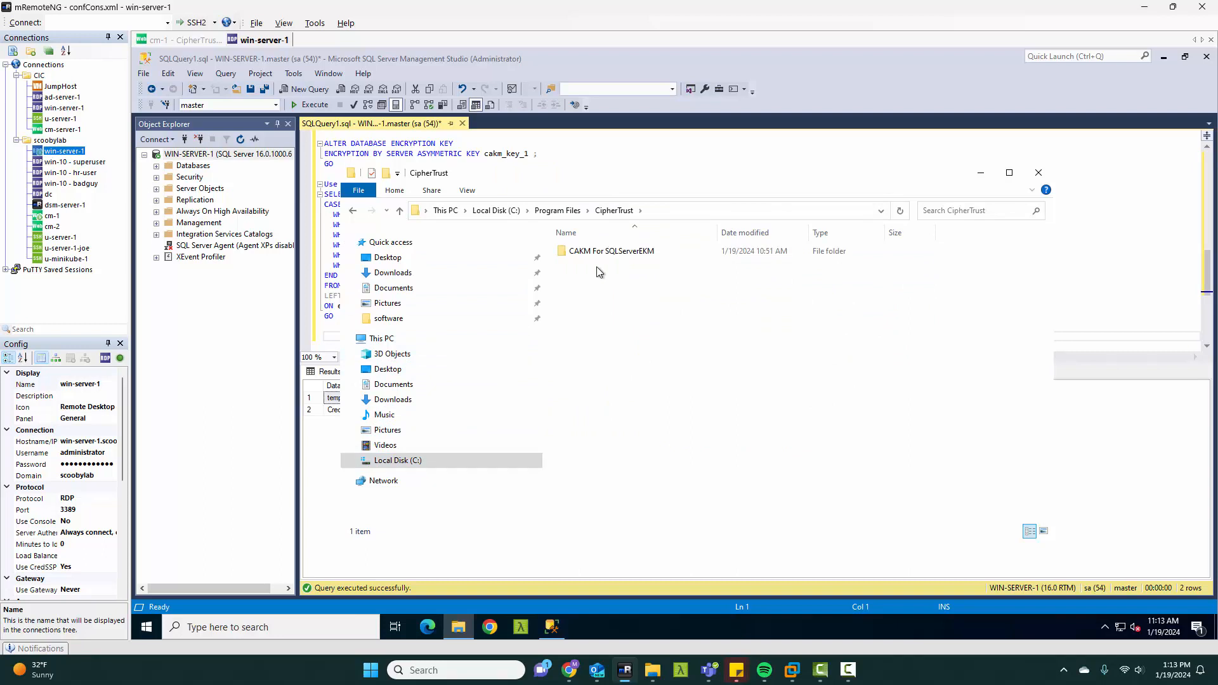
{"action": "double_click", "coordinate": [609, 252]}
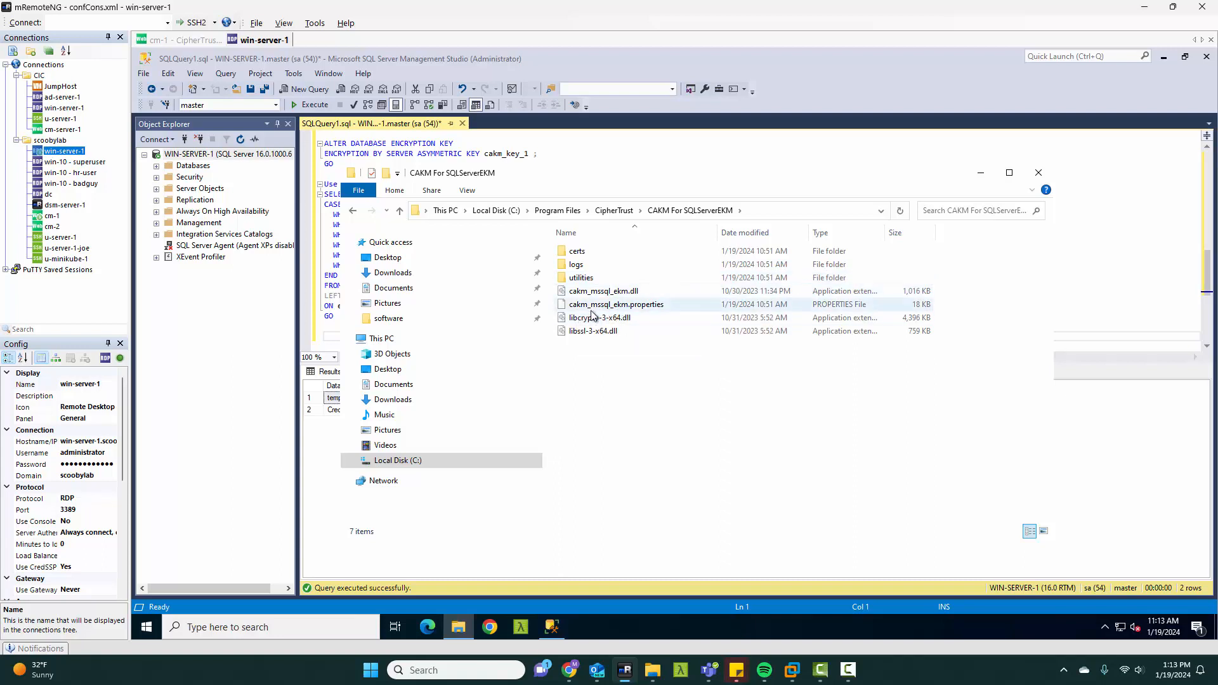
Step: Open the cakm_mssql_ekm.properties file in Notepad without making it the default app for .properties files
{"action": "right_click", "coordinate": [653, 310]}
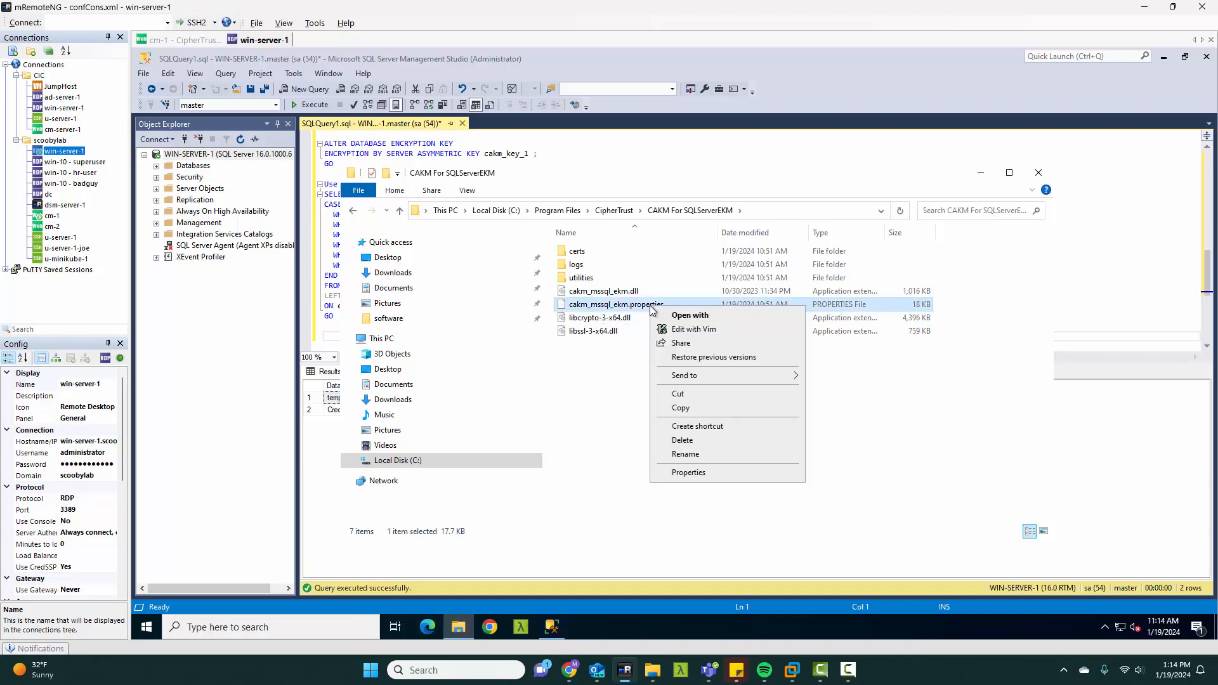
{"action": "left_click", "coordinate": [711, 314]}
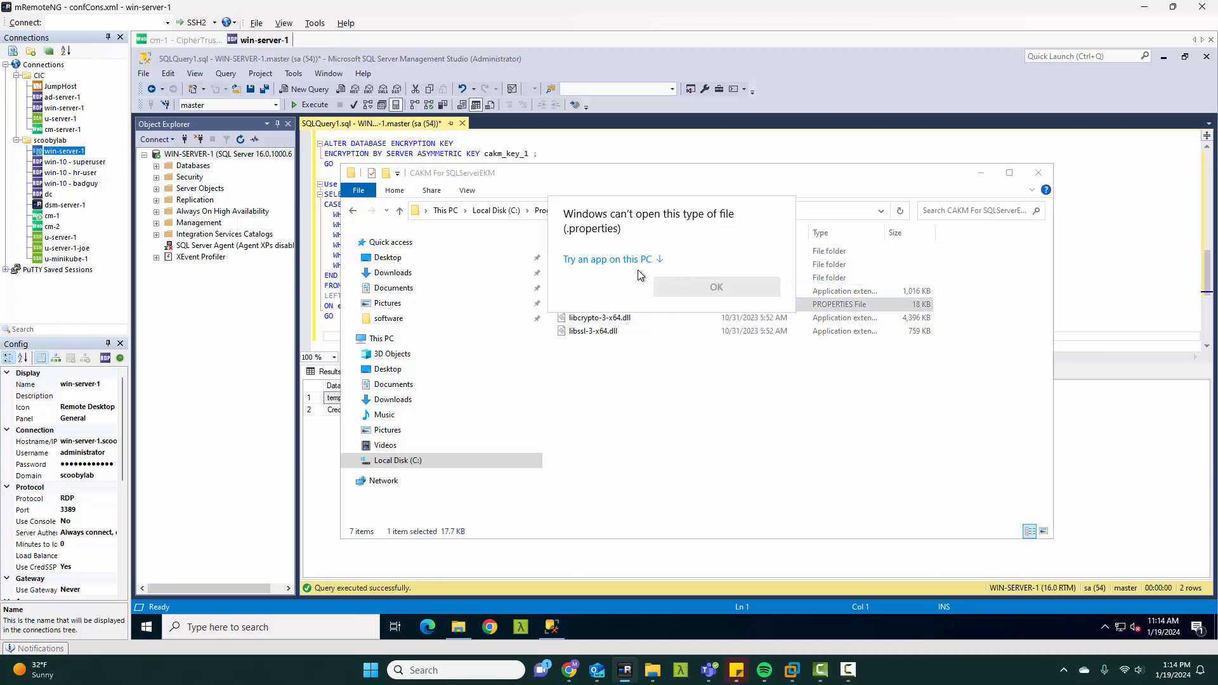
{"action": "left_click", "coordinate": [630, 263]}
{"action": "left_click", "coordinate": [635, 310]}
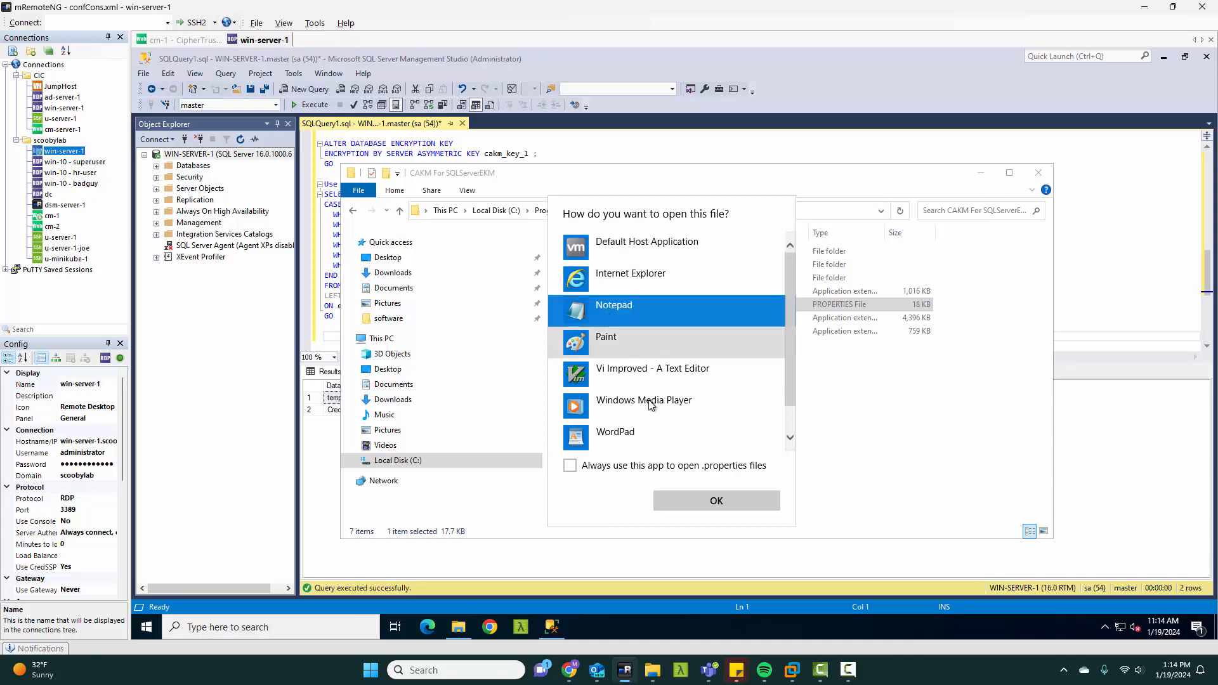
{"action": "left_click", "coordinate": [717, 501]}
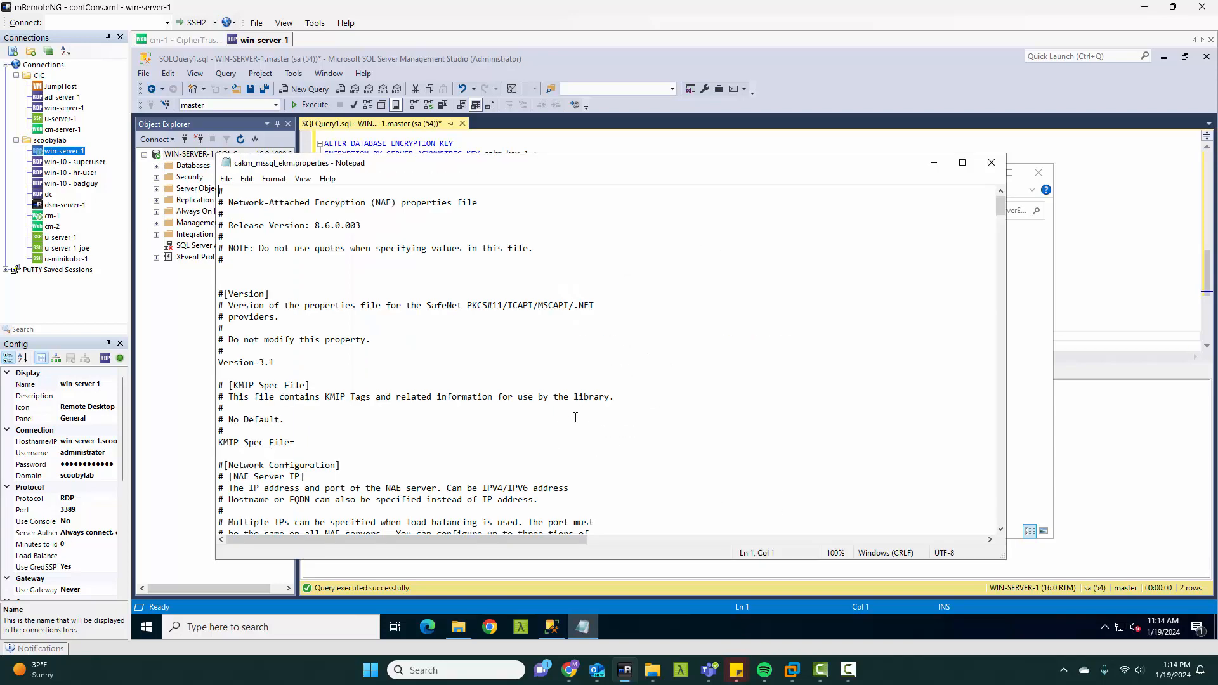
Step: Append :cm-server-2.scoobylab.com after cm-server-1.scoobylab.com in the NAE_IP entry of the properties file
{"action": "scroll", "coordinate": [575, 418], "scroll_direction": "down", "scroll_amount": 9}
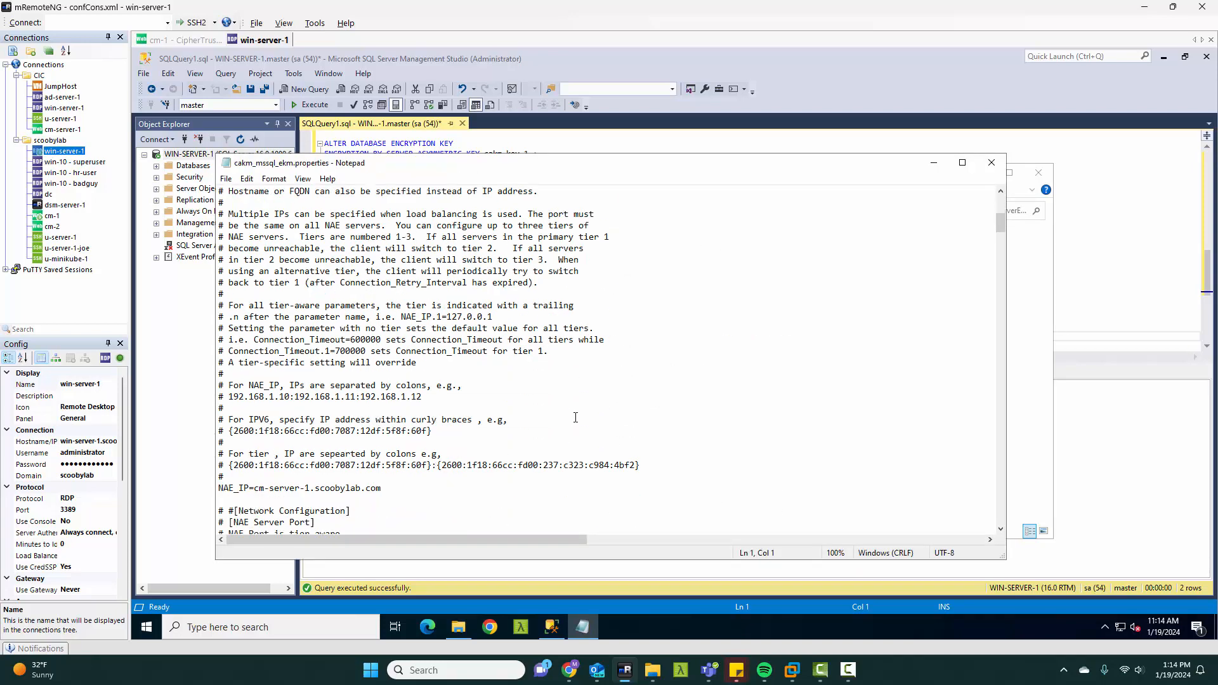
{"action": "scroll", "coordinate": [576, 418], "scroll_direction": "down", "scroll_amount": 2}
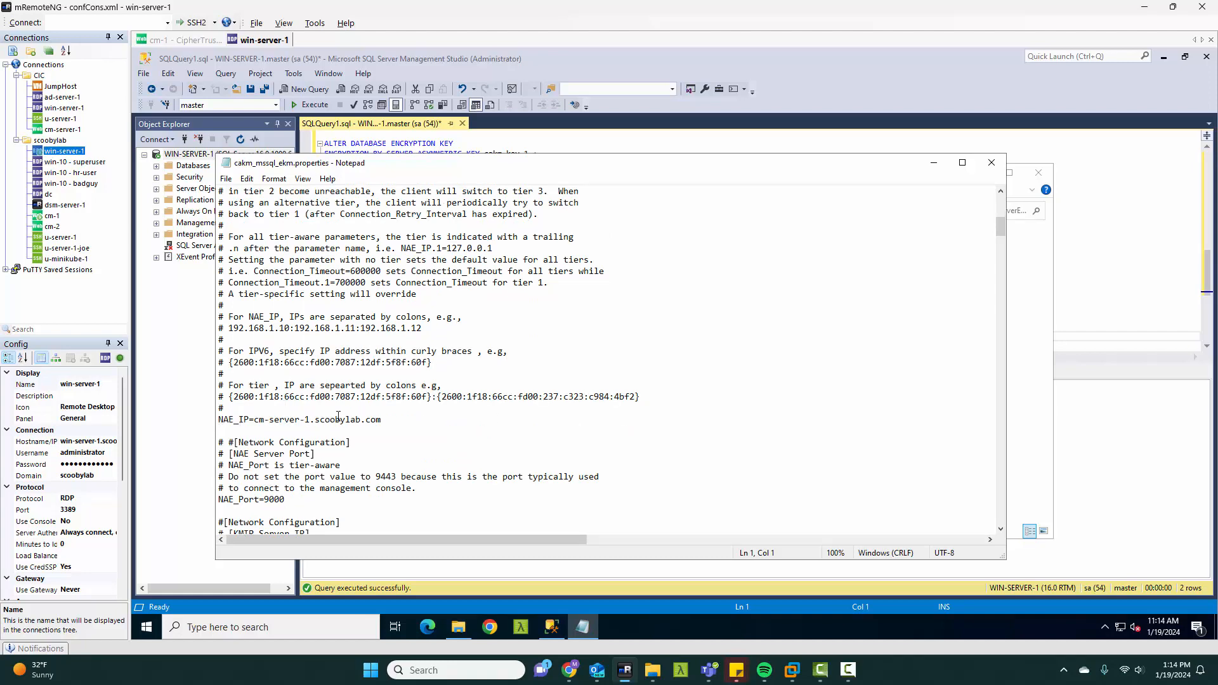
{"action": "left_click", "coordinate": [397, 420]}
{"action": "left_click_drag", "start_coordinate": [255, 420], "coordinate": [316, 421]}
{"action": "left_click", "coordinate": [398, 427]}
{"action": "type", "text": ":cm-server-2.scooby"}
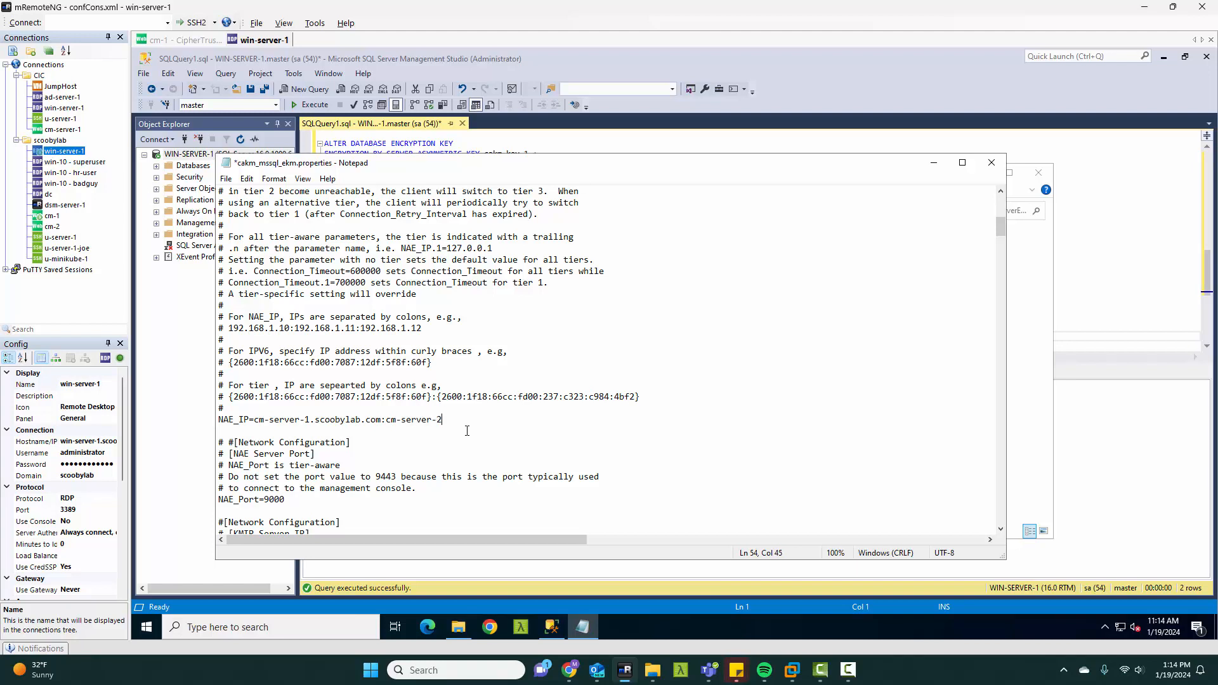
{"action": "type", "text": "lab.com"}
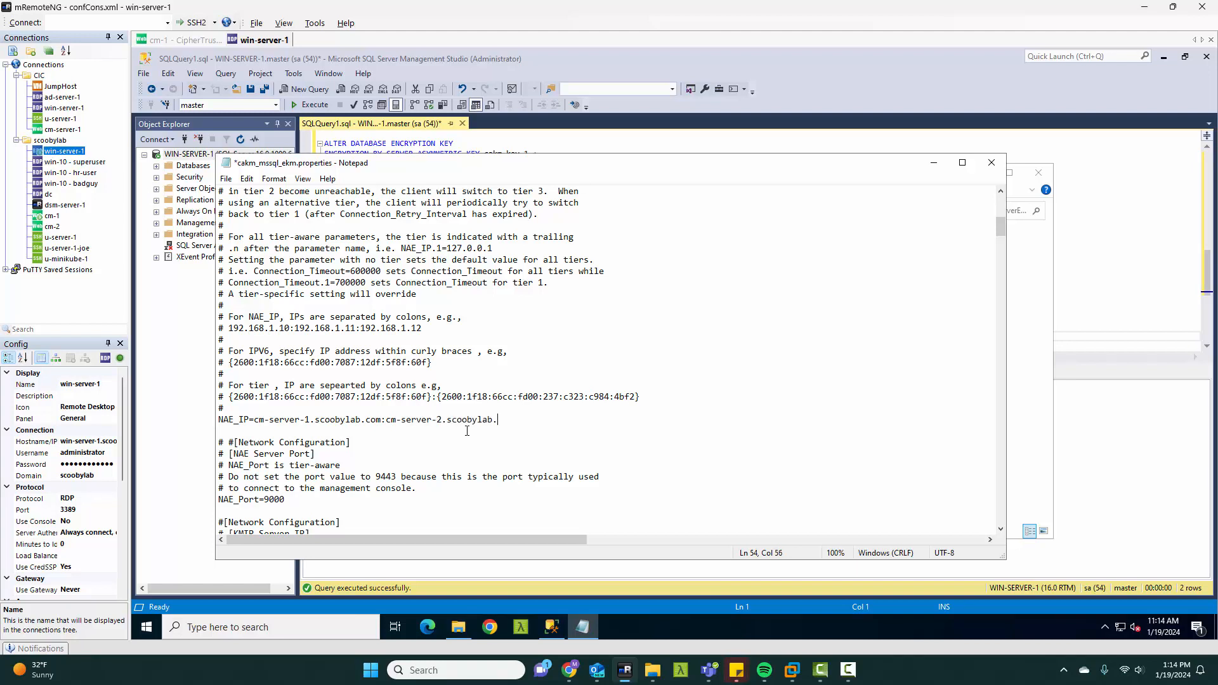